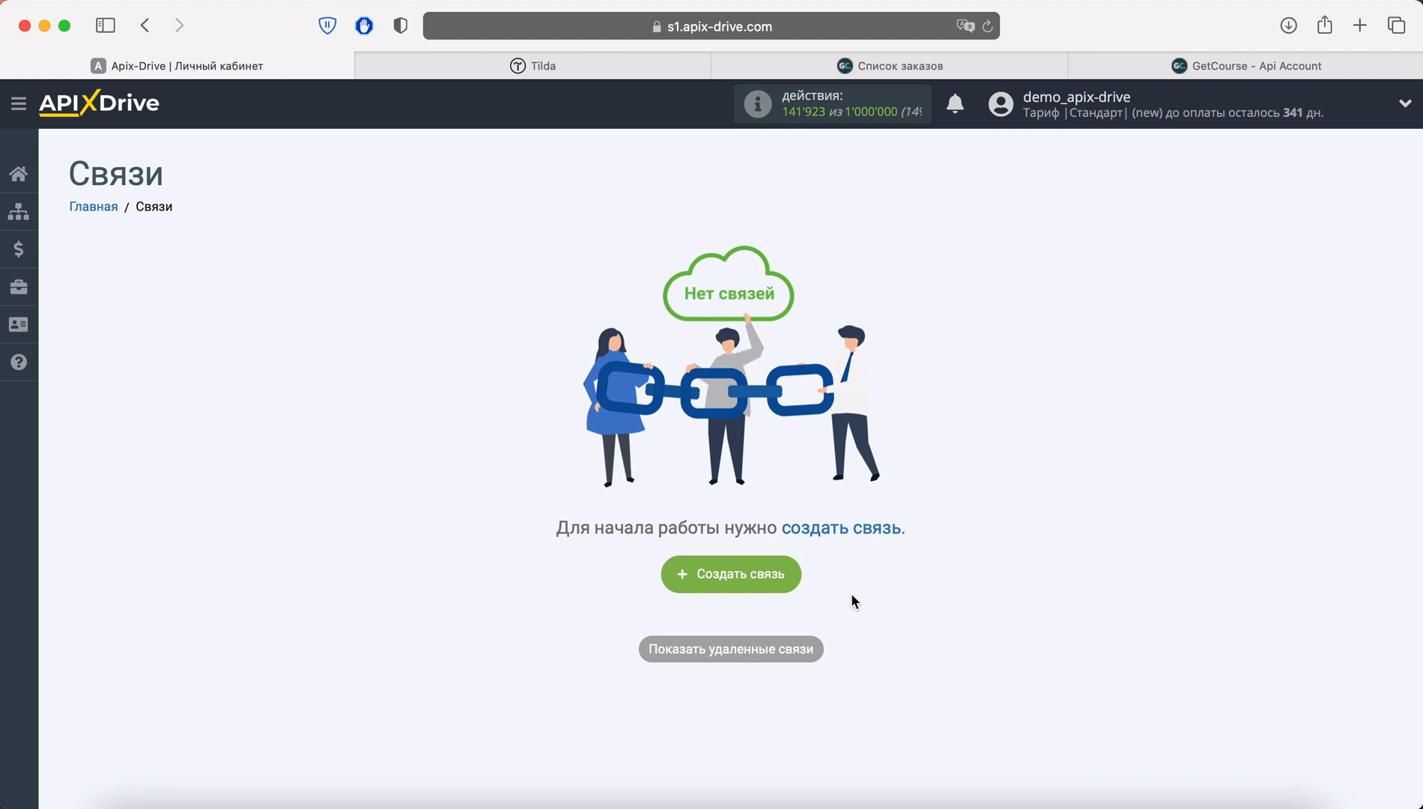
Create a new connection with Tilda as the data source system
left_click(788, 576)
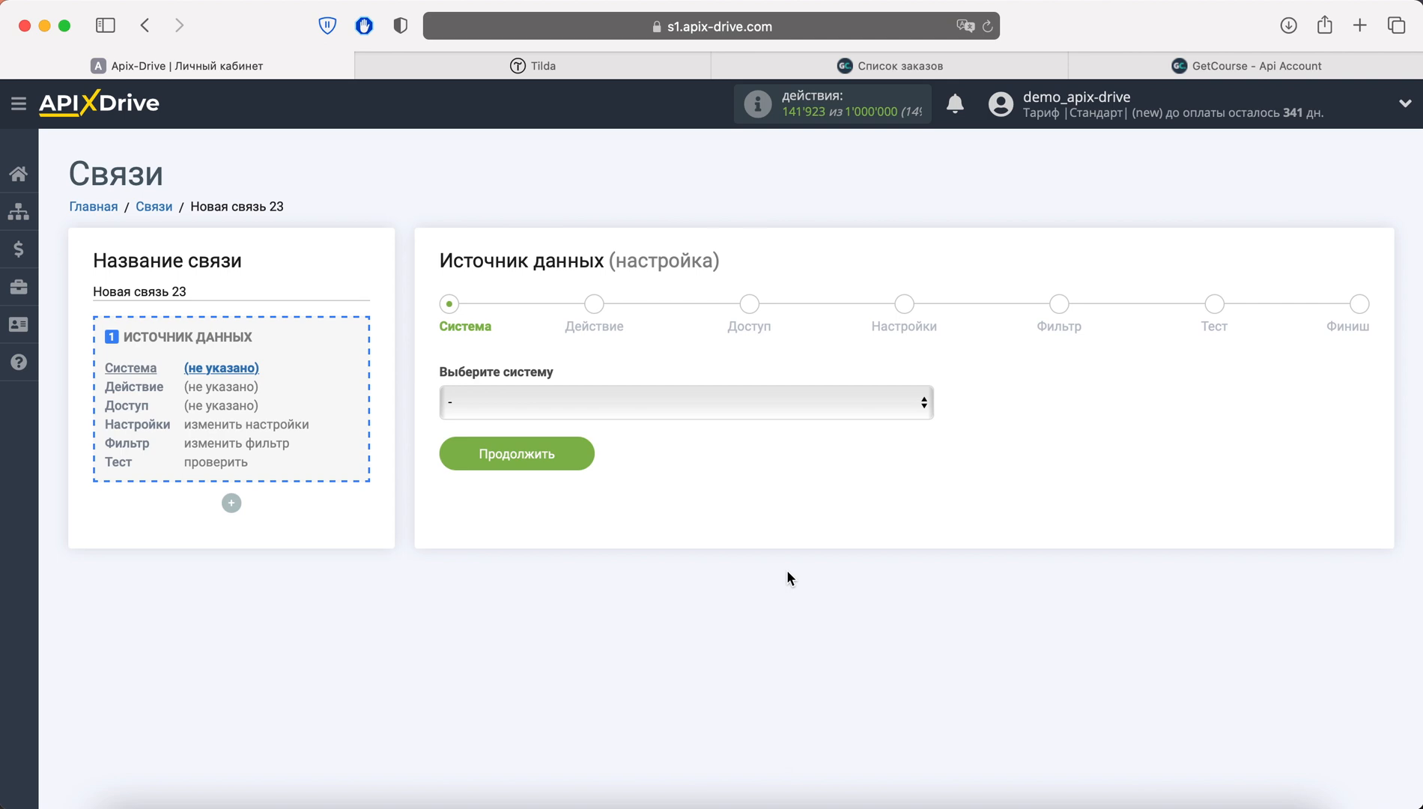
left_click(731, 408)
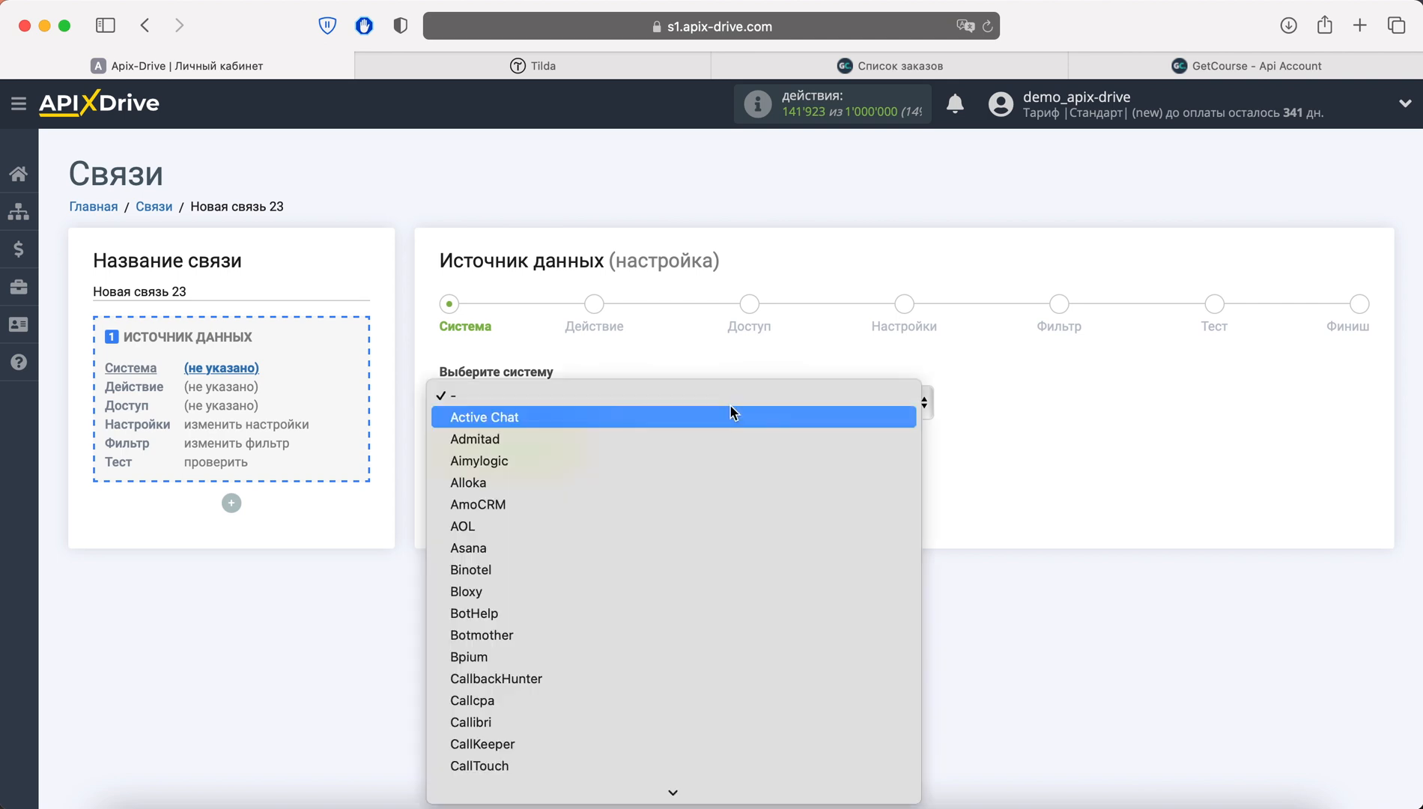
scroll(717, 550, "down", 10)
scroll(717, 550, "down", 12)
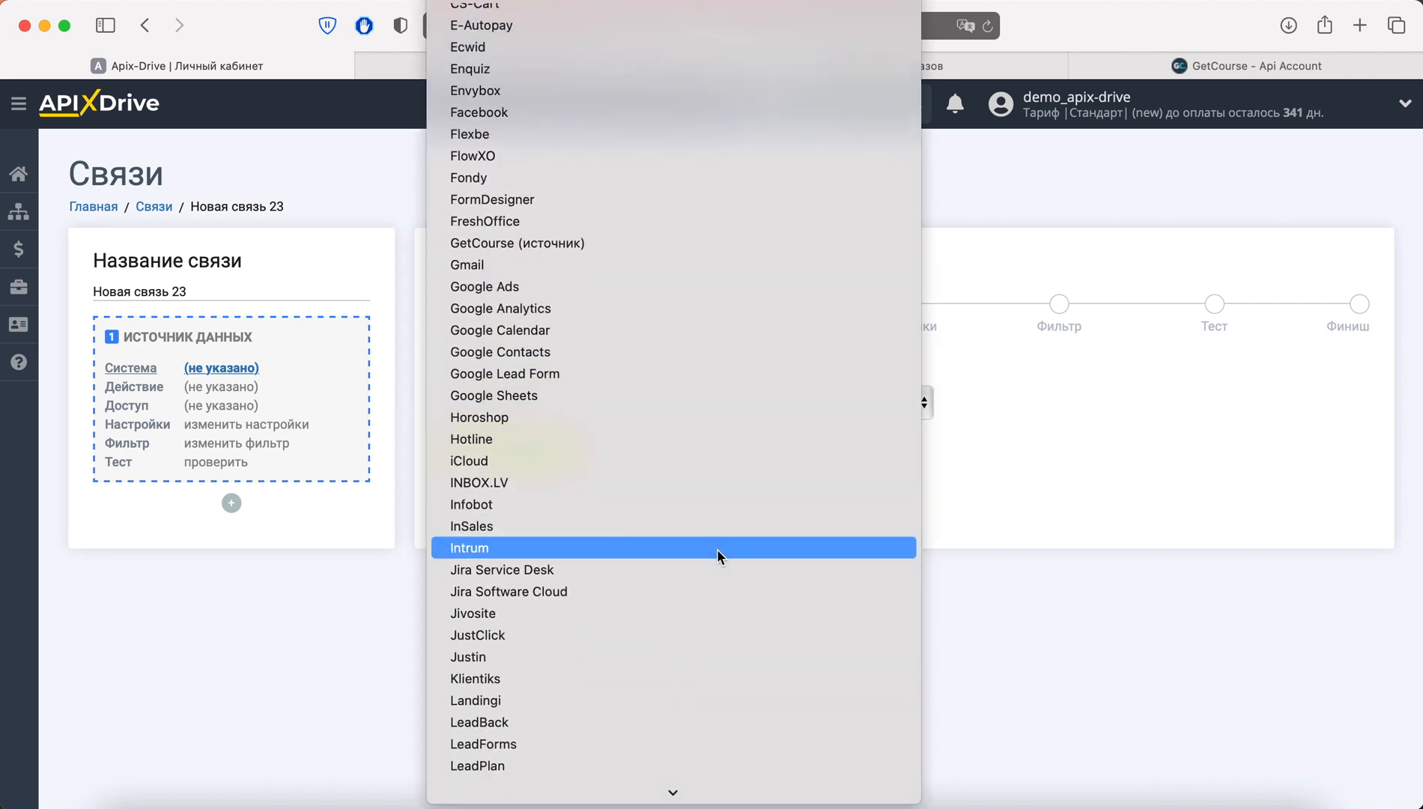
scroll(717, 549, "down", 12)
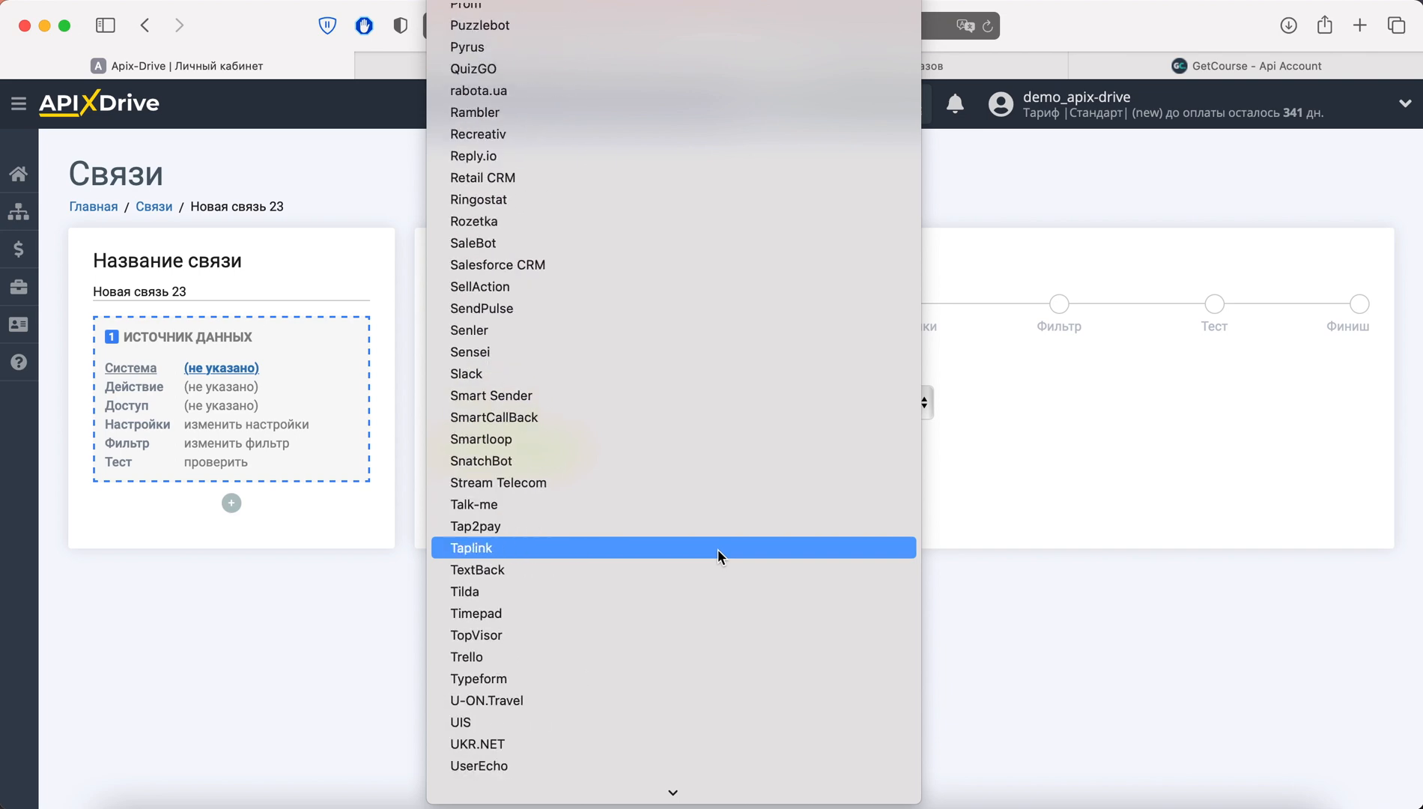
scroll(716, 548, "down", 1)
left_click(608, 571)
left_click(571, 467)
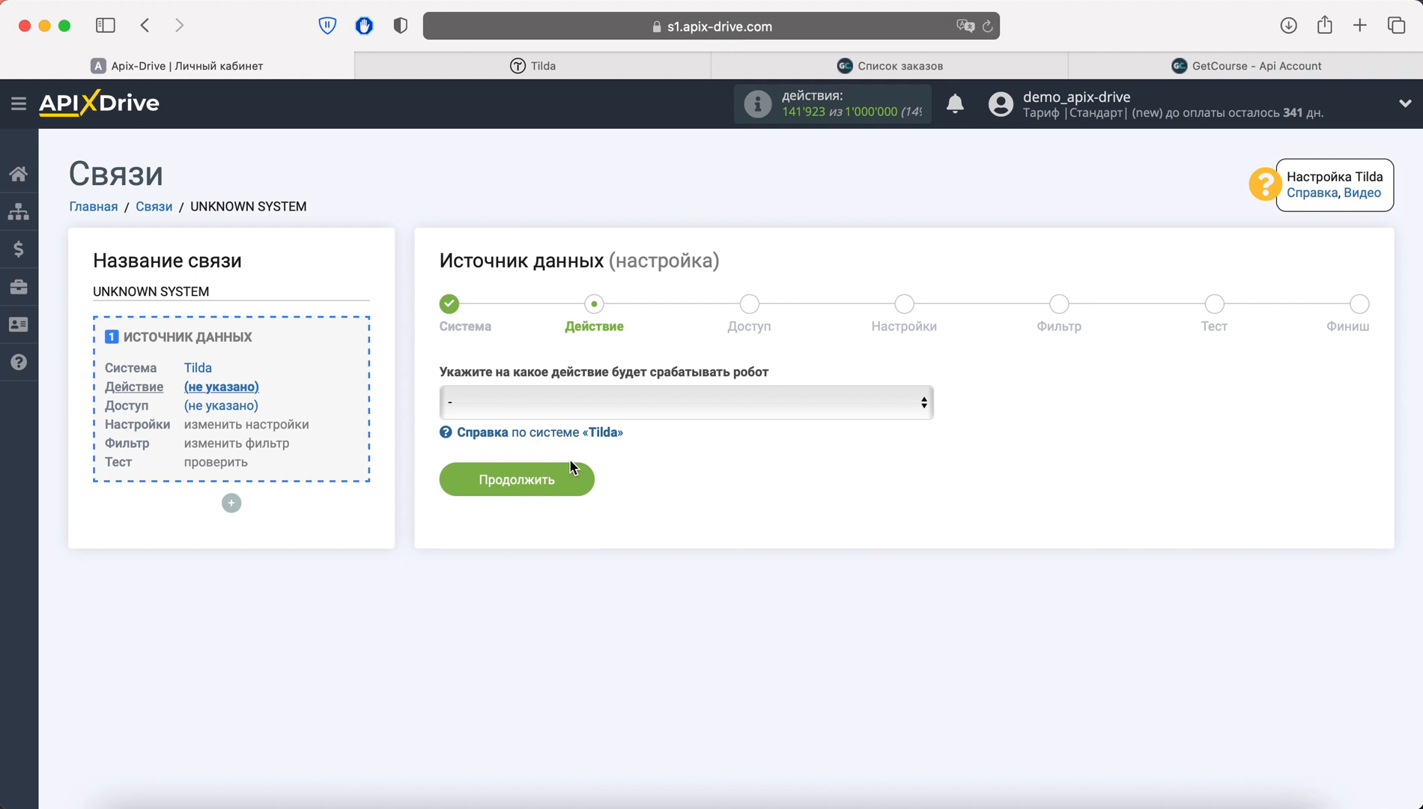
Set the Tilda action to 'Получить данные из форм' and continue to the access step
left_click(606, 404)
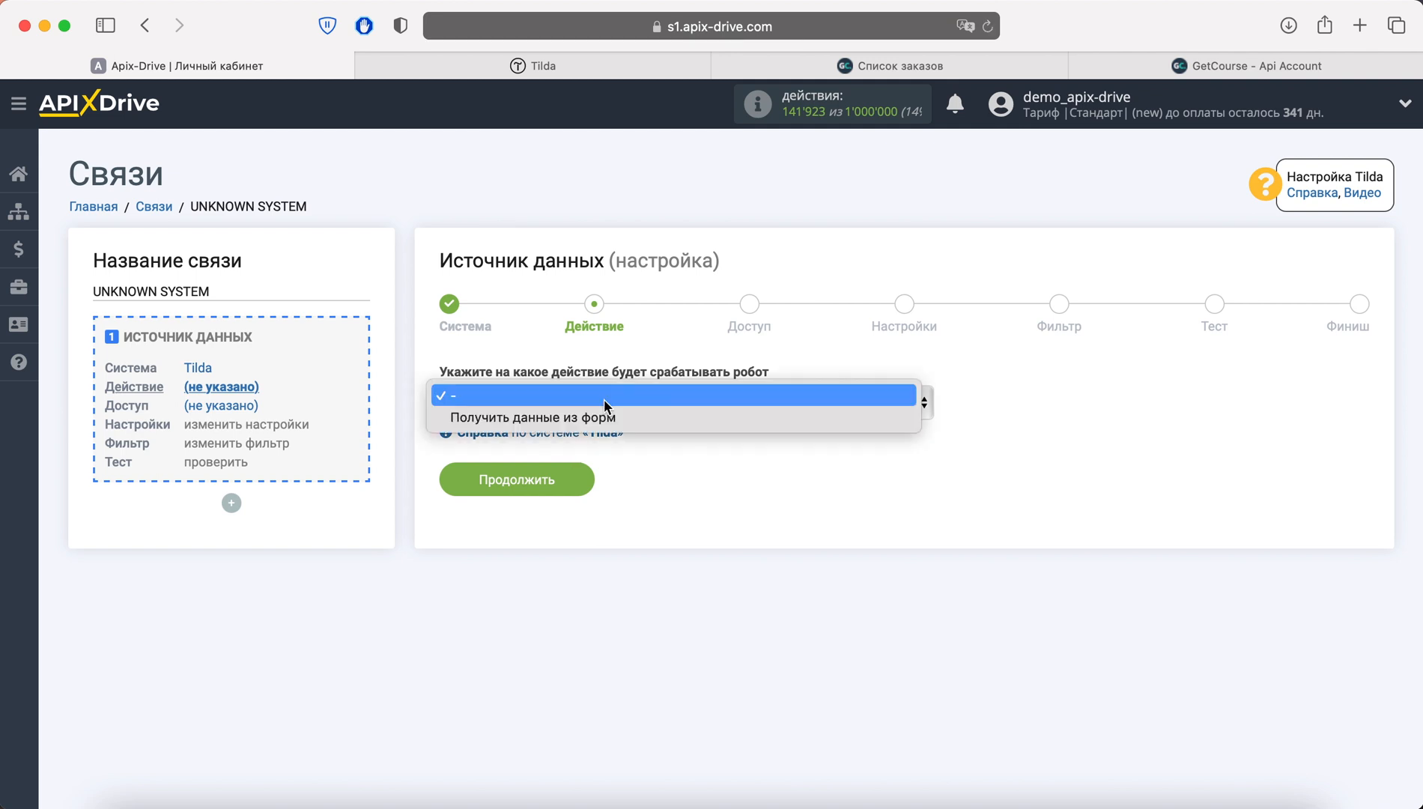
left_click(644, 416)
left_click(555, 480)
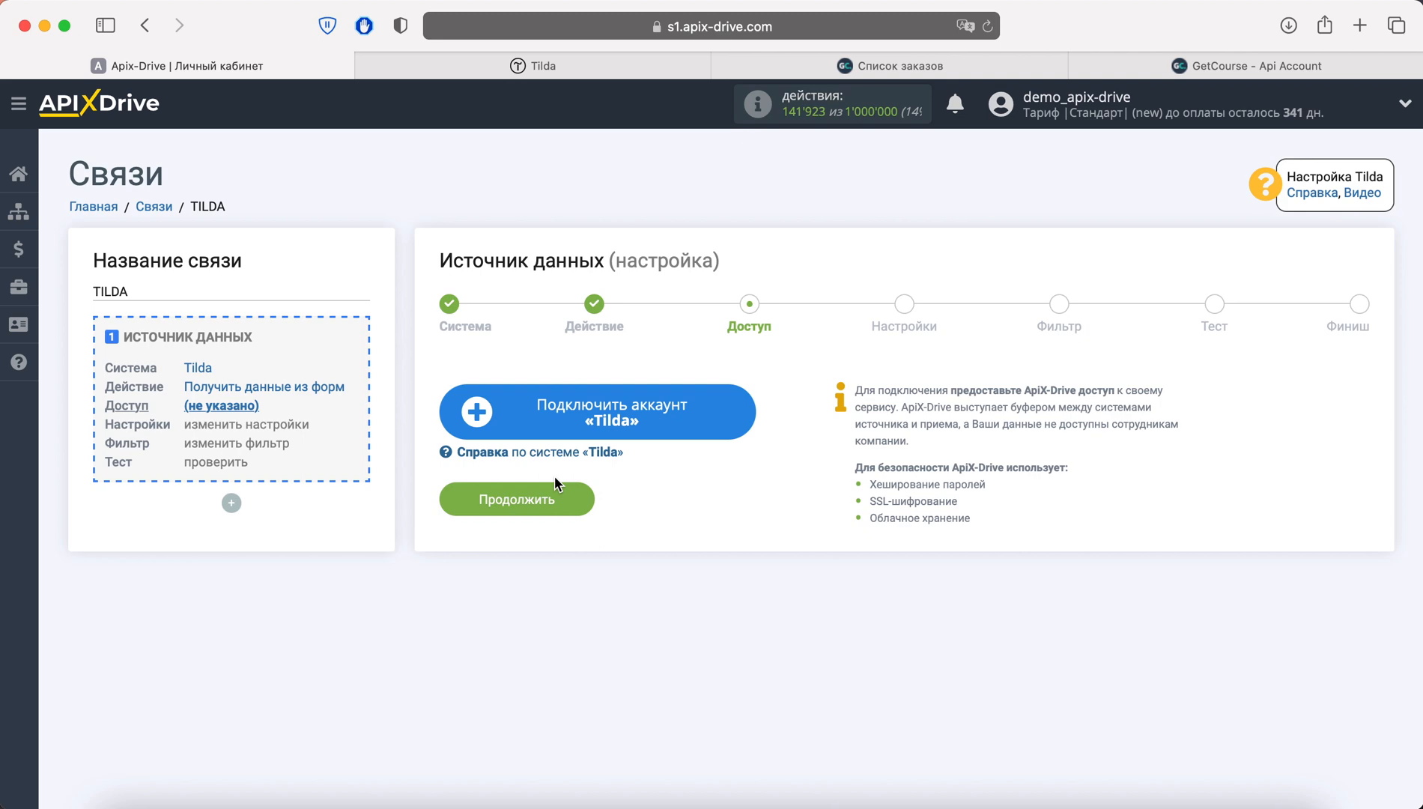
Connect and save the Tilda account, then continue to settings
left_click(564, 425)
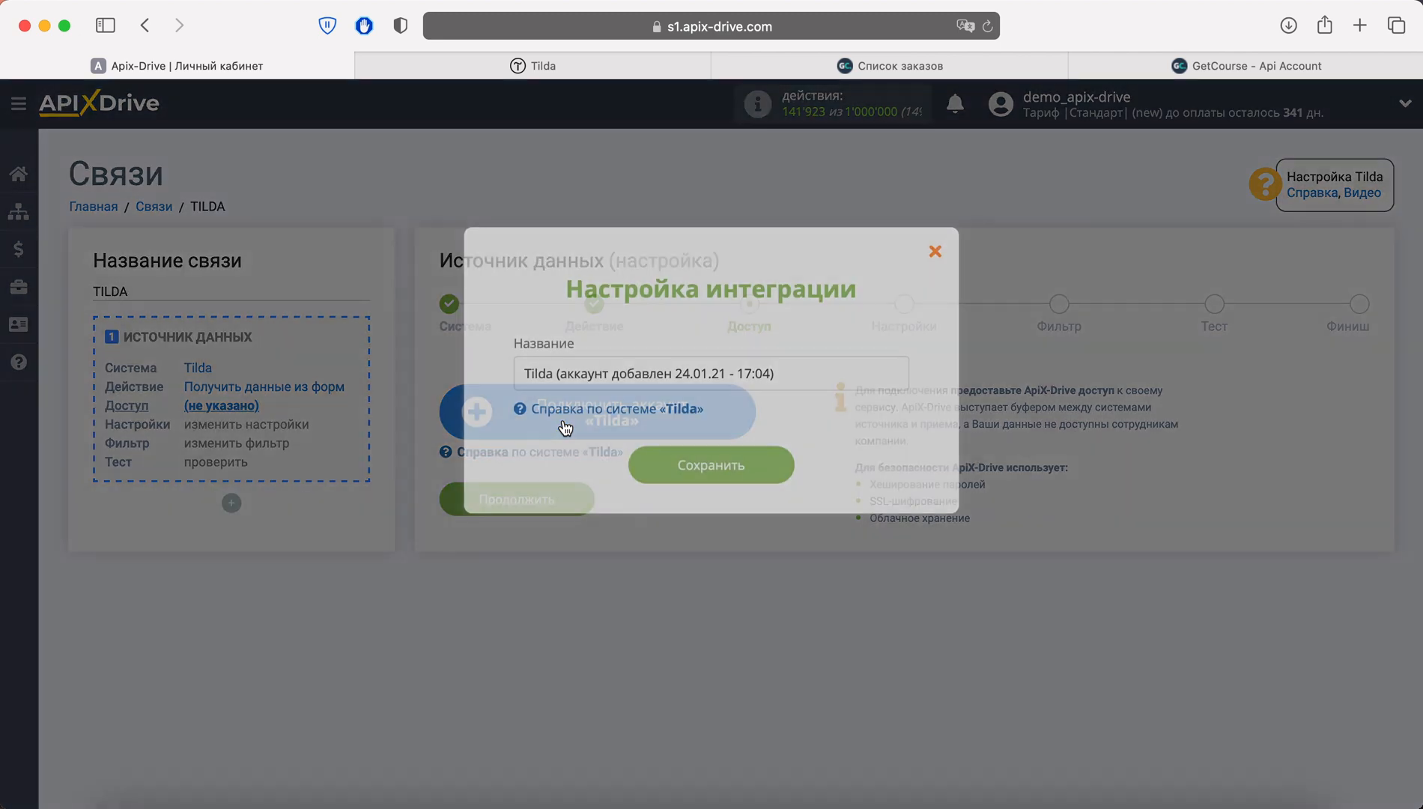
left_click(769, 463)
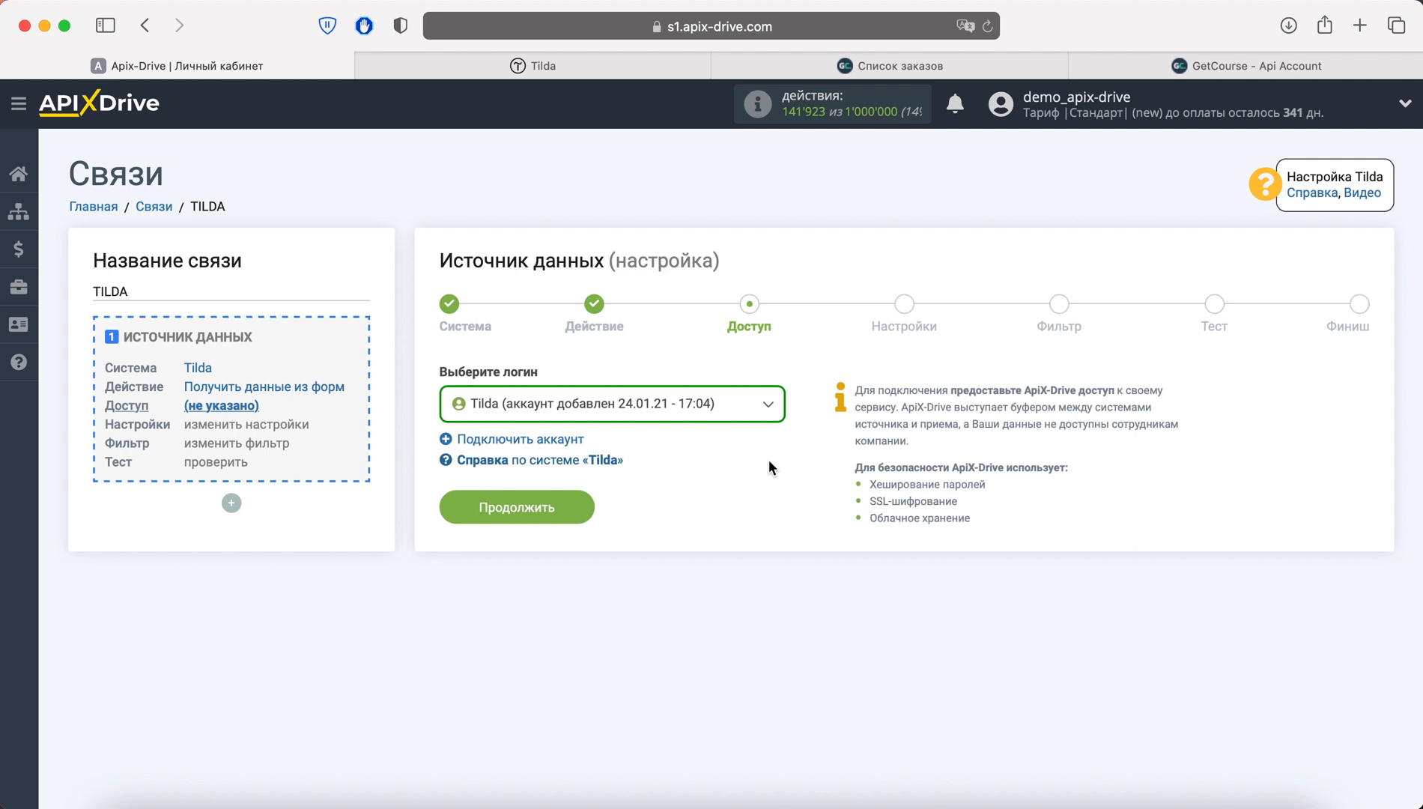
left_click(564, 507)
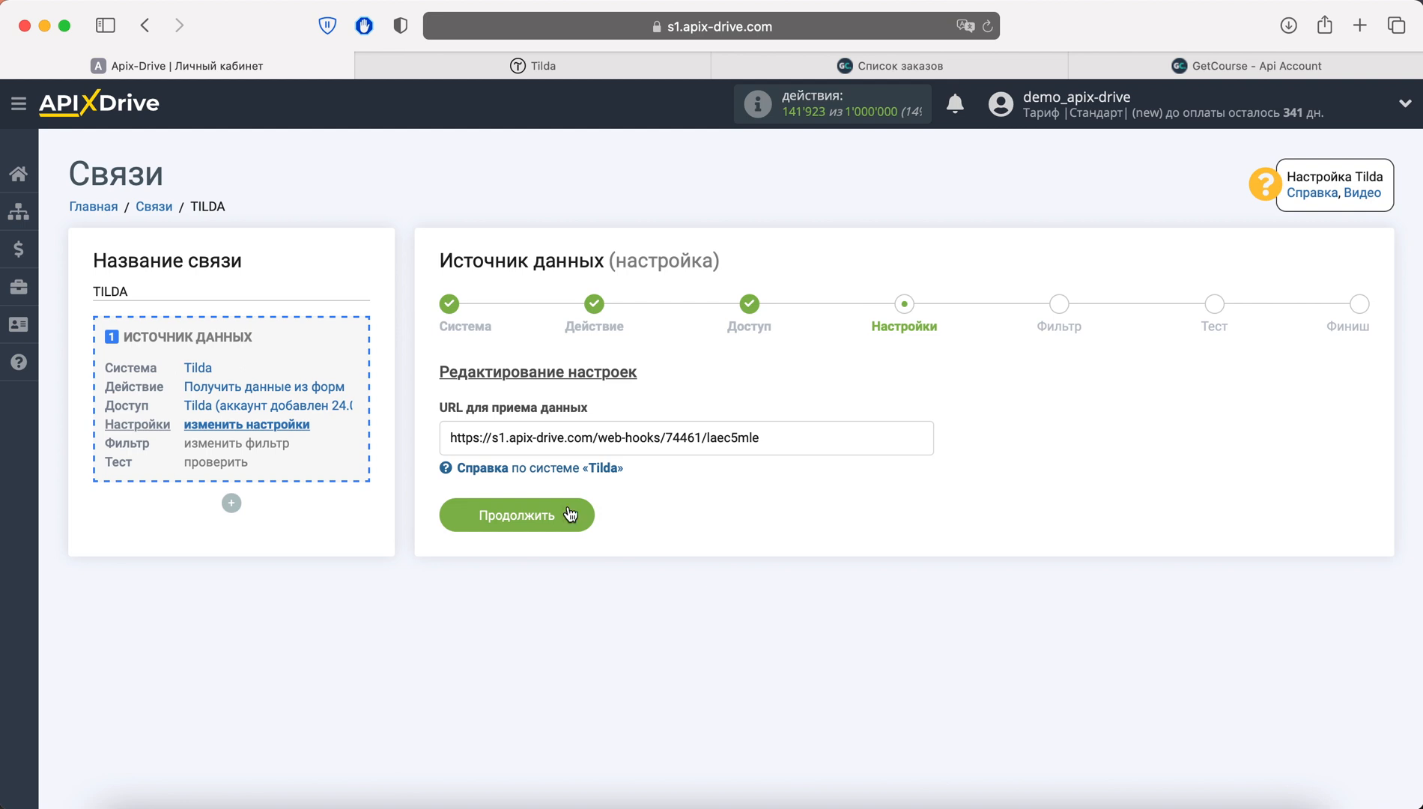
Copy the webhook URL shown in the settings step
left_click_drag(742, 441, 436, 442)
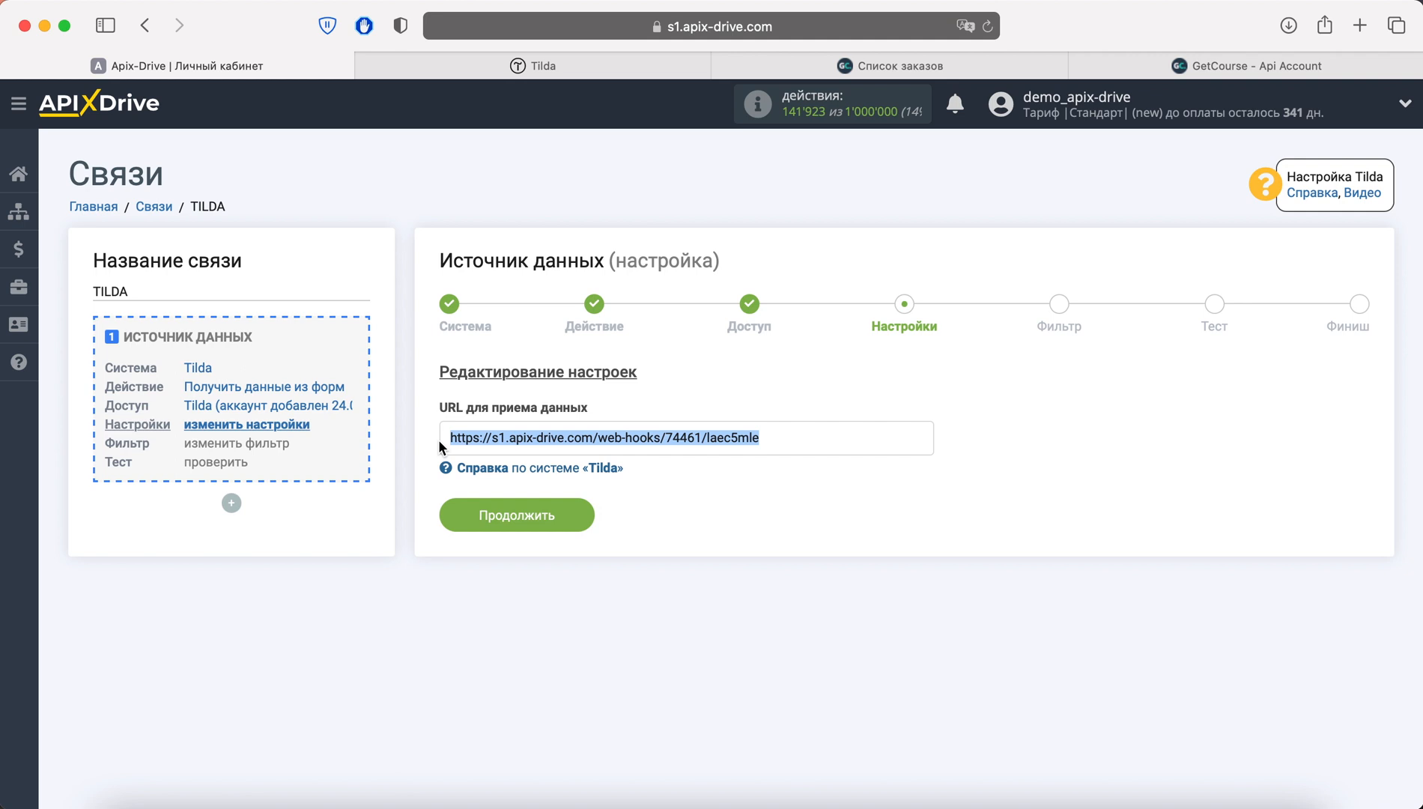
right_click(452, 439)
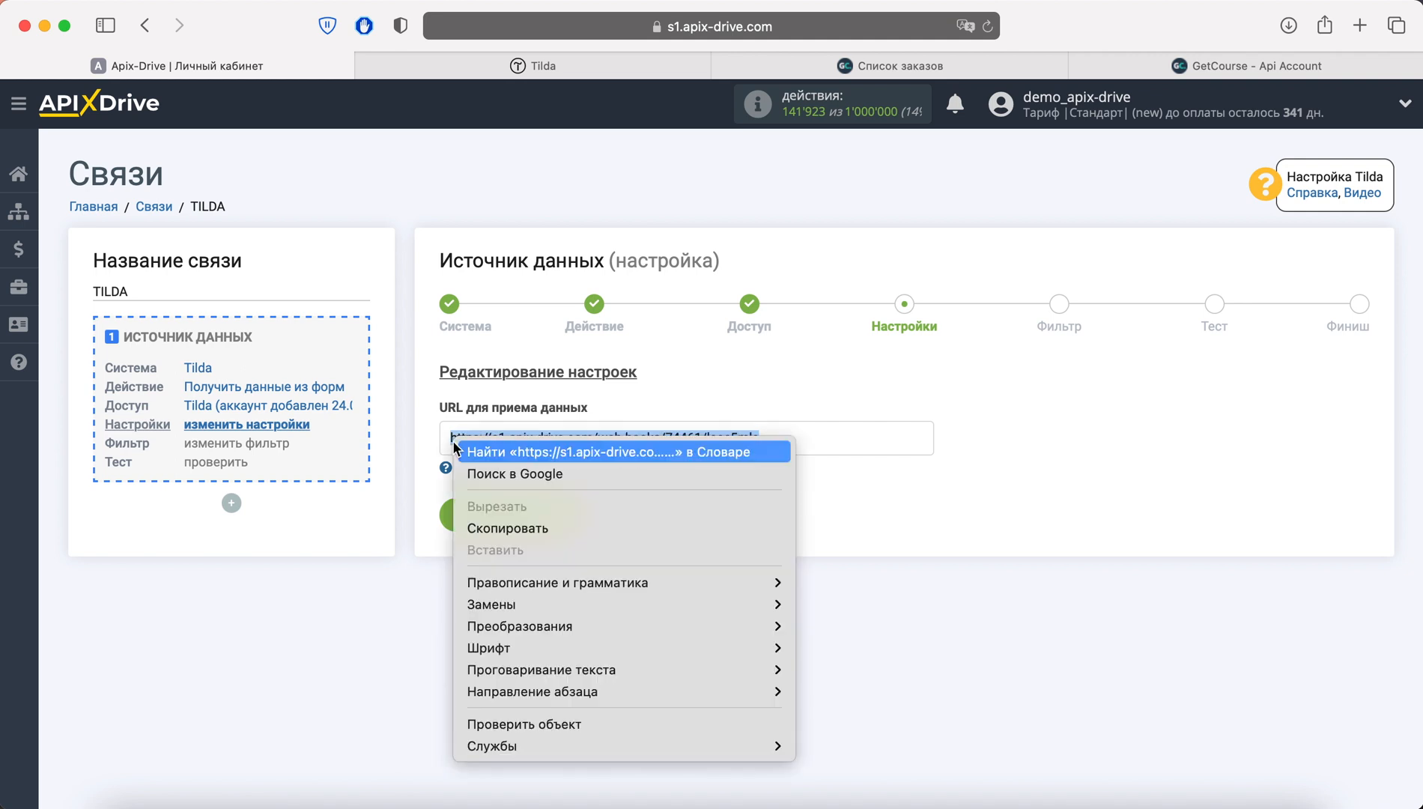
left_click(536, 529)
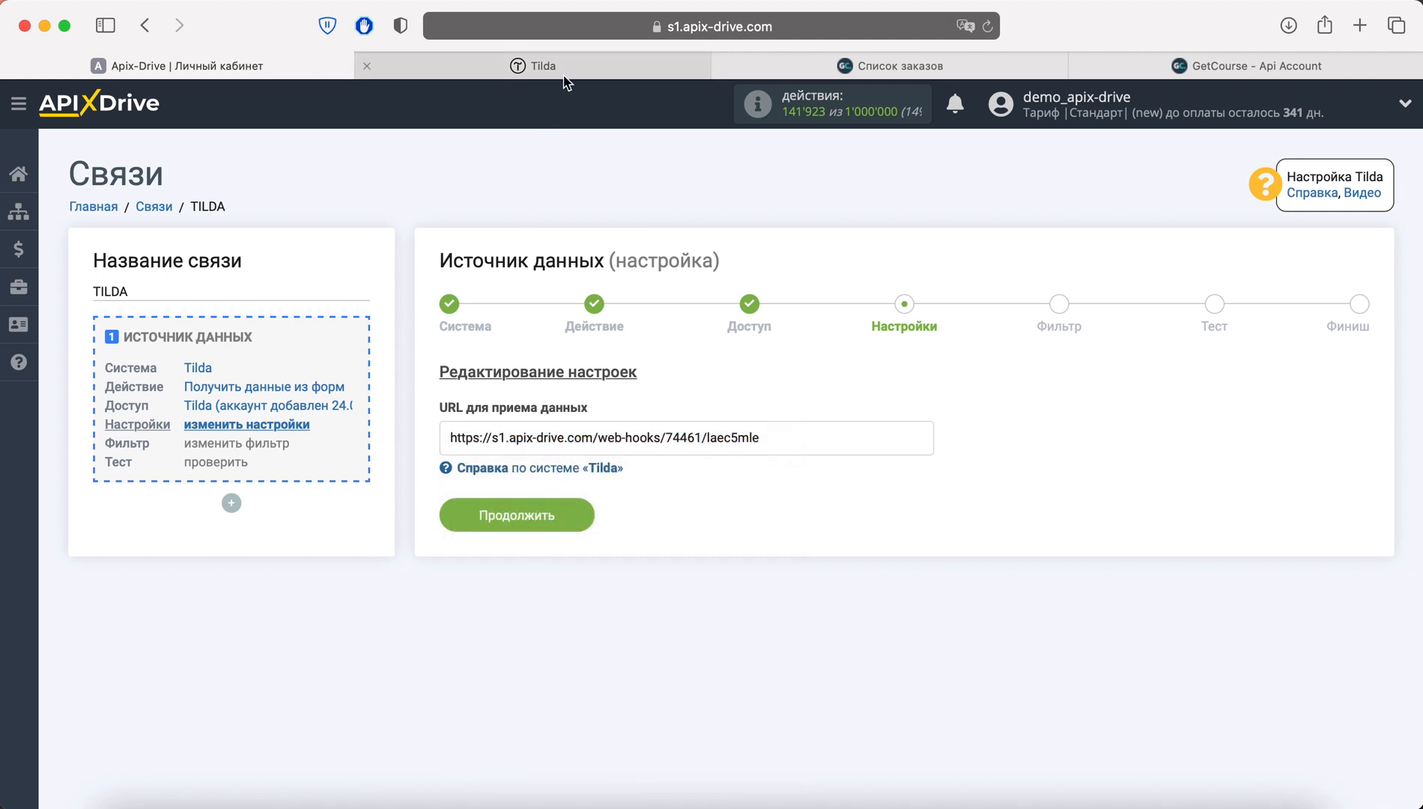
Open the Webhook connection page under the ApiX-Drive site's Формы settings in Tilda
left_click(564, 72)
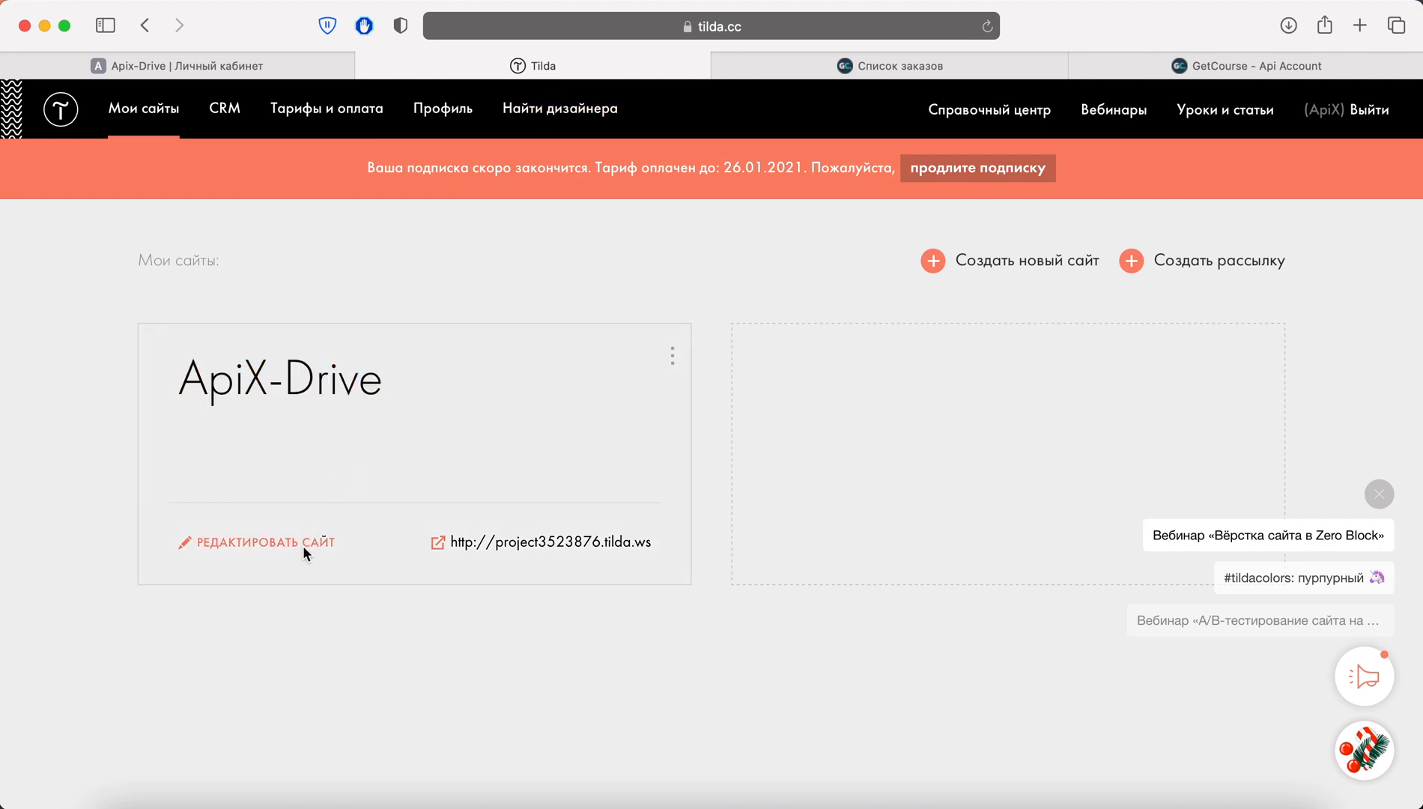
left_click(303, 544)
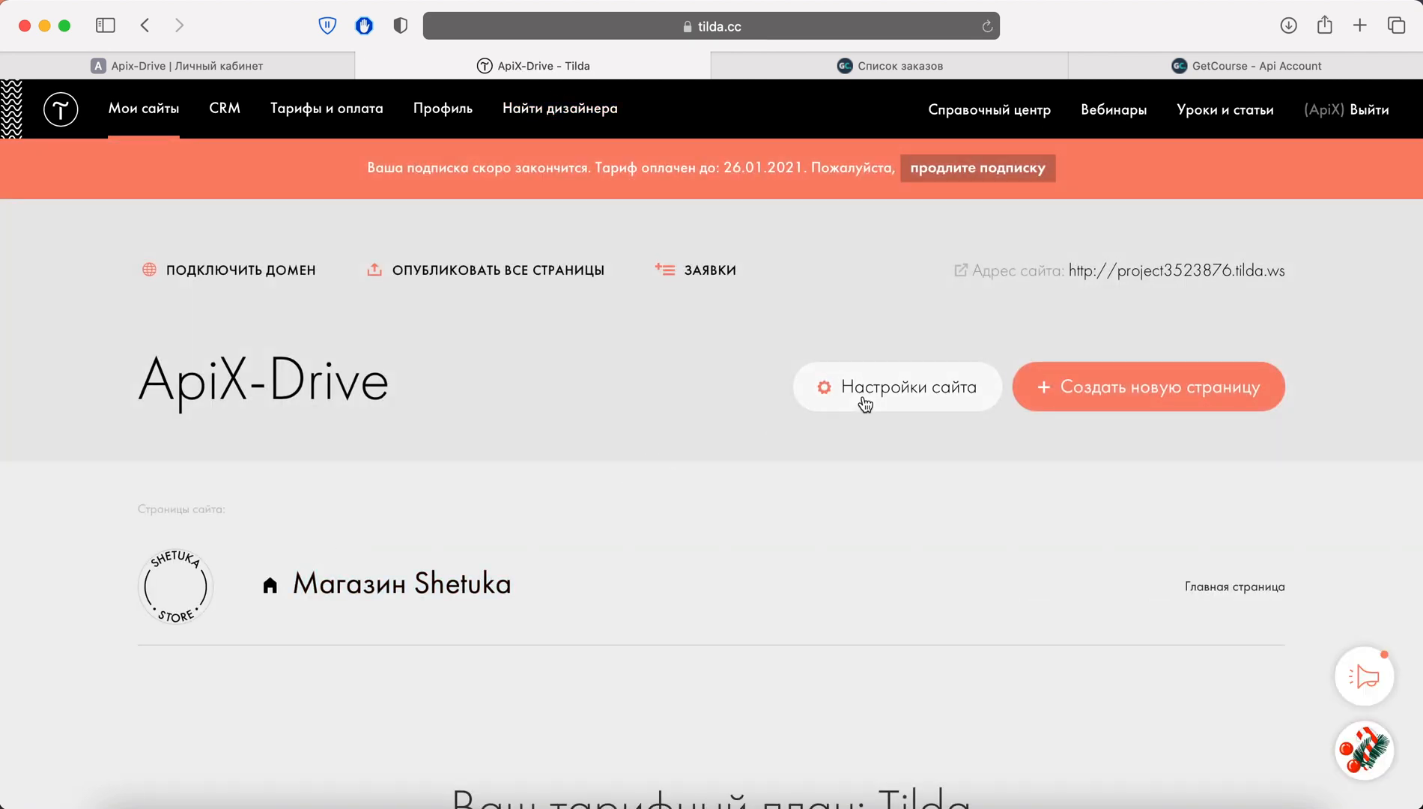
left_click(876, 398)
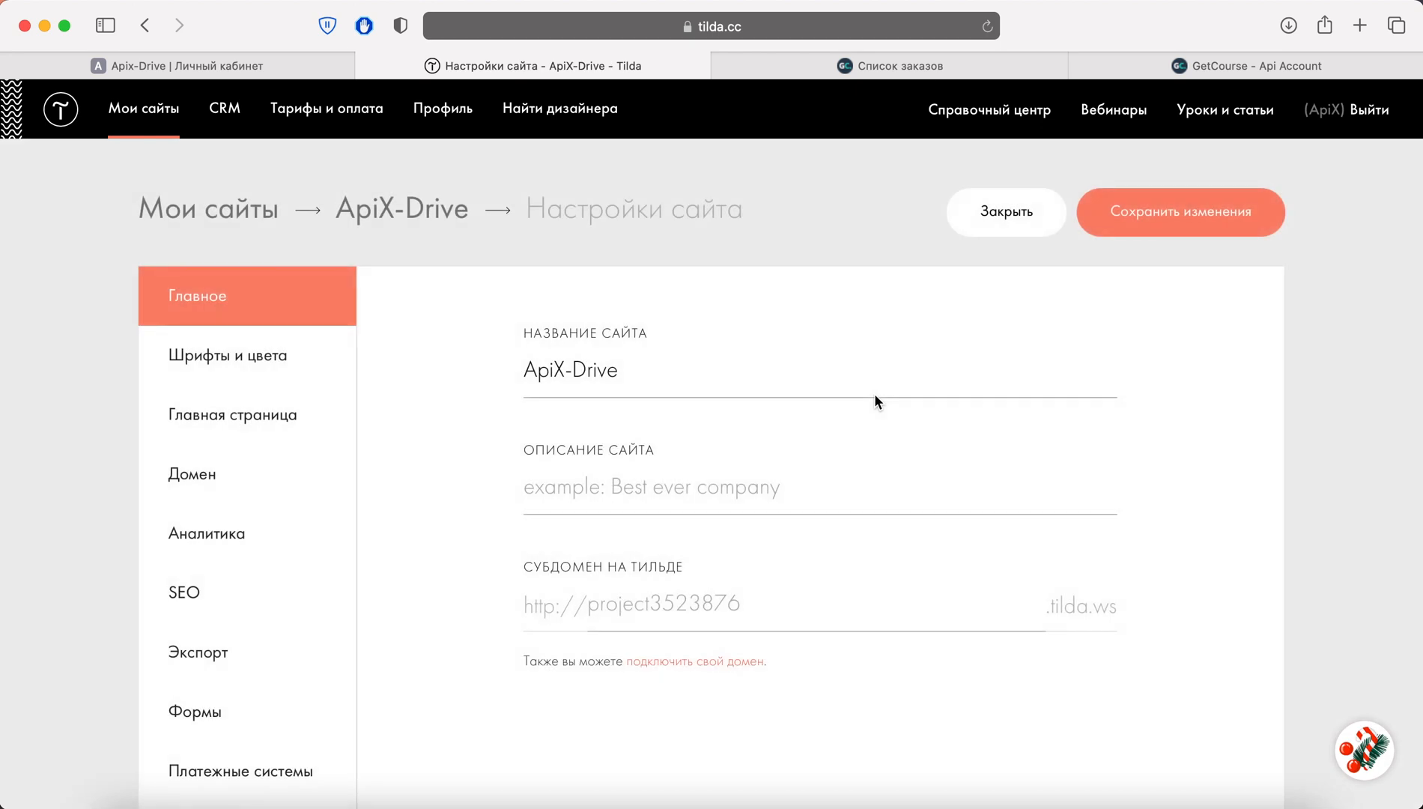
scroll(875, 395, "down", 1)
scroll(875, 397, "down", 3)
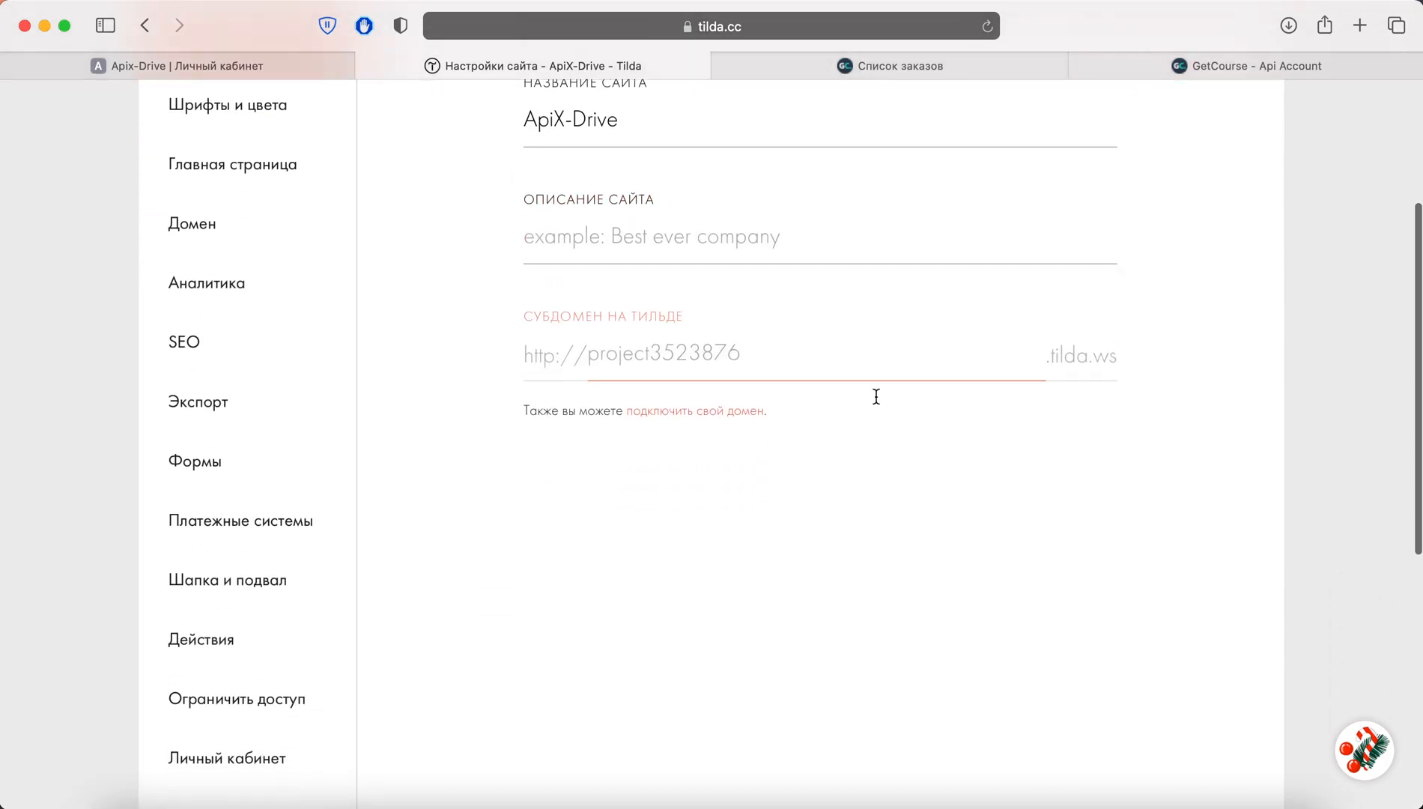
left_click(270, 461)
scroll(451, 461, "down", 6)
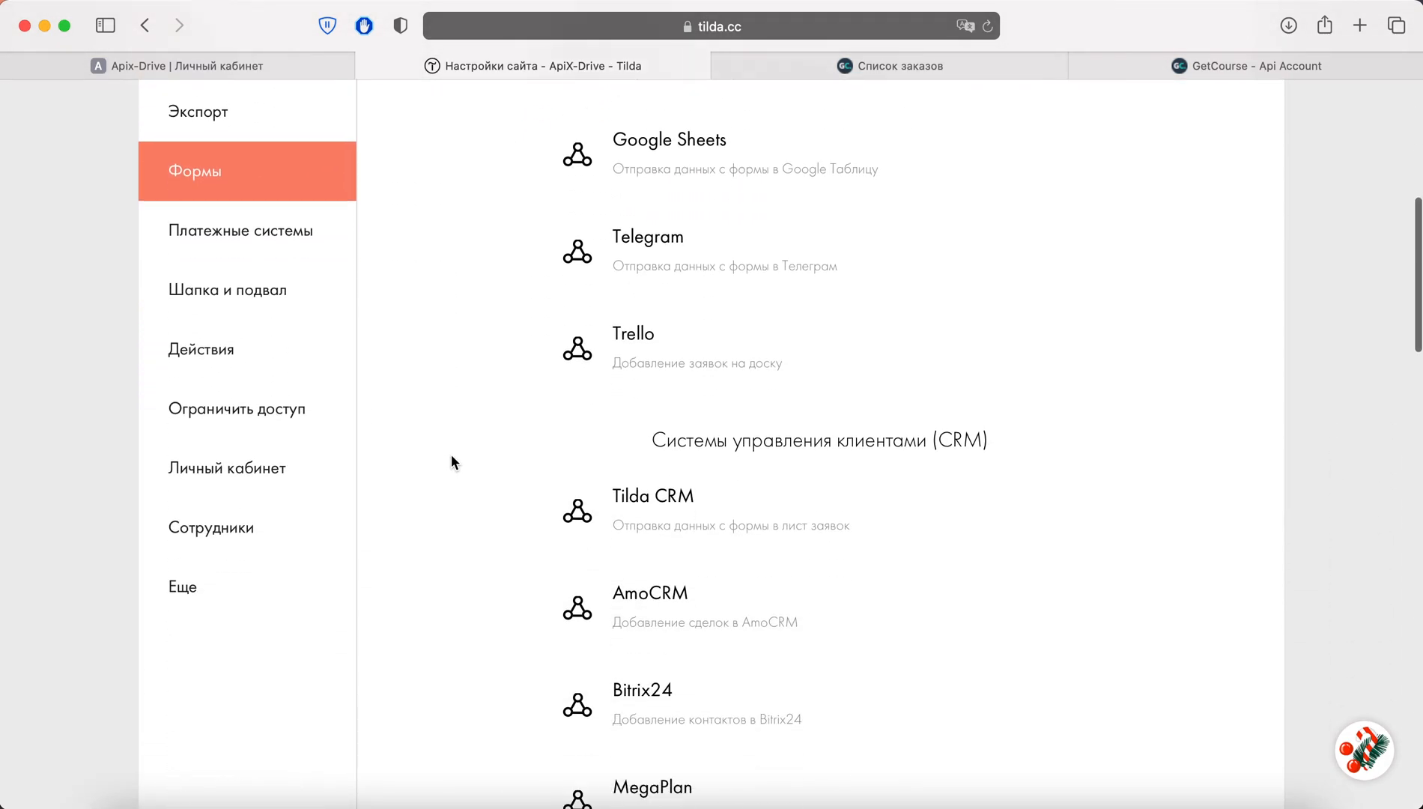
scroll(452, 458, "down", 10)
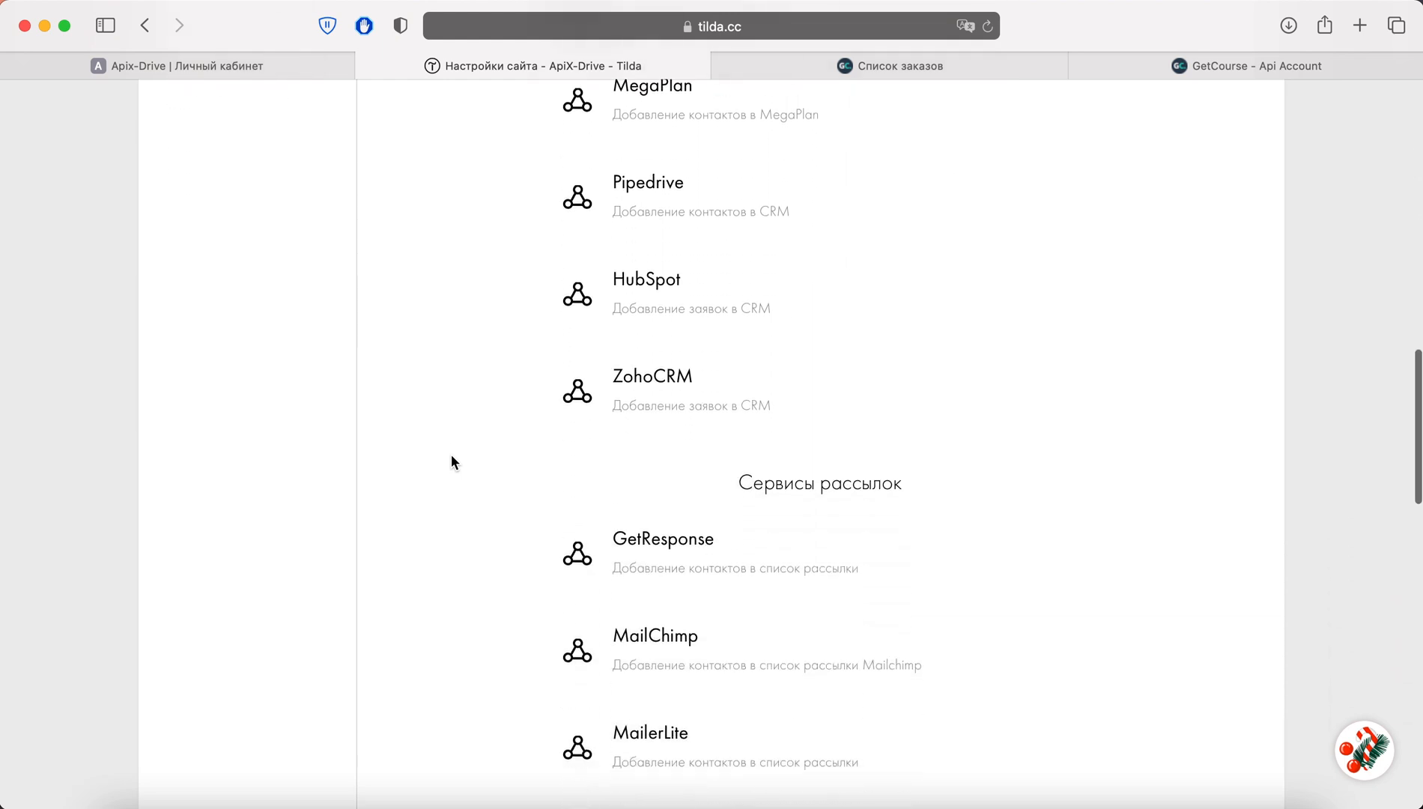
scroll(451, 456, "down", 10)
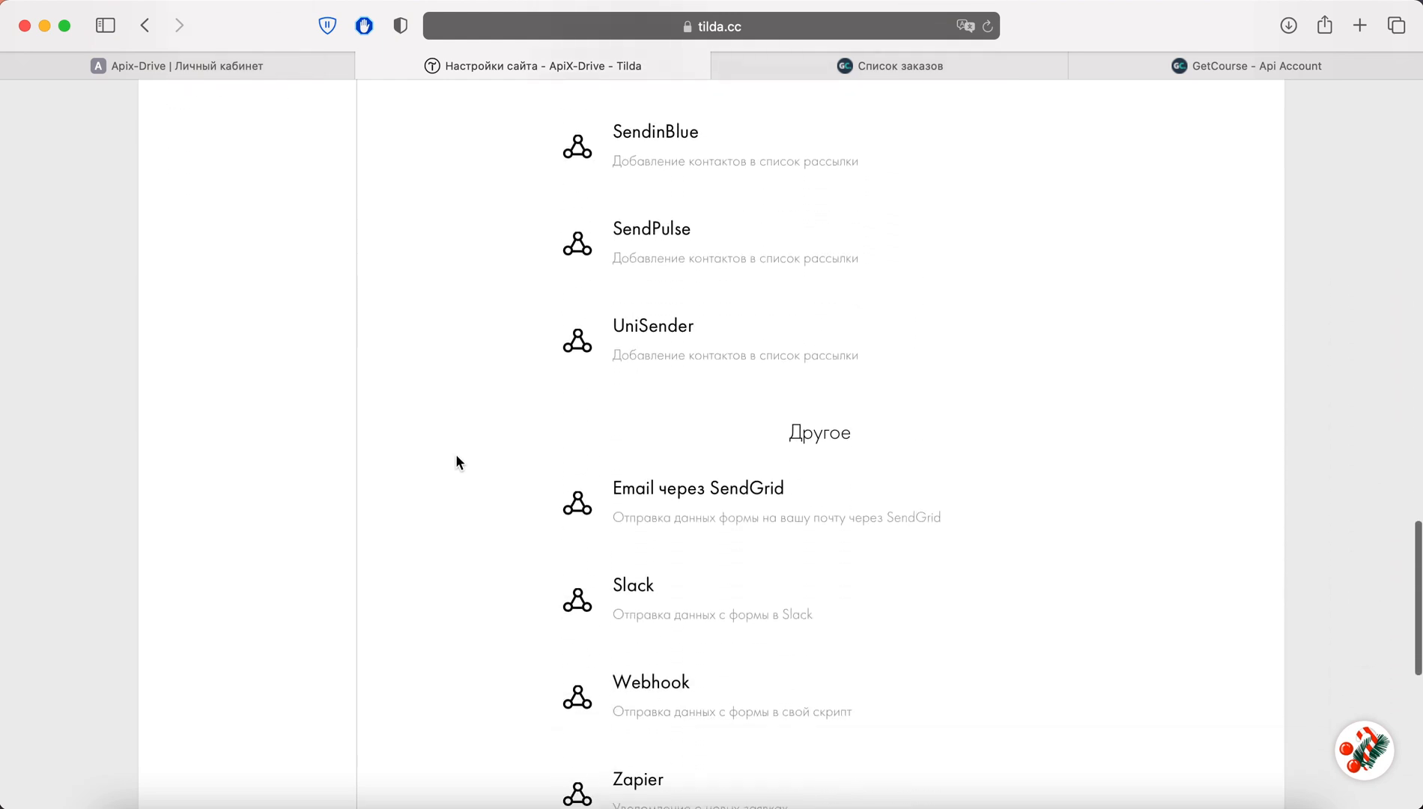
left_click(653, 498)
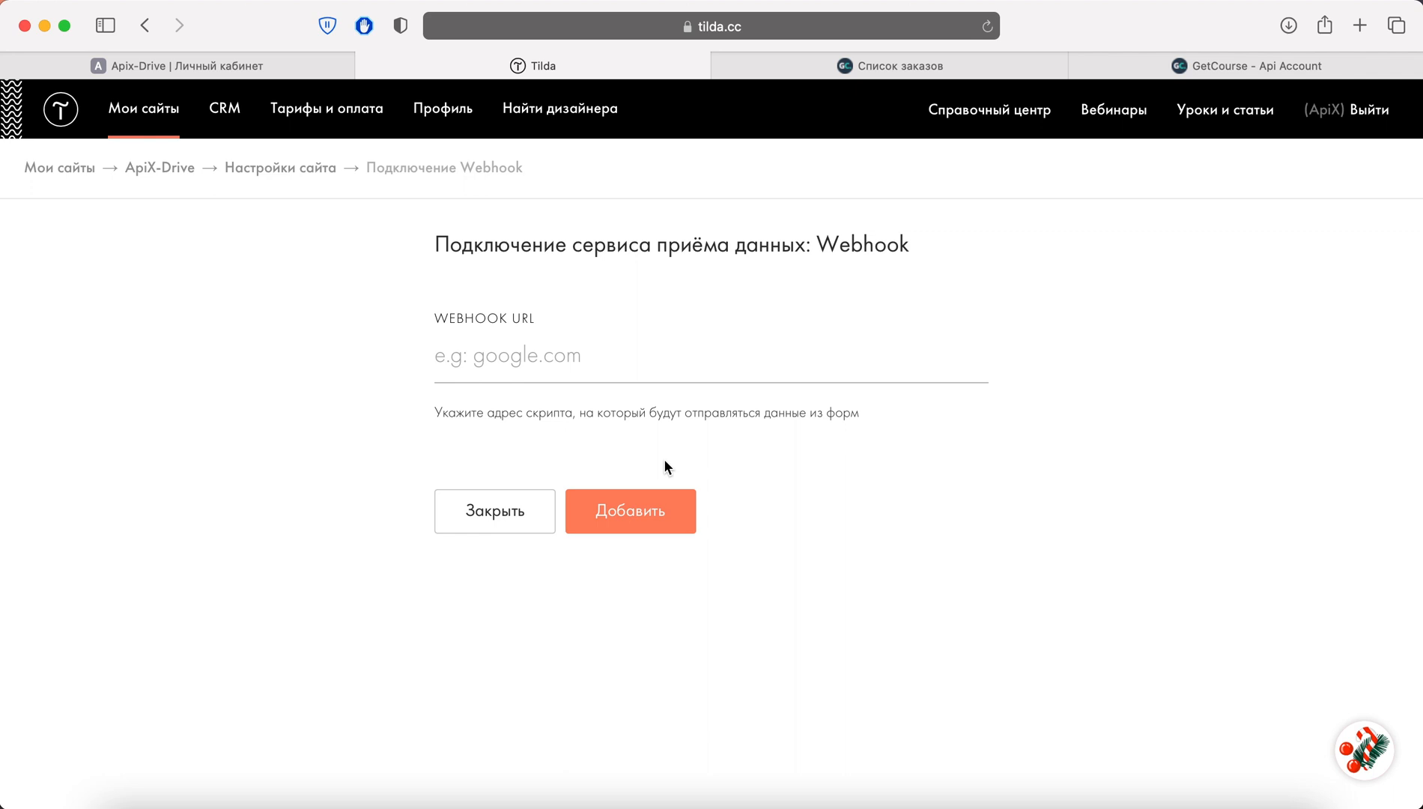
Paste the ApiX-Drive webhook URL into Tilda and attach the receiver to all site forms
left_click(535, 391)
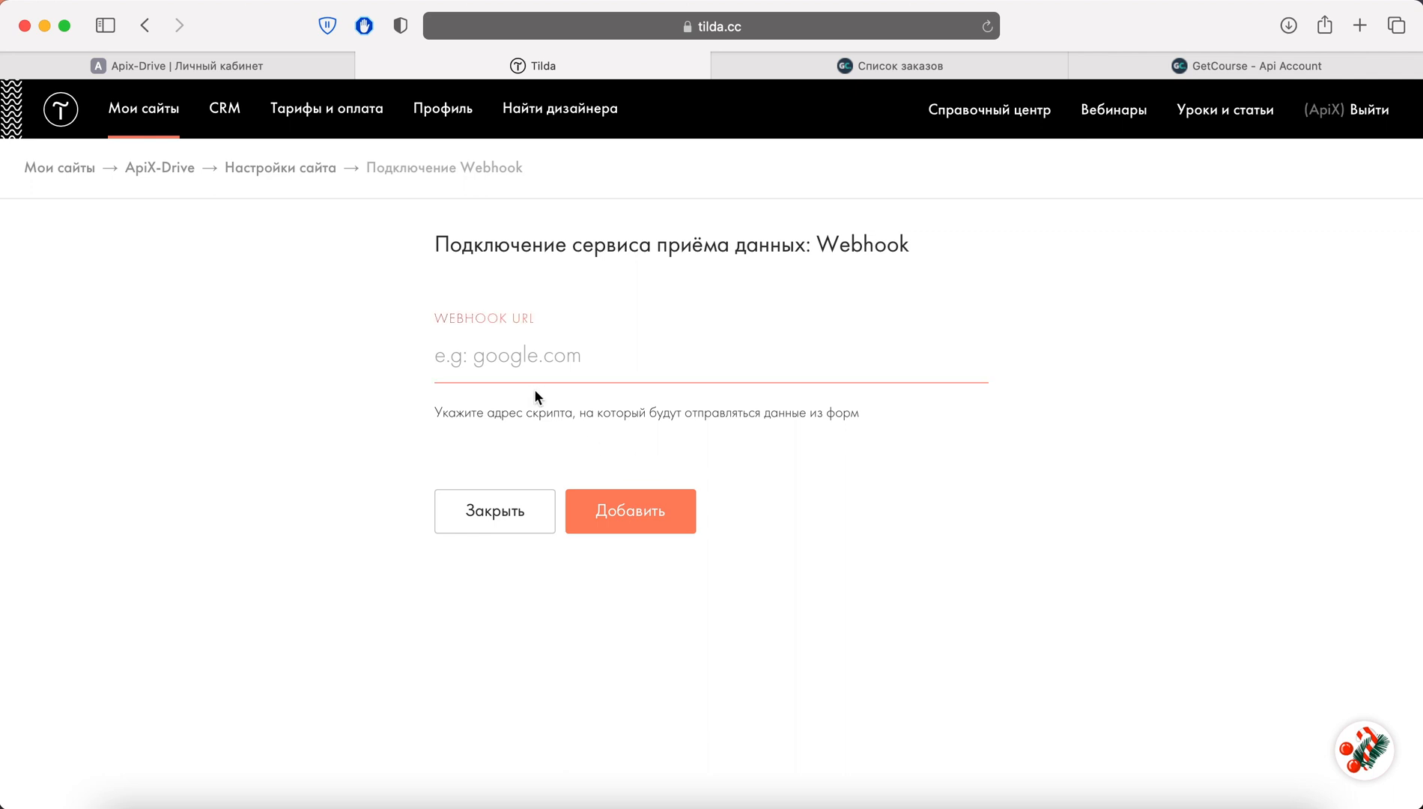
right_click(501, 361)
left_click(569, 415)
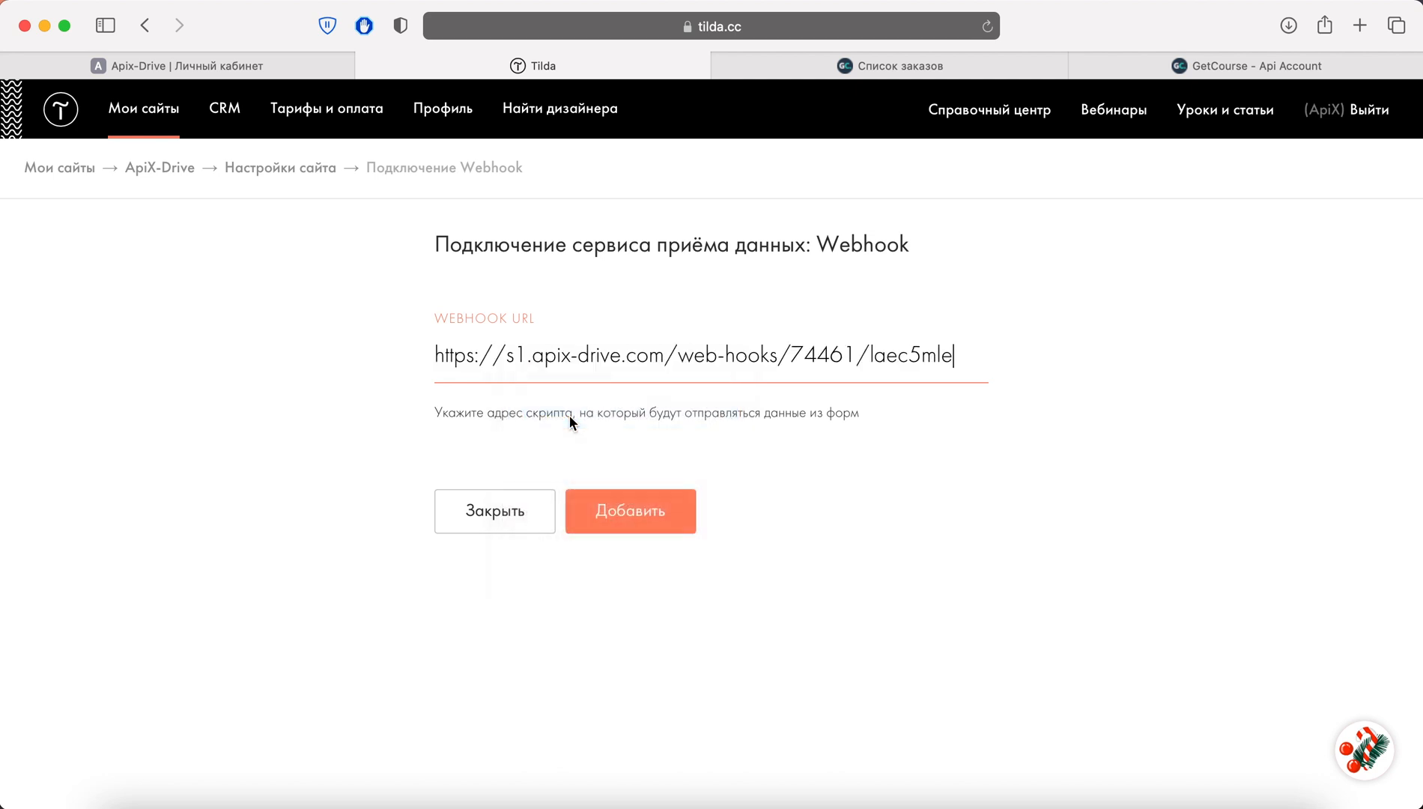
left_click(678, 509)
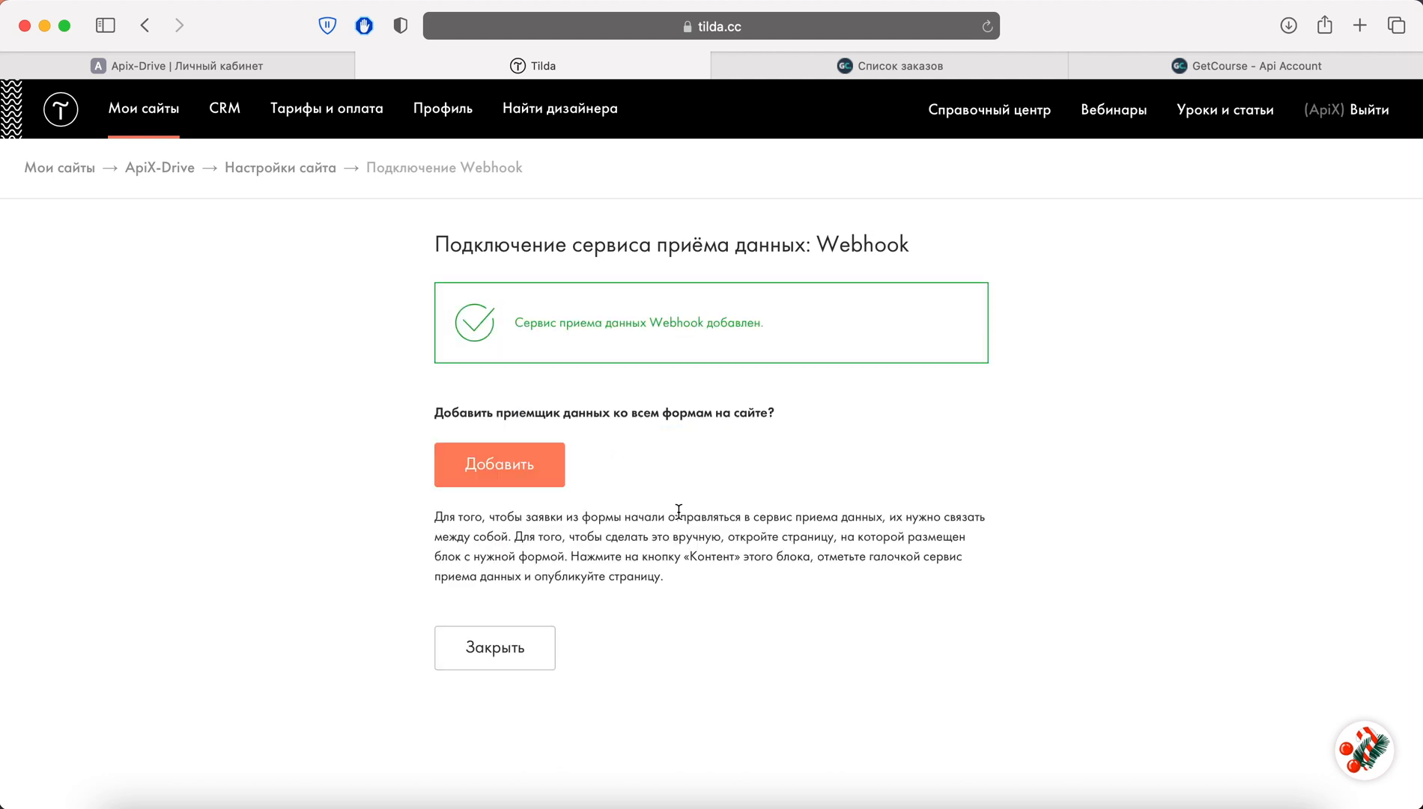
left_click(549, 465)
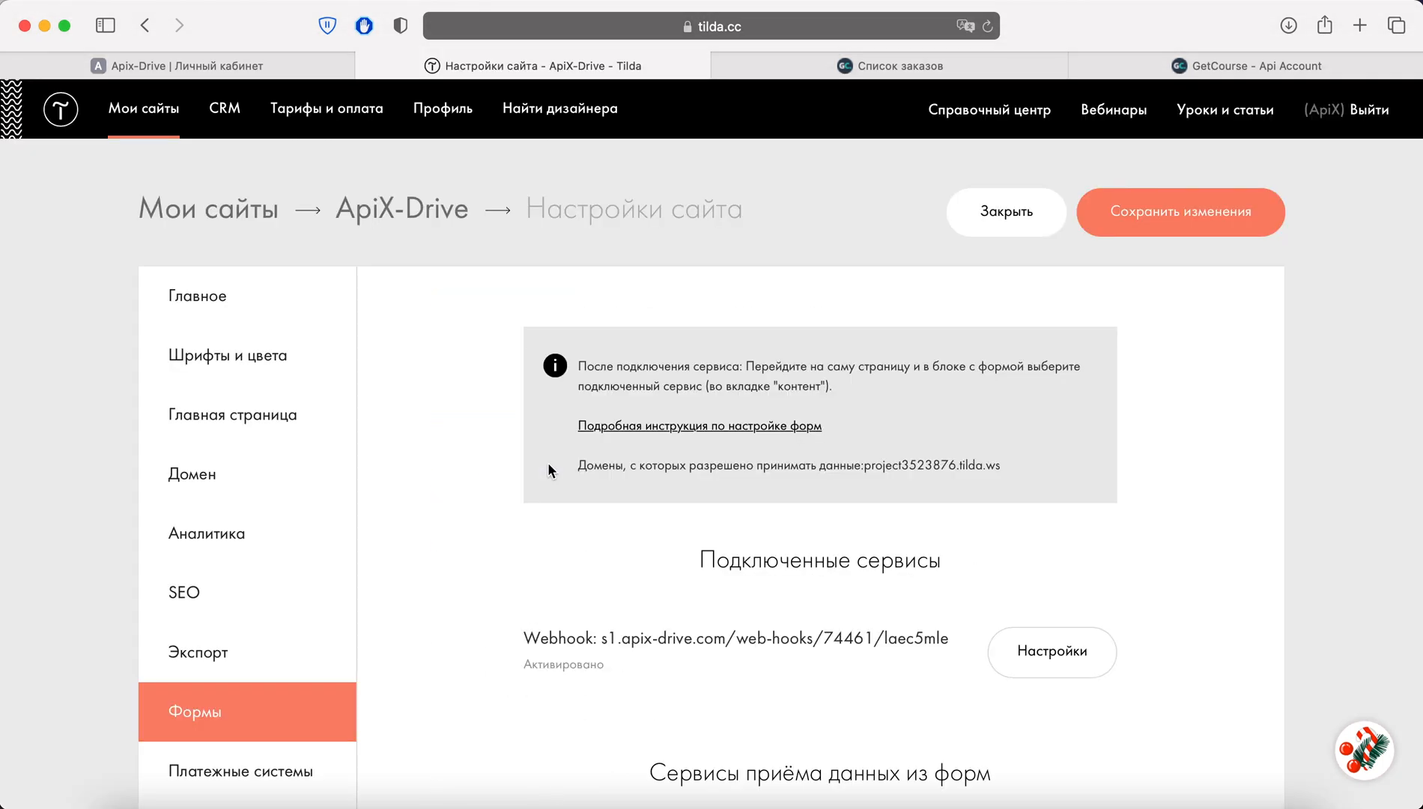
left_click(1011, 645)
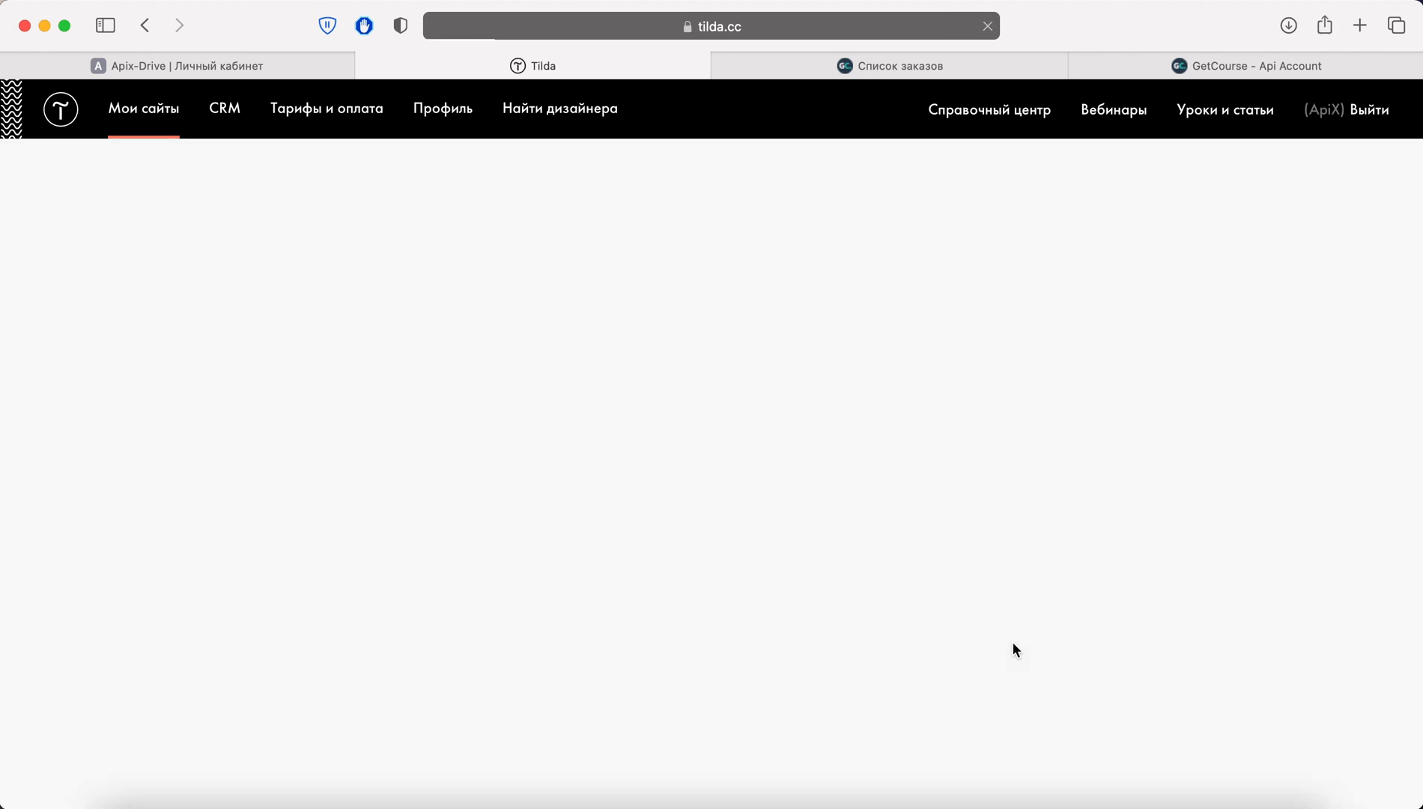
Enable sending Cookies, UTM tags and product data as an array, then save the webhook settings
left_click(444, 609)
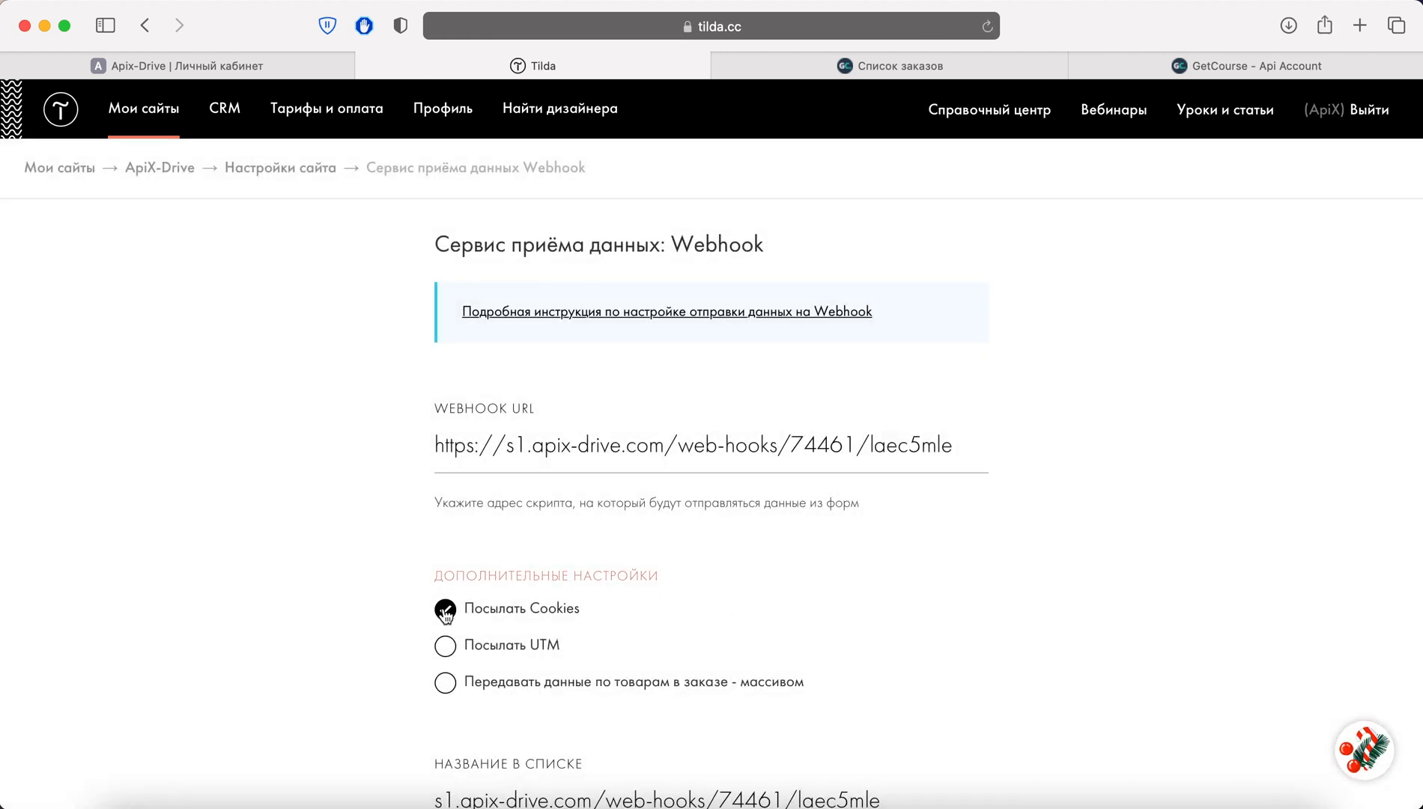
left_click(445, 646)
left_click(446, 684)
scroll(986, 611, "down", 6)
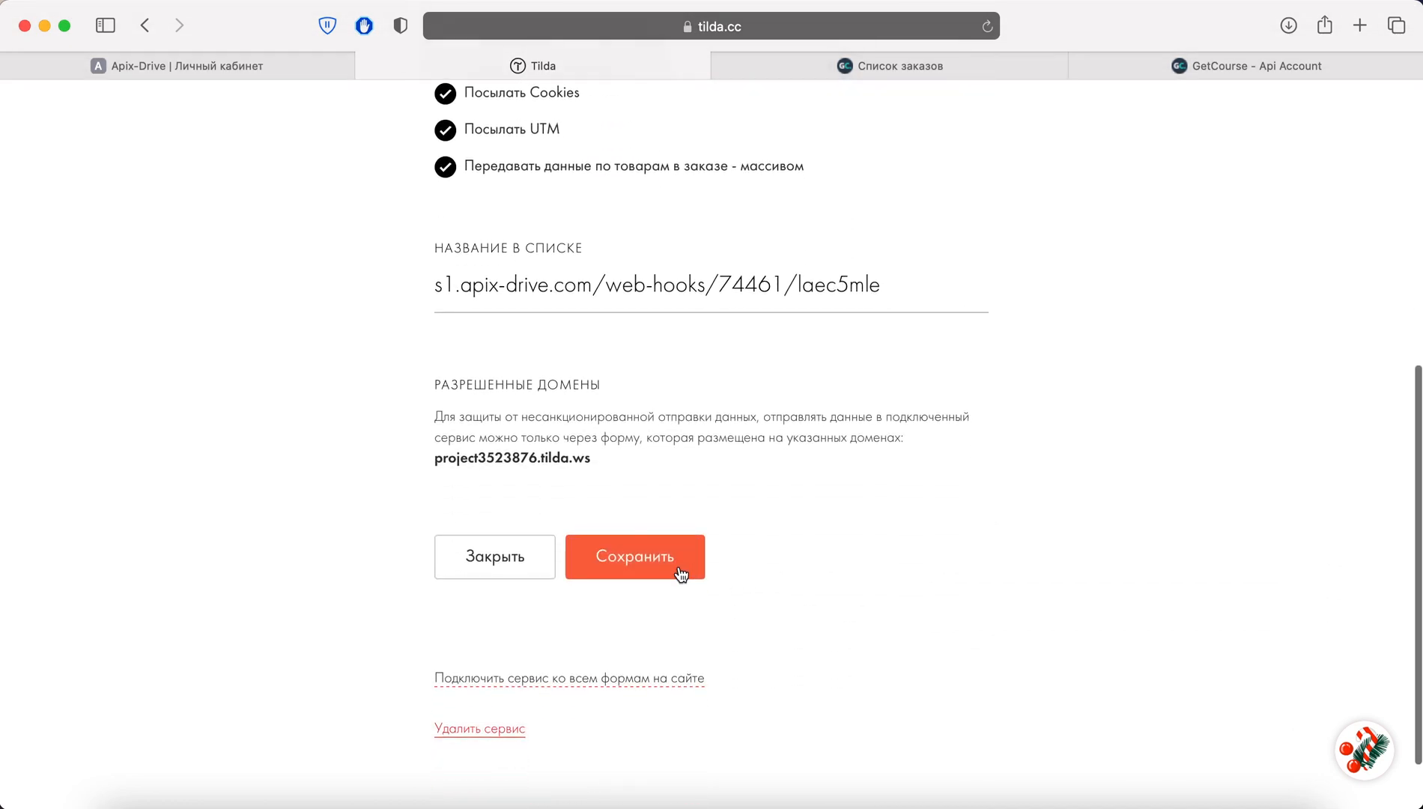
left_click(677, 560)
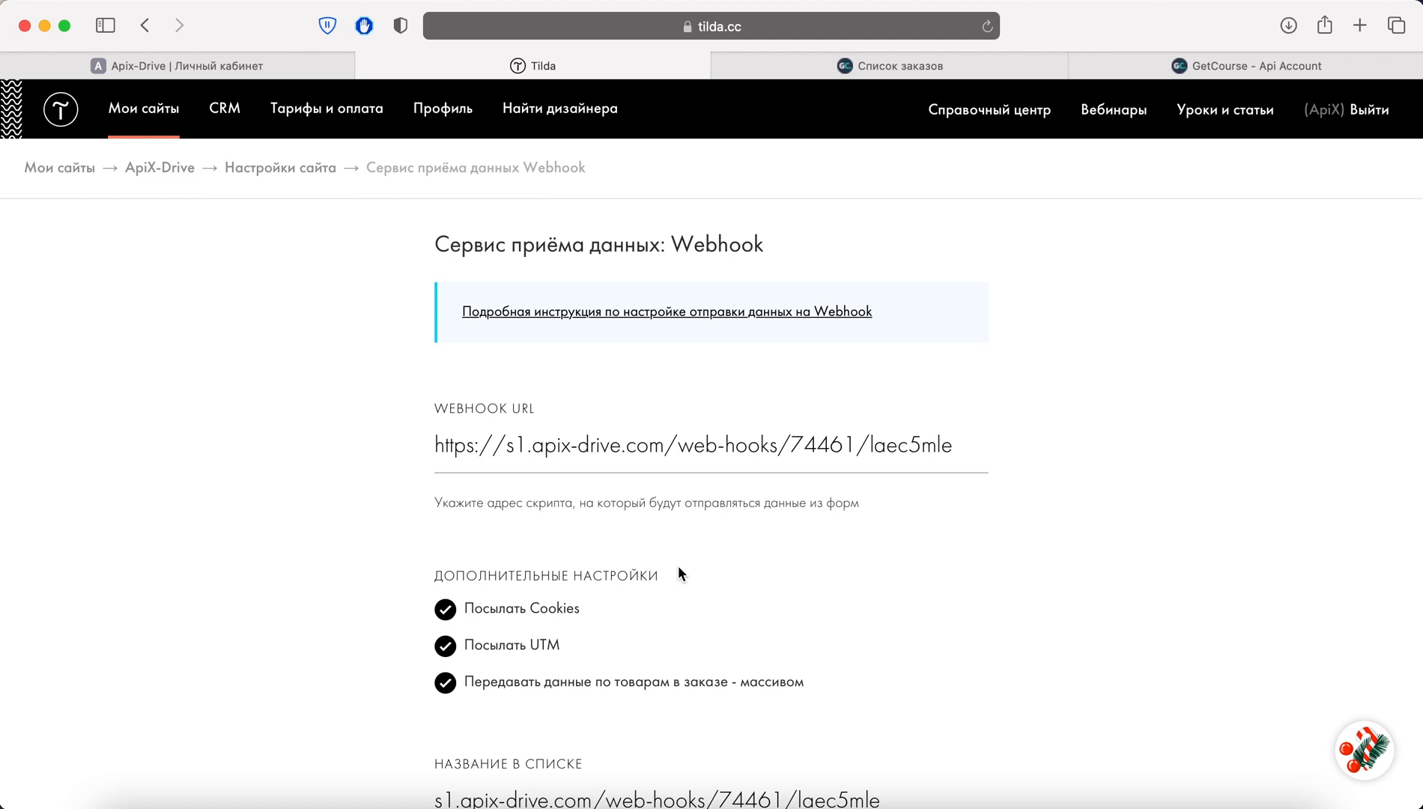
left_click(266, 174)
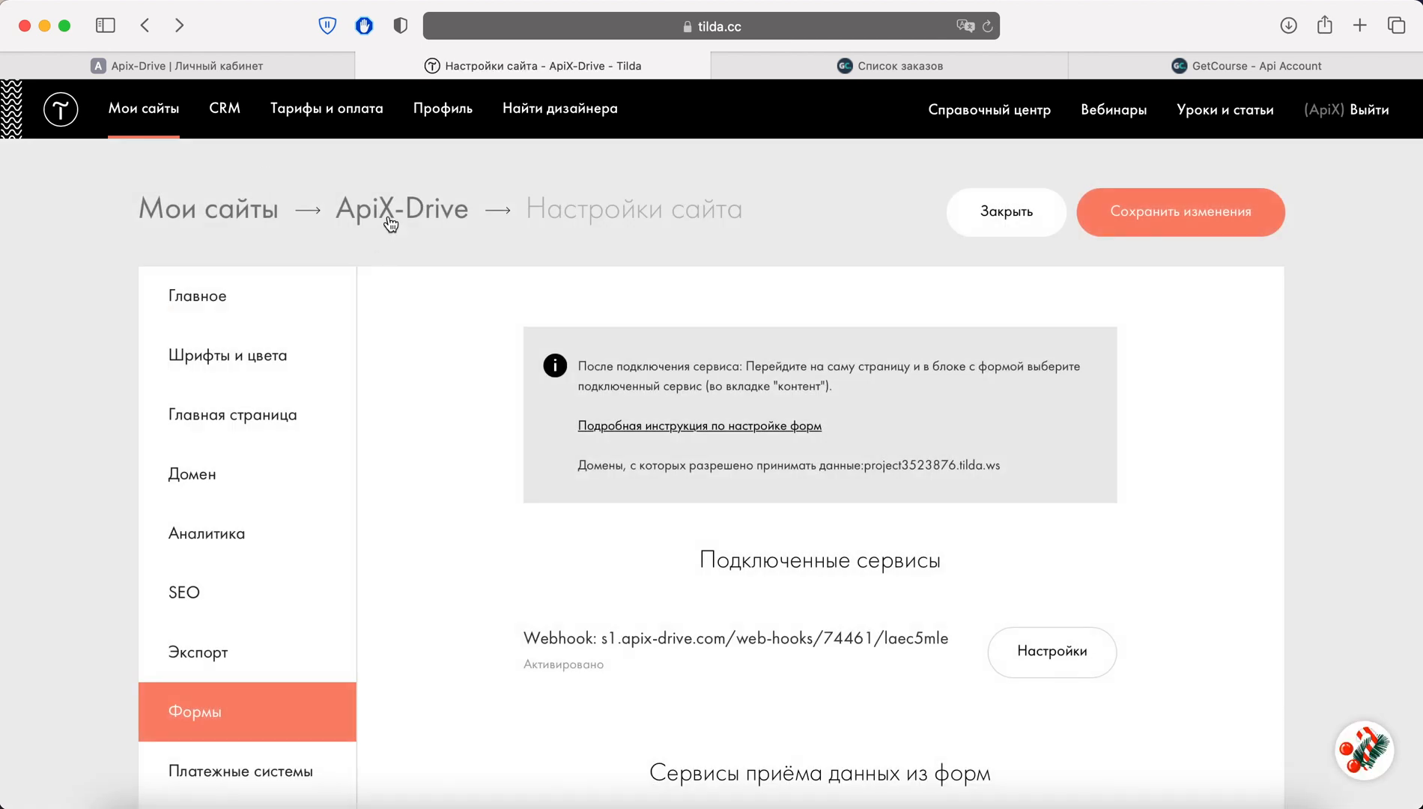
Publish all pages of the ApiX-Drive site and open the live Shetuka store home page
left_click(389, 221)
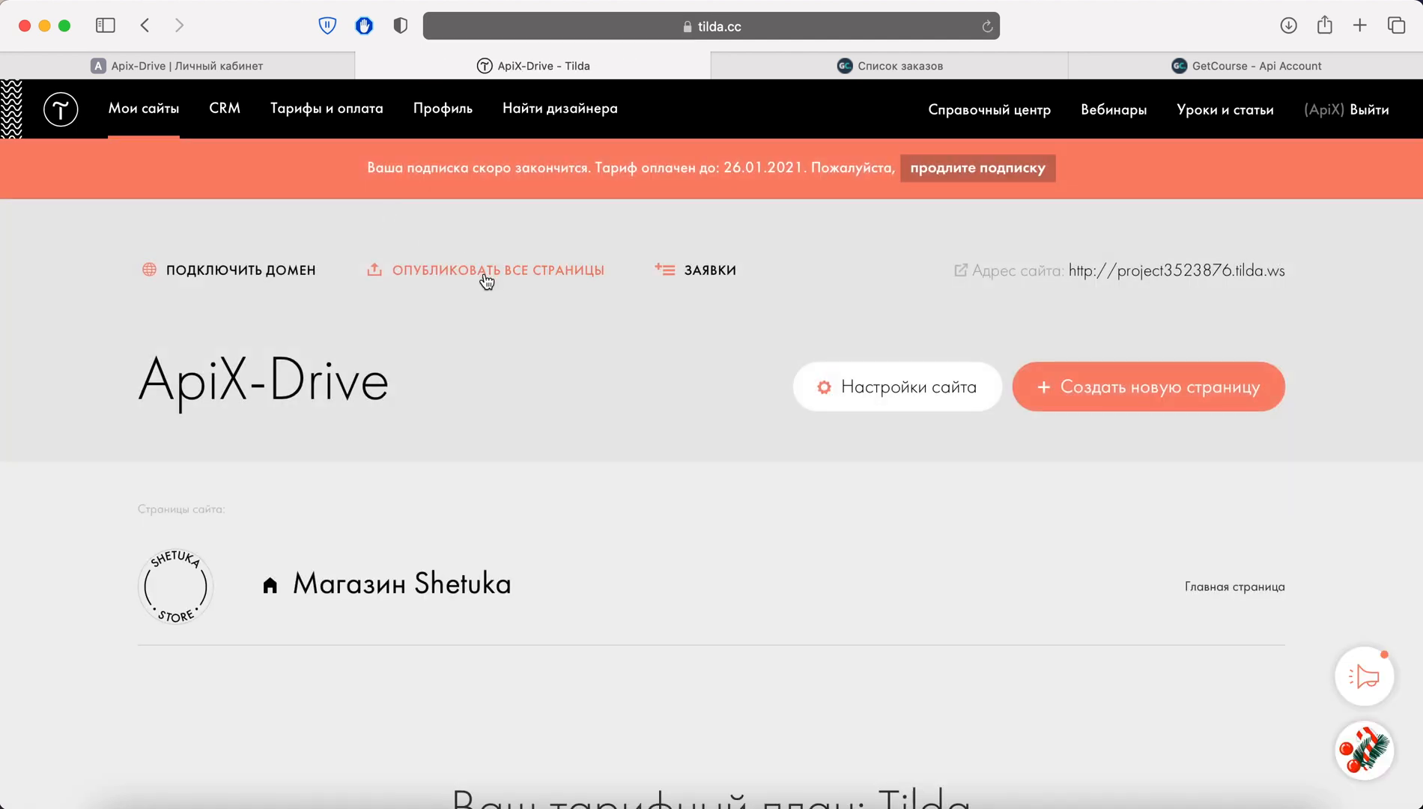
left_click(487, 271)
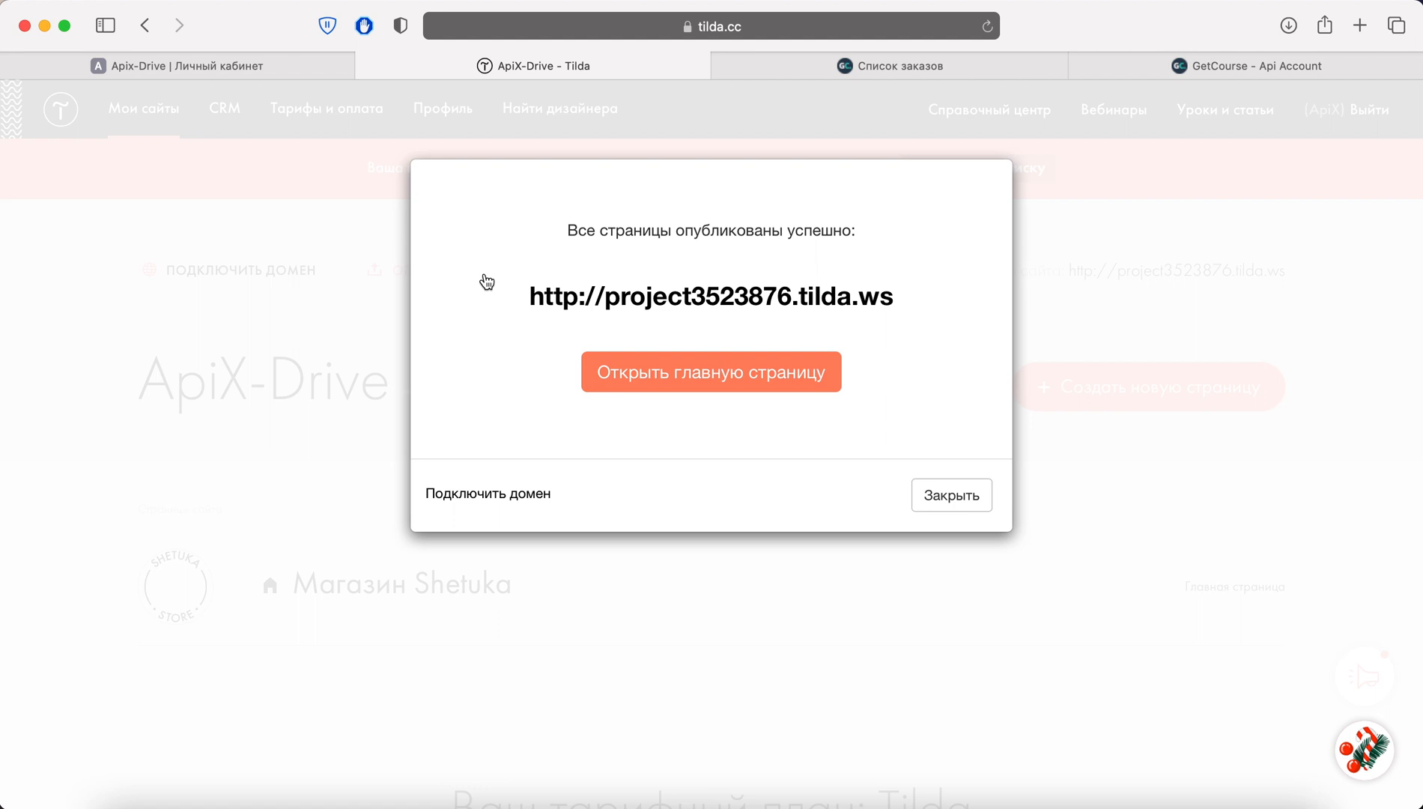
left_click(675, 370)
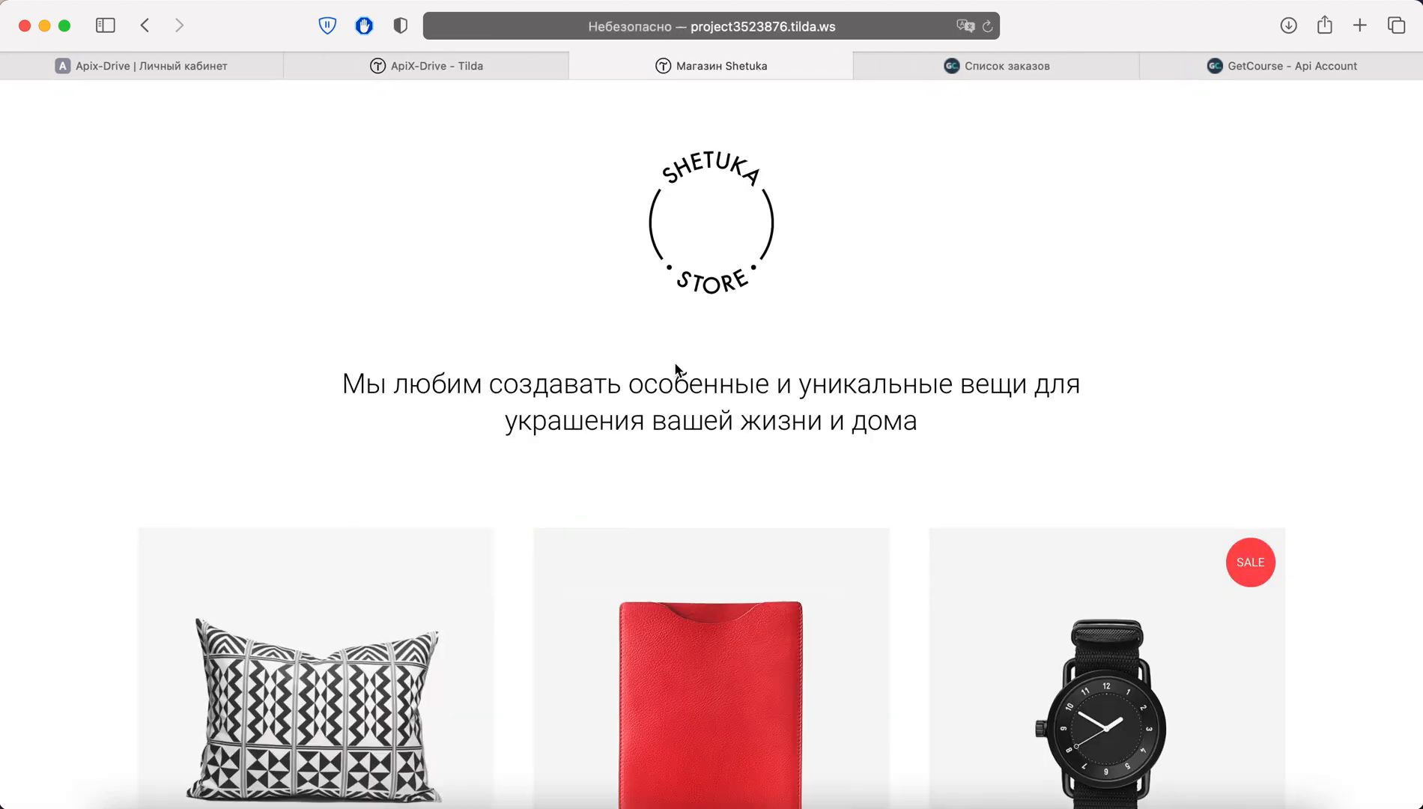
scroll(676, 370, "down", 3)
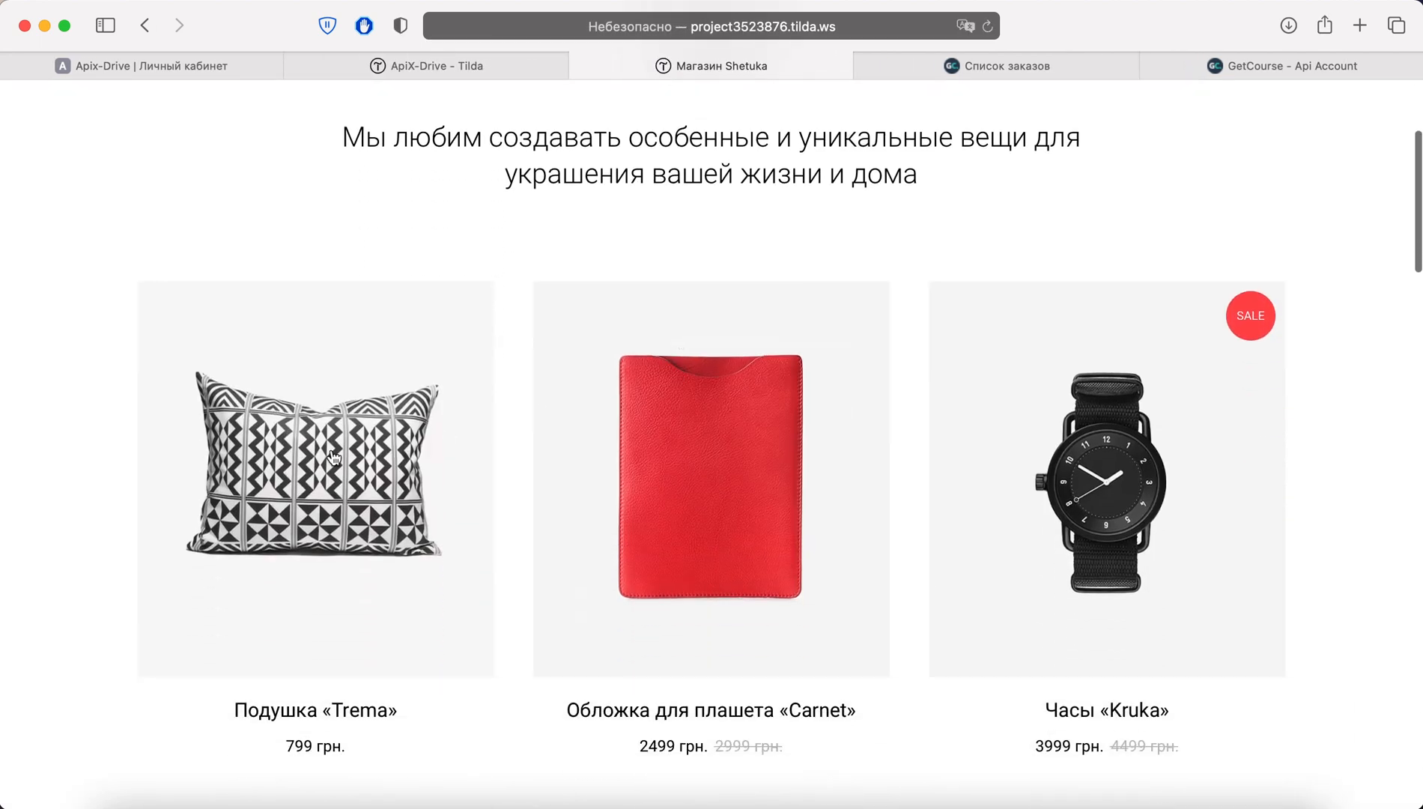
Add the Trema pillow to the order and raise the quantity to 4
left_click(332, 450)
left_click(776, 314)
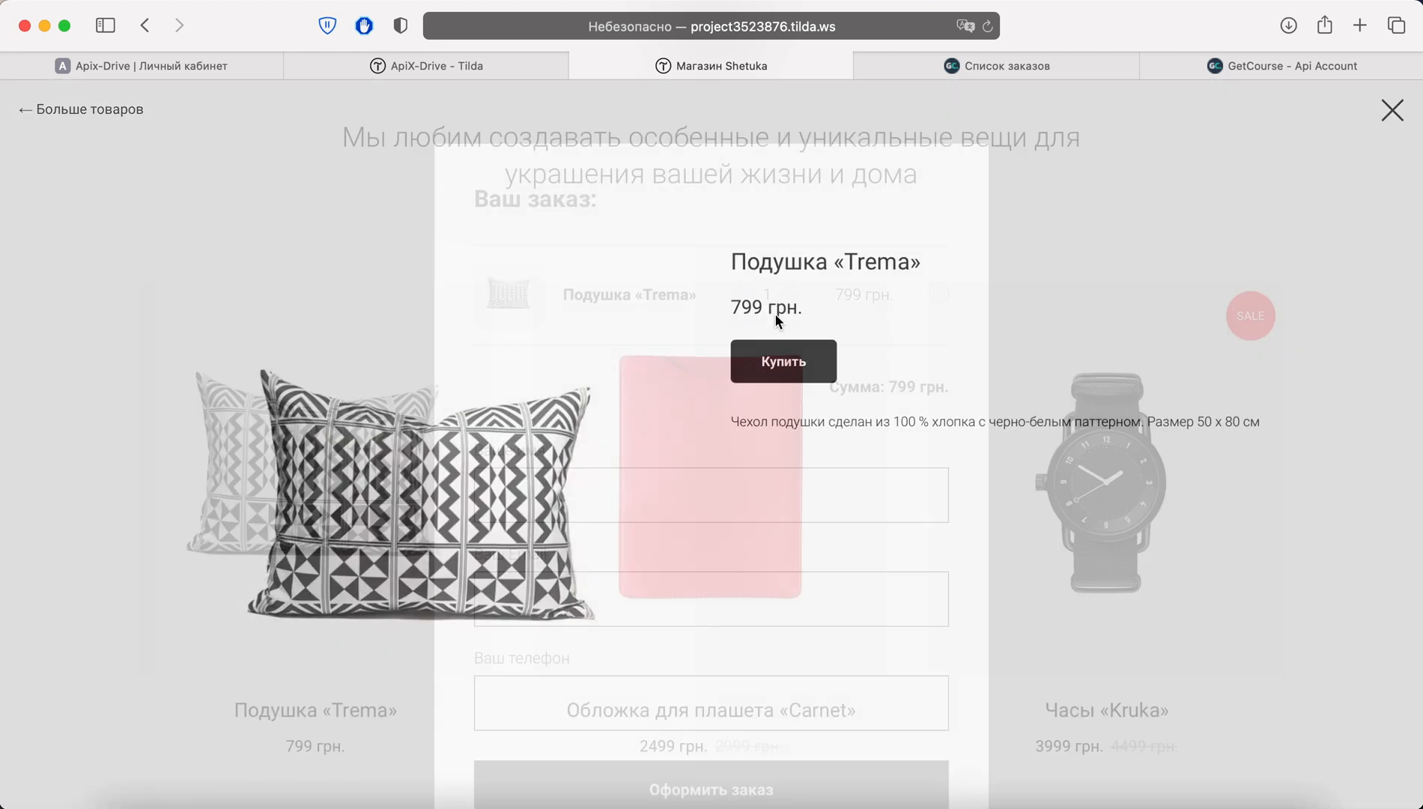
left_click(791, 293)
left_click(791, 294)
left_click(791, 294)
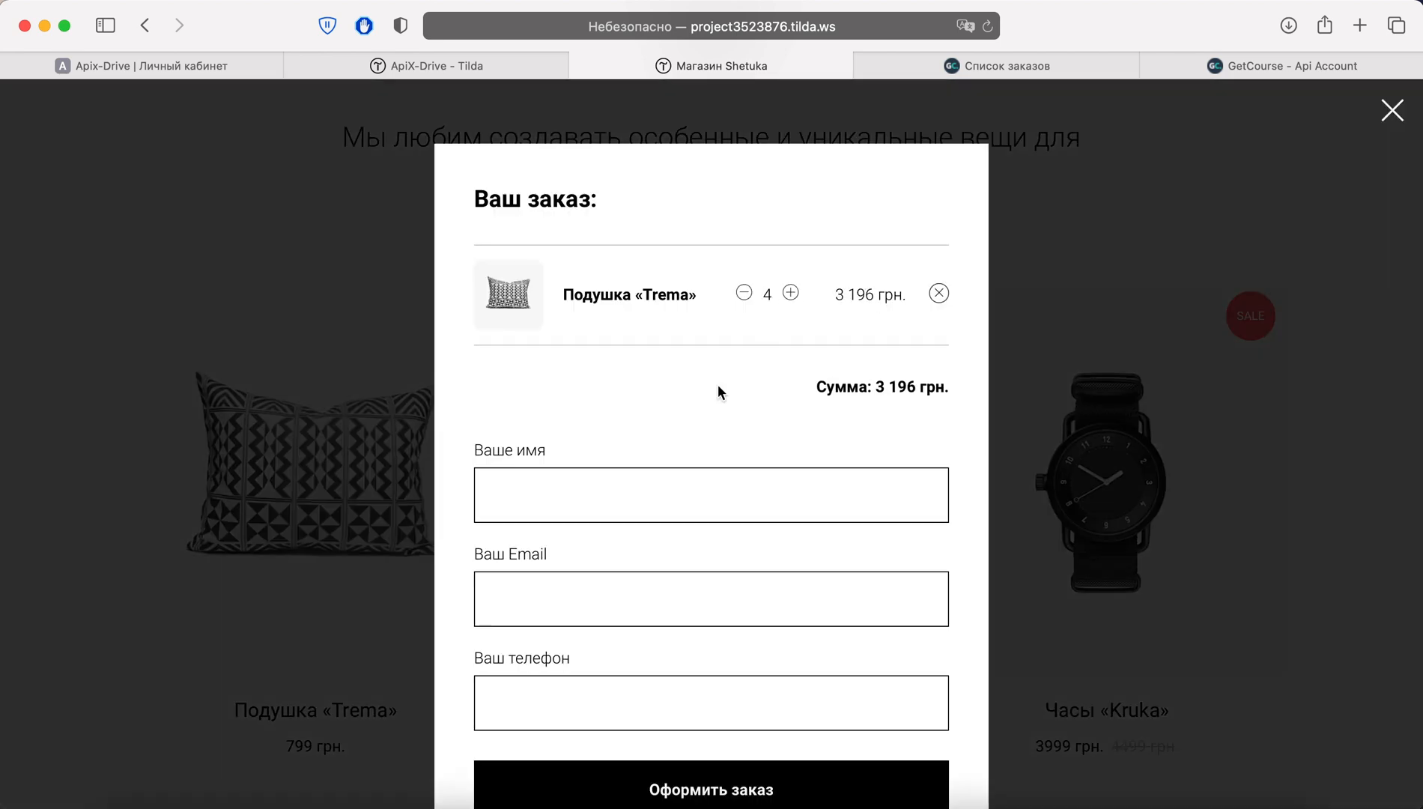
Fill in the customer's name, e-mail and phone, and submit the order
left_click(607, 482)
type("ApiXDrive")
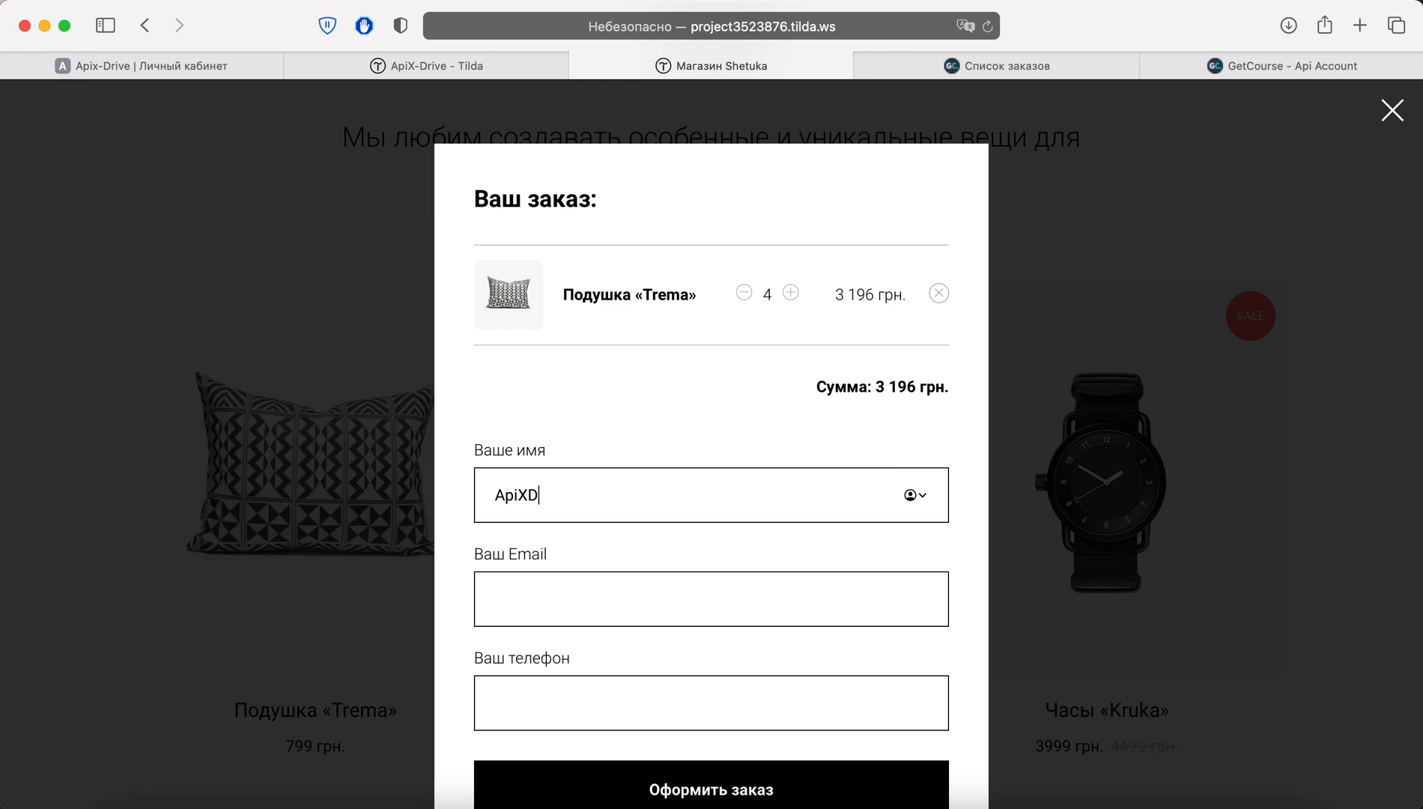
key("Tab")
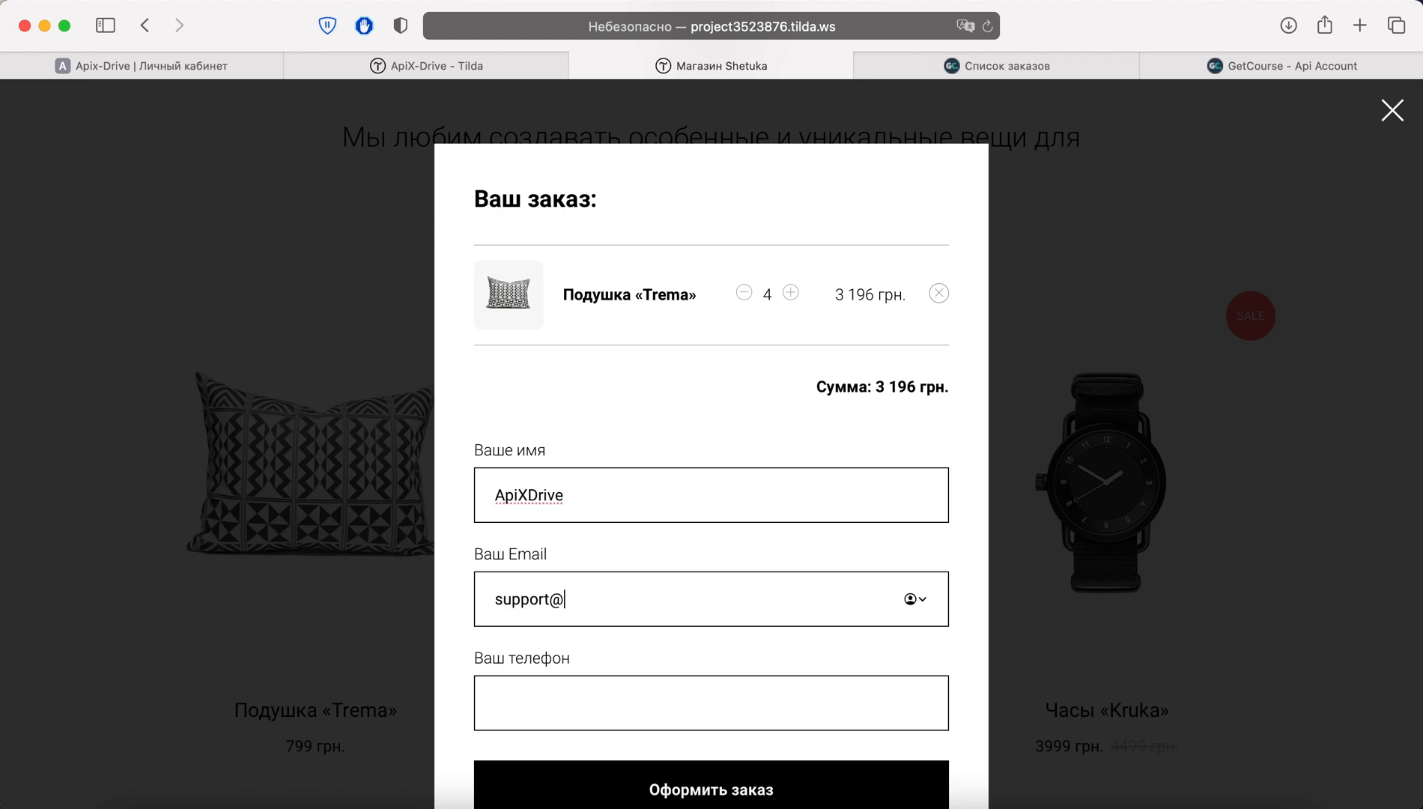
key("Tab")
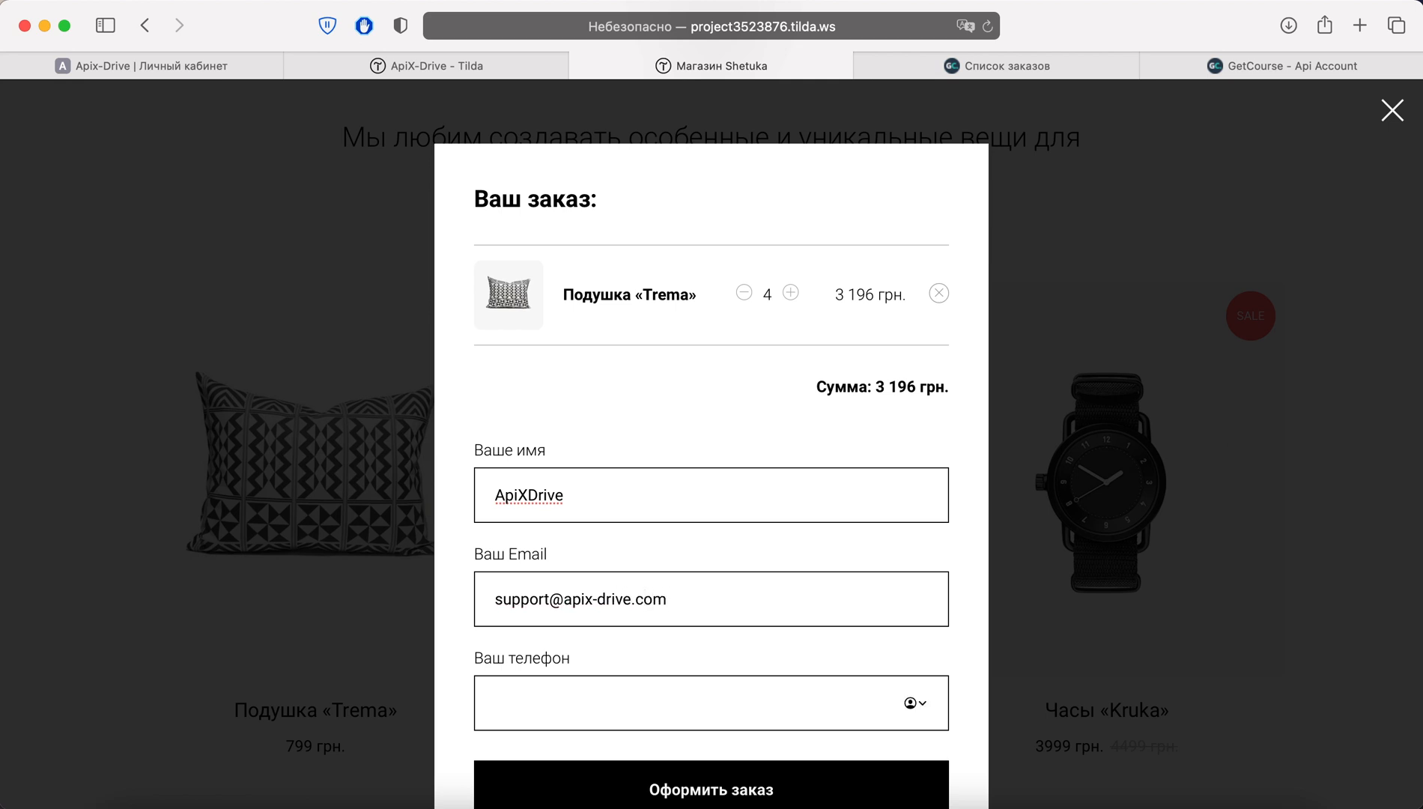
type("+380670000000")
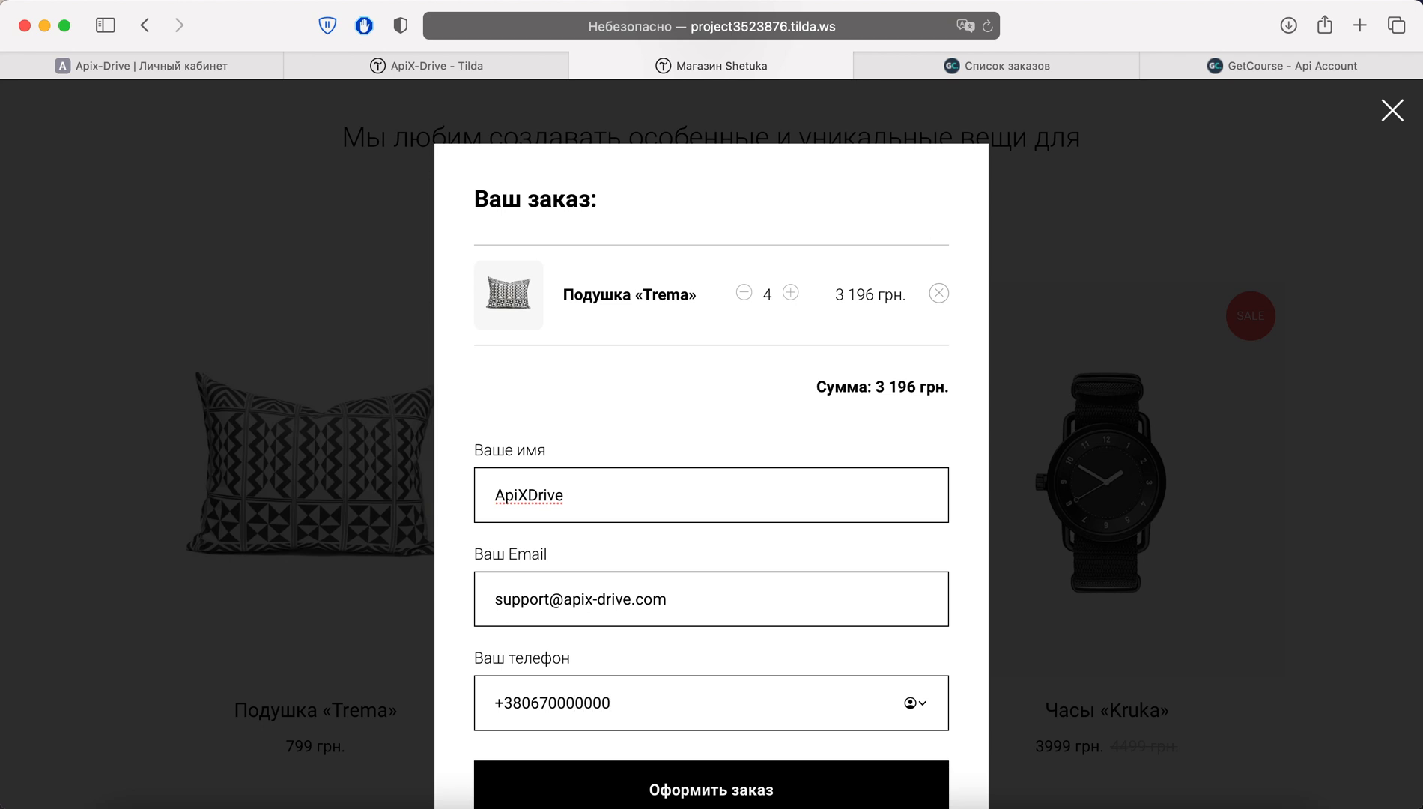
scroll(604, 483, "down", 2)
left_click(709, 708)
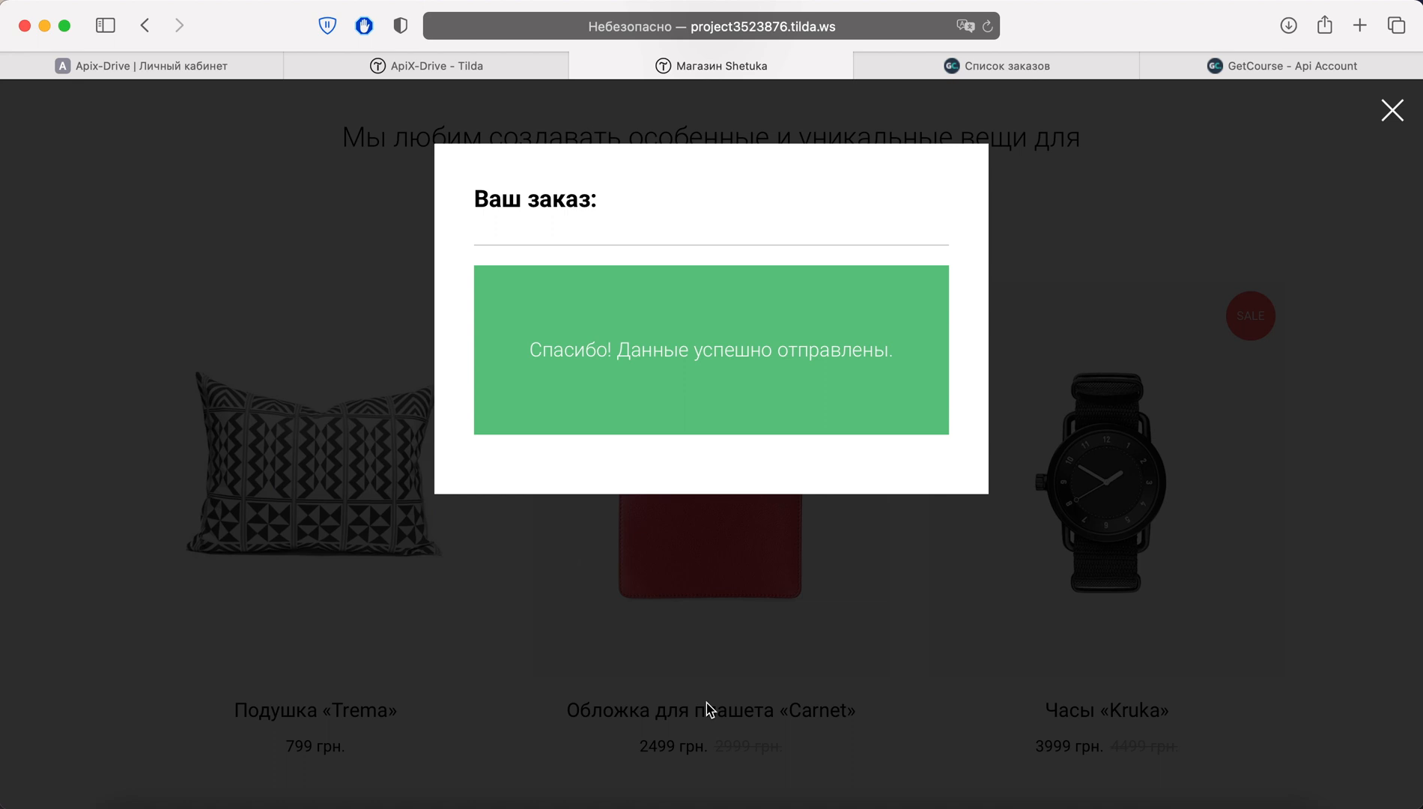
In ApiX-Drive, pass the settings and filter steps, review the Tilda test order data, and finish the source
left_click(187, 74)
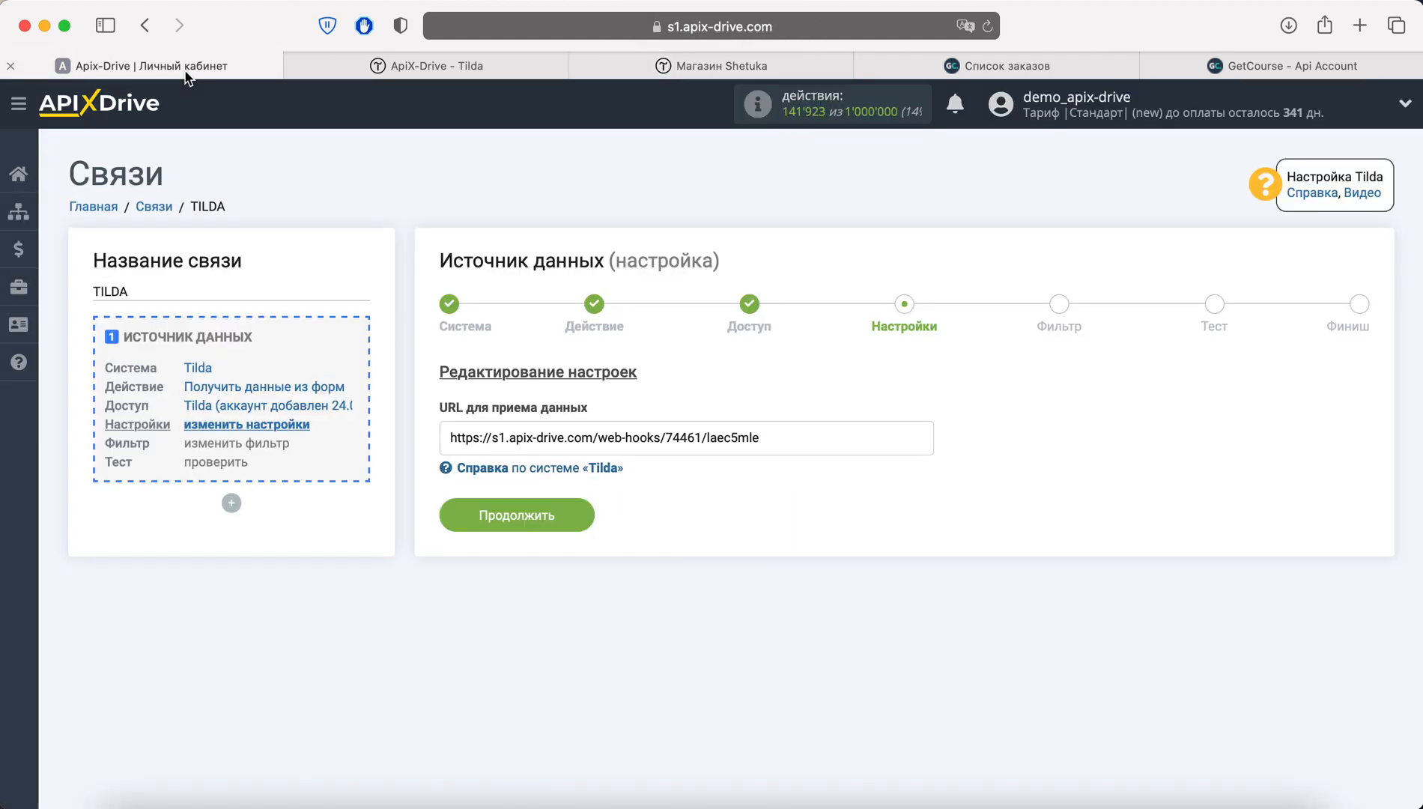
left_click(572, 510)
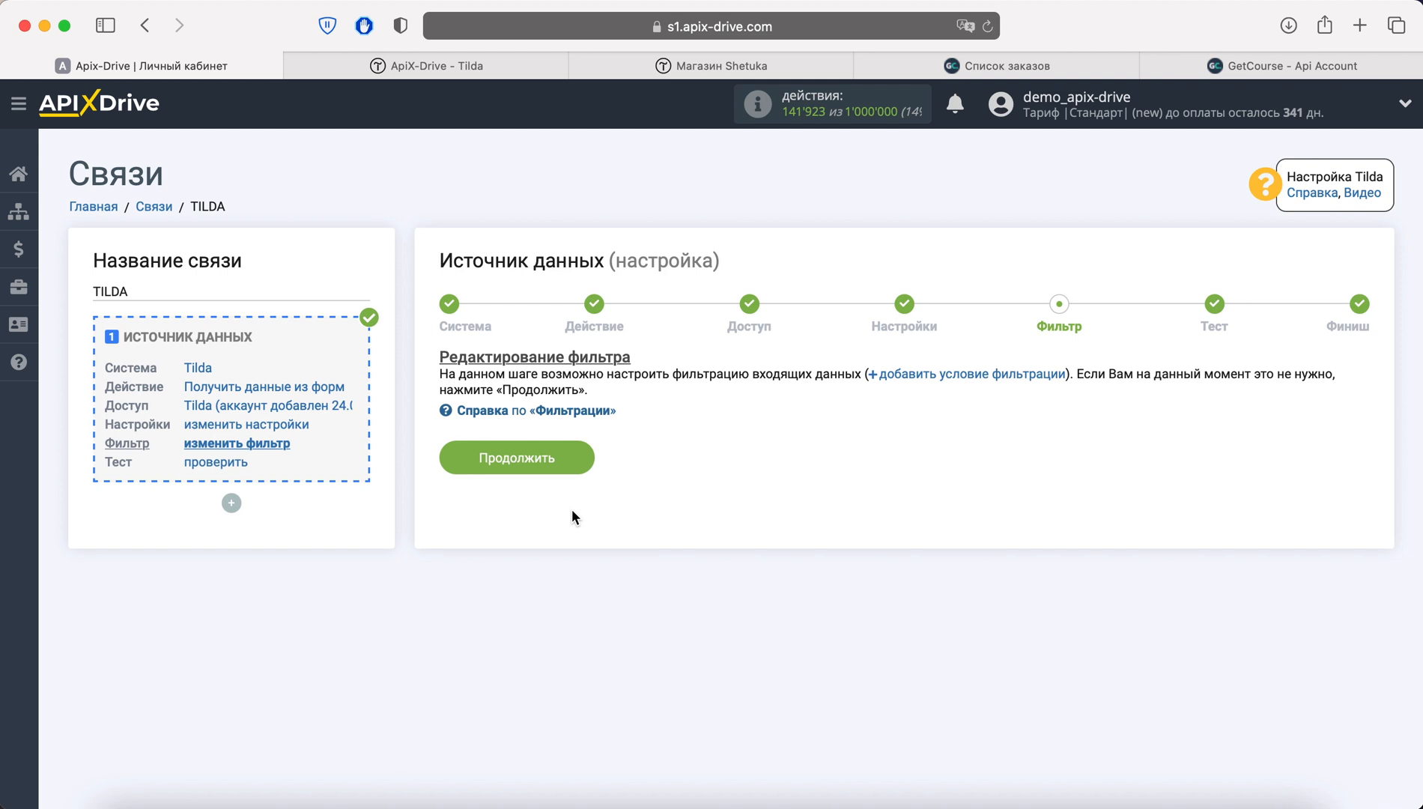
left_click(569, 457)
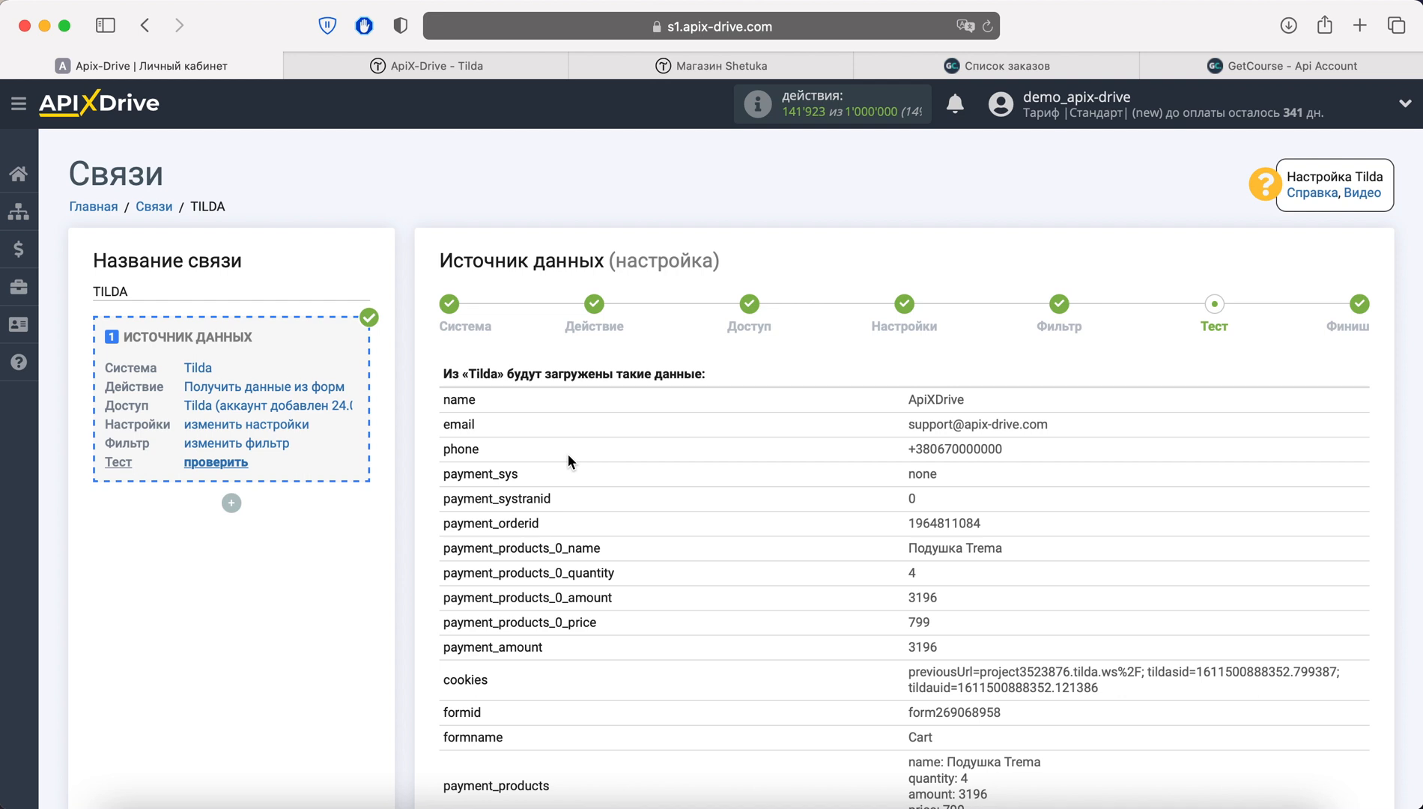
scroll(568, 454, "down", 5)
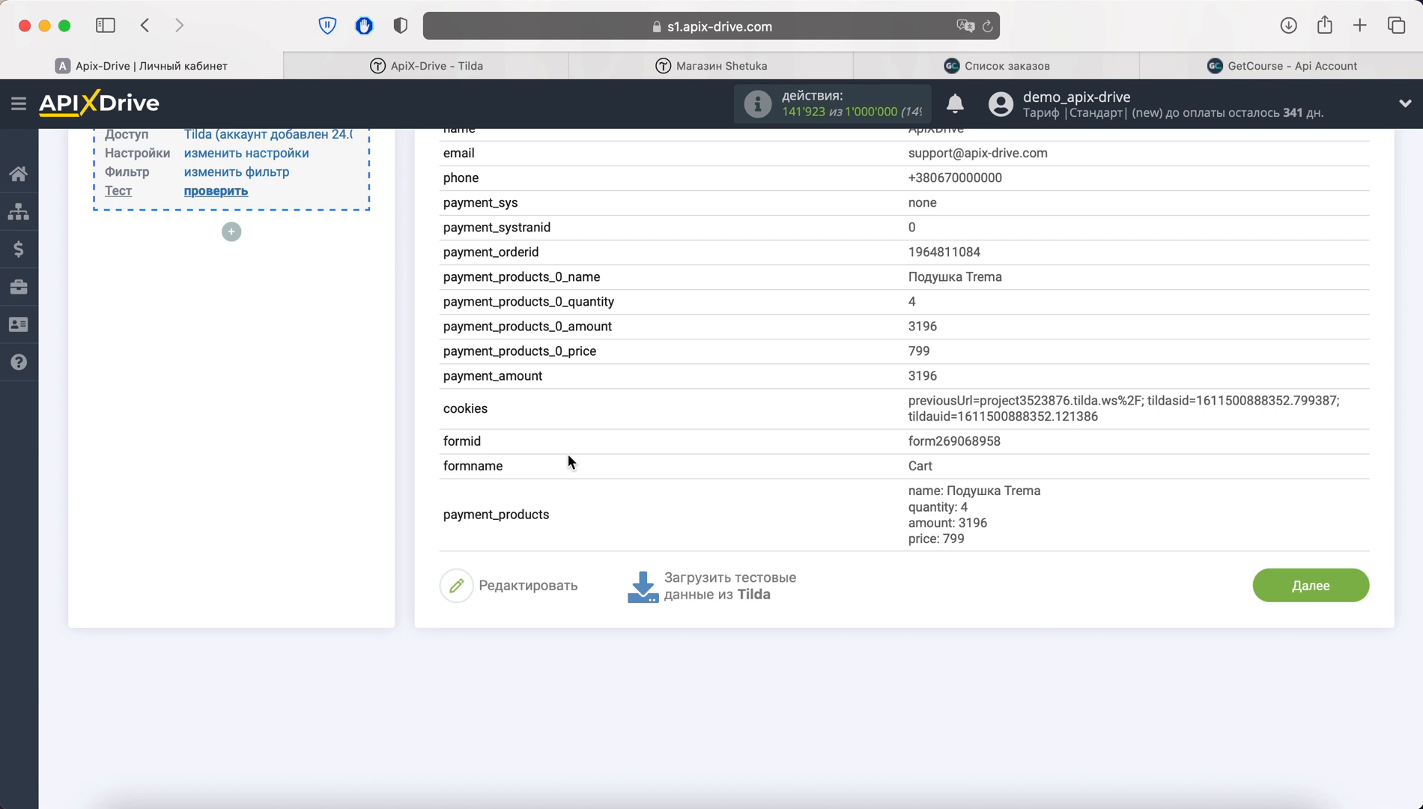
left_click(1269, 576)
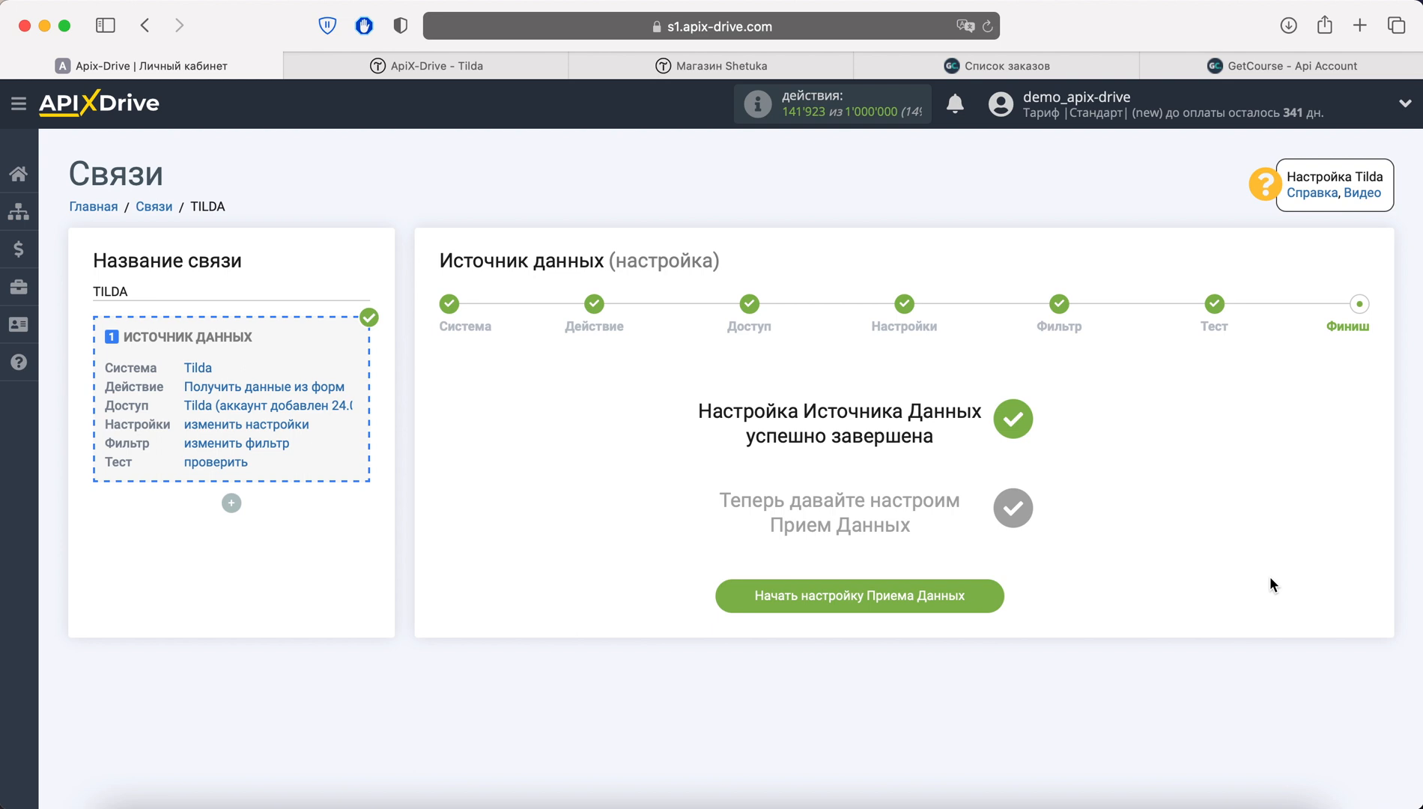
Choose GetCourse (прием) as the receiving system
left_click(992, 595)
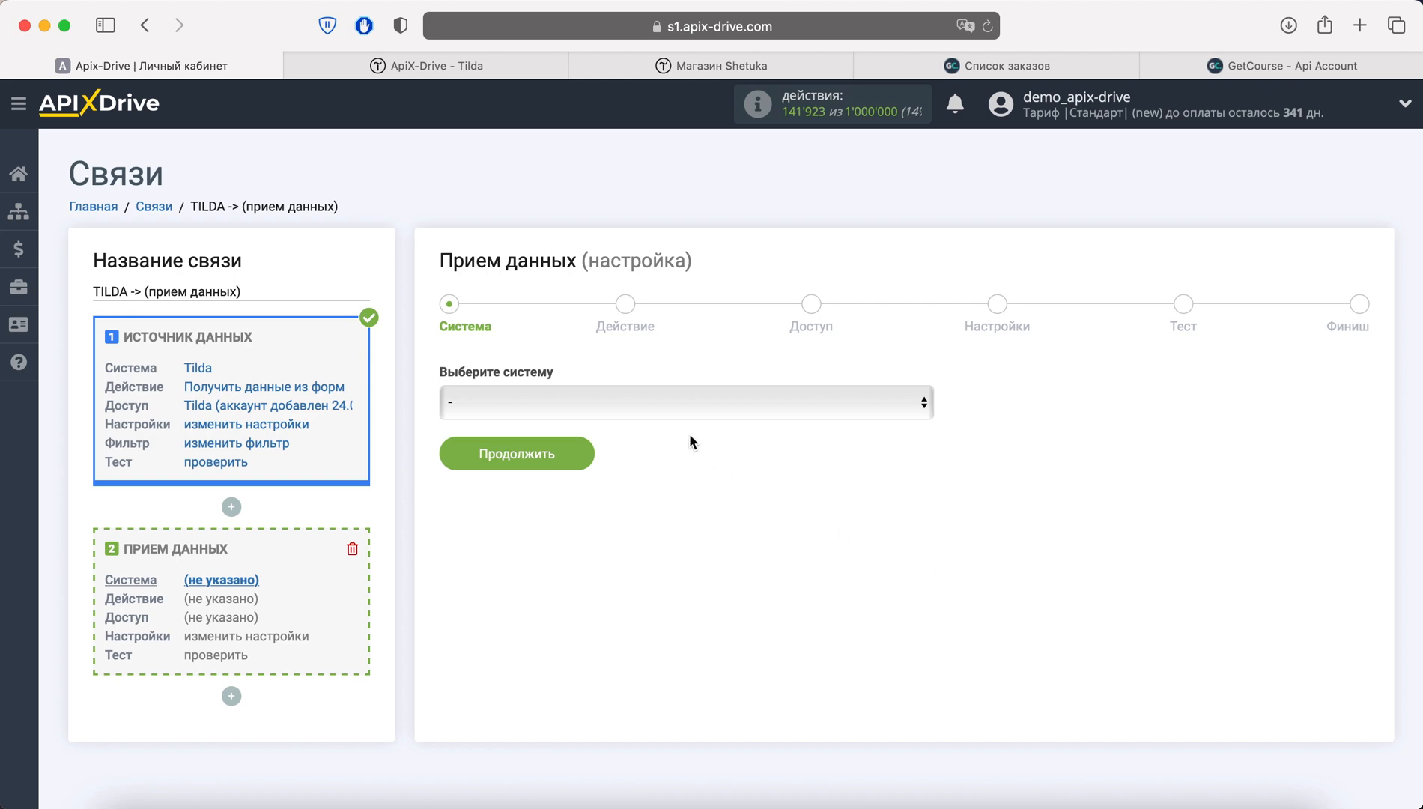
left_click(667, 408)
scroll(663, 499, "down", 5)
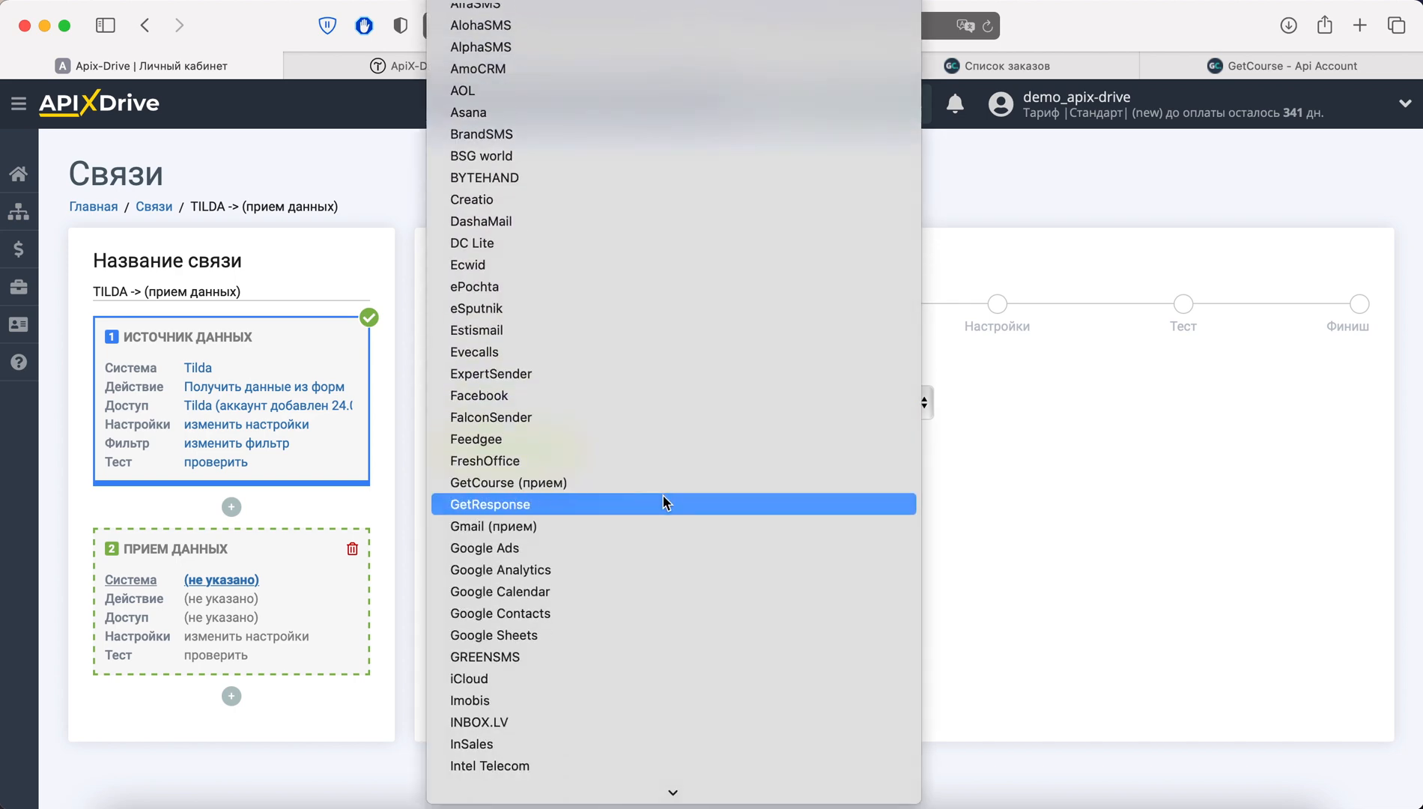
left_click(615, 484)
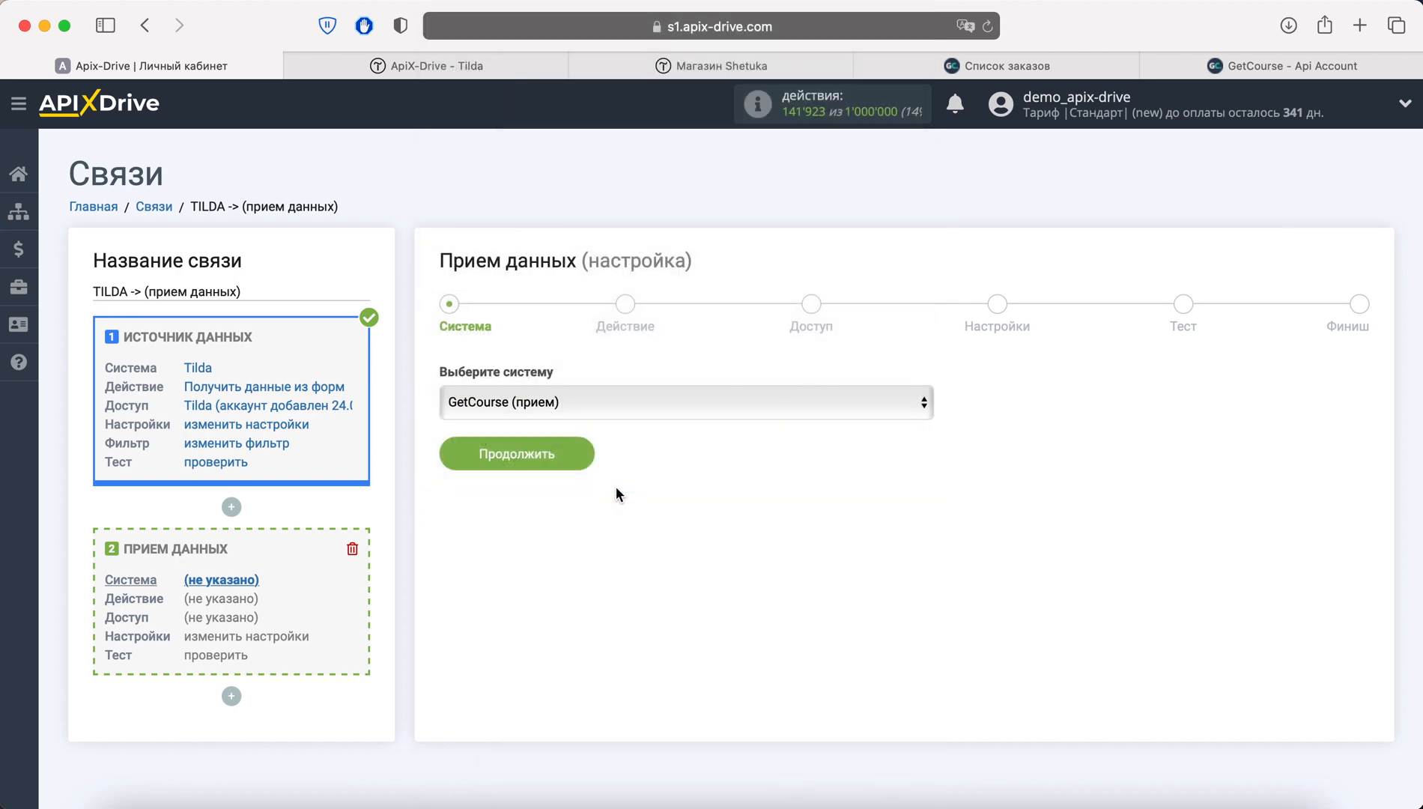
left_click(574, 458)
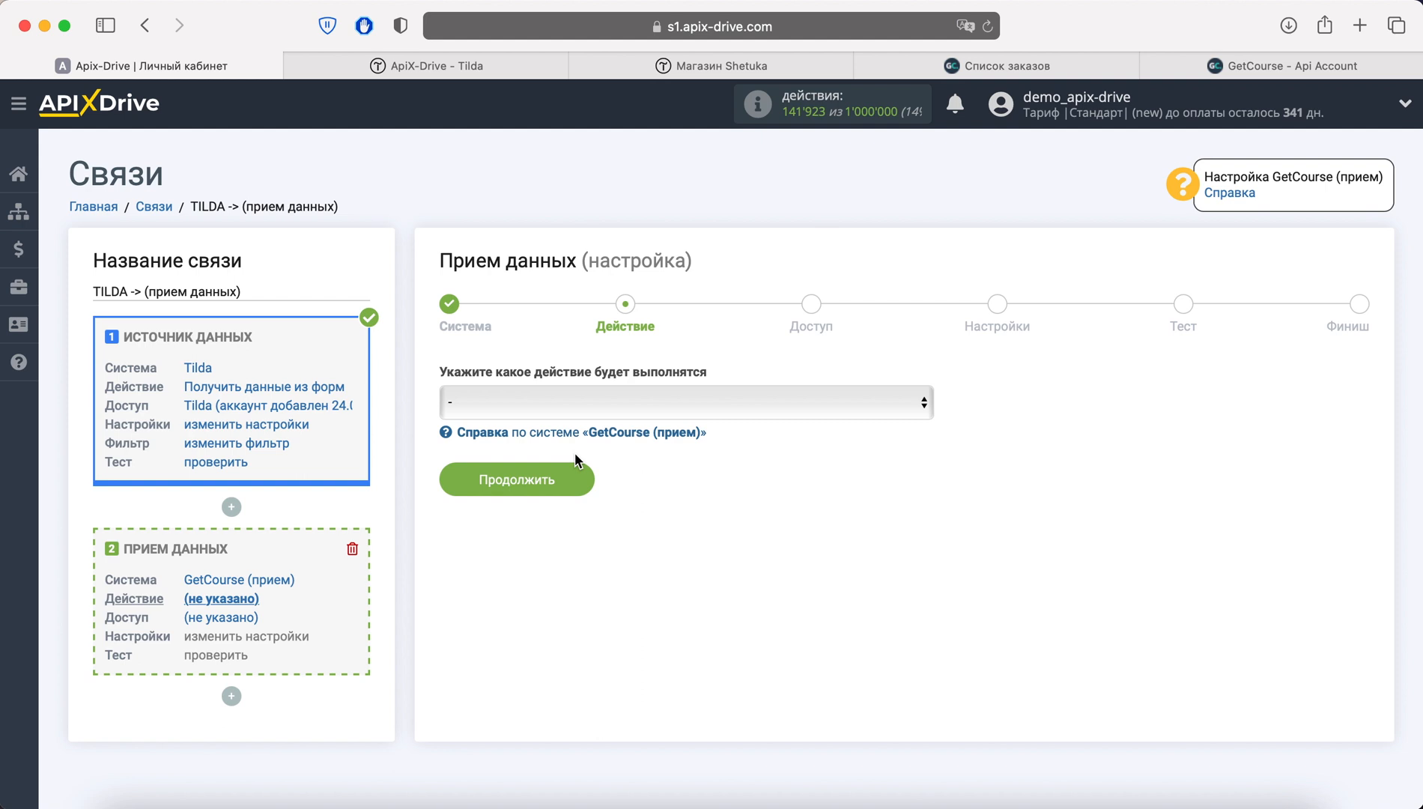
Set the GetCourse action to 'Отправка сделок' and start connecting a new GetCourse account
left_click(586, 403)
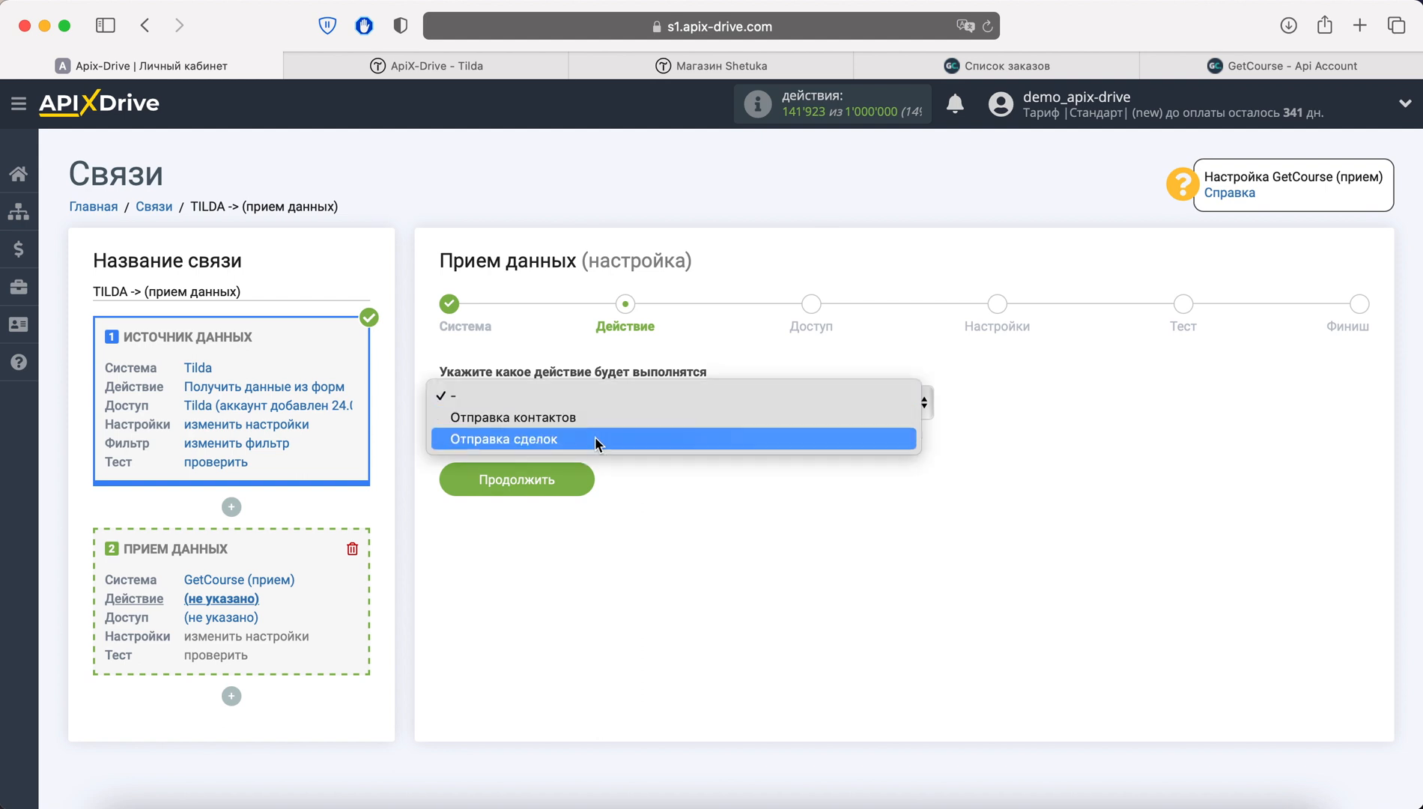
left_click(595, 436)
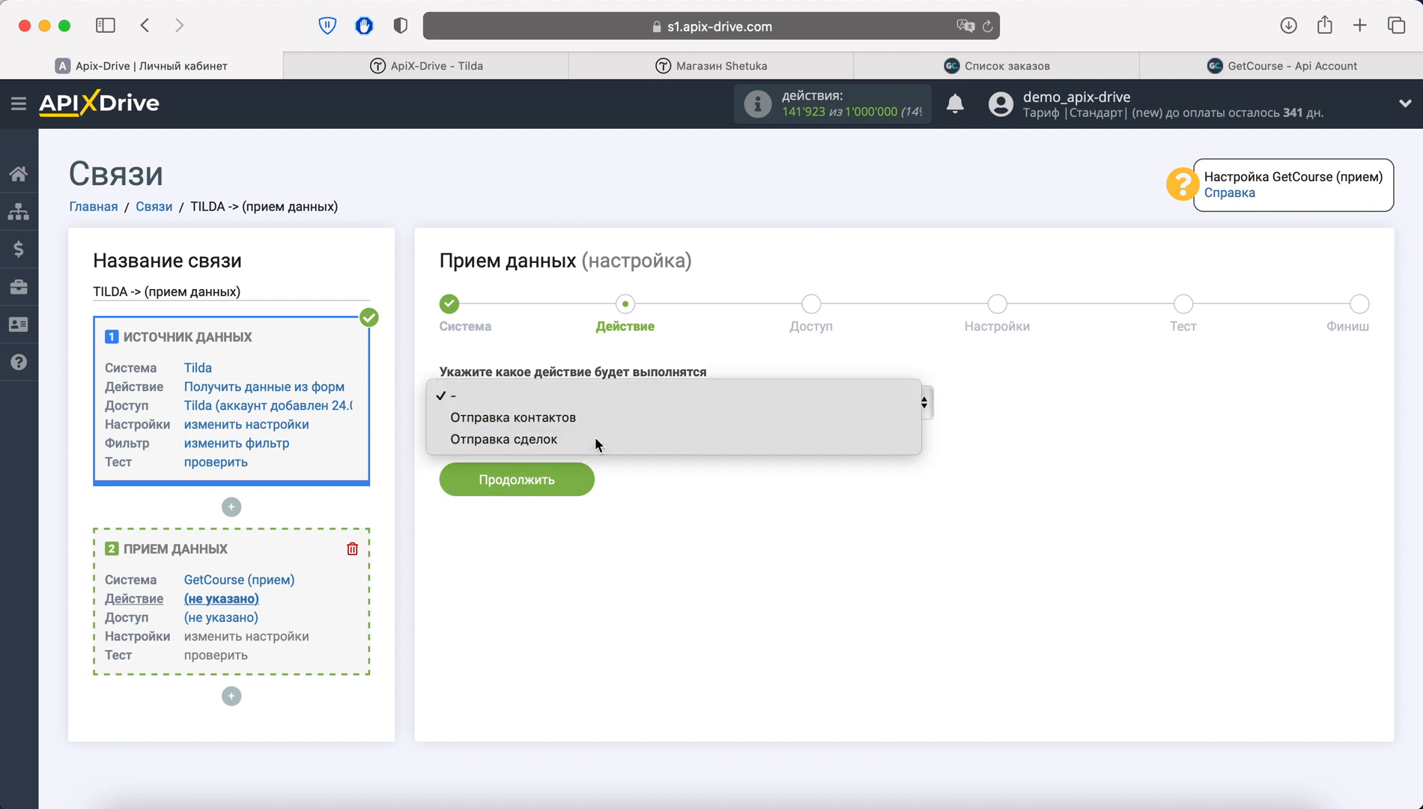
left_click(570, 477)
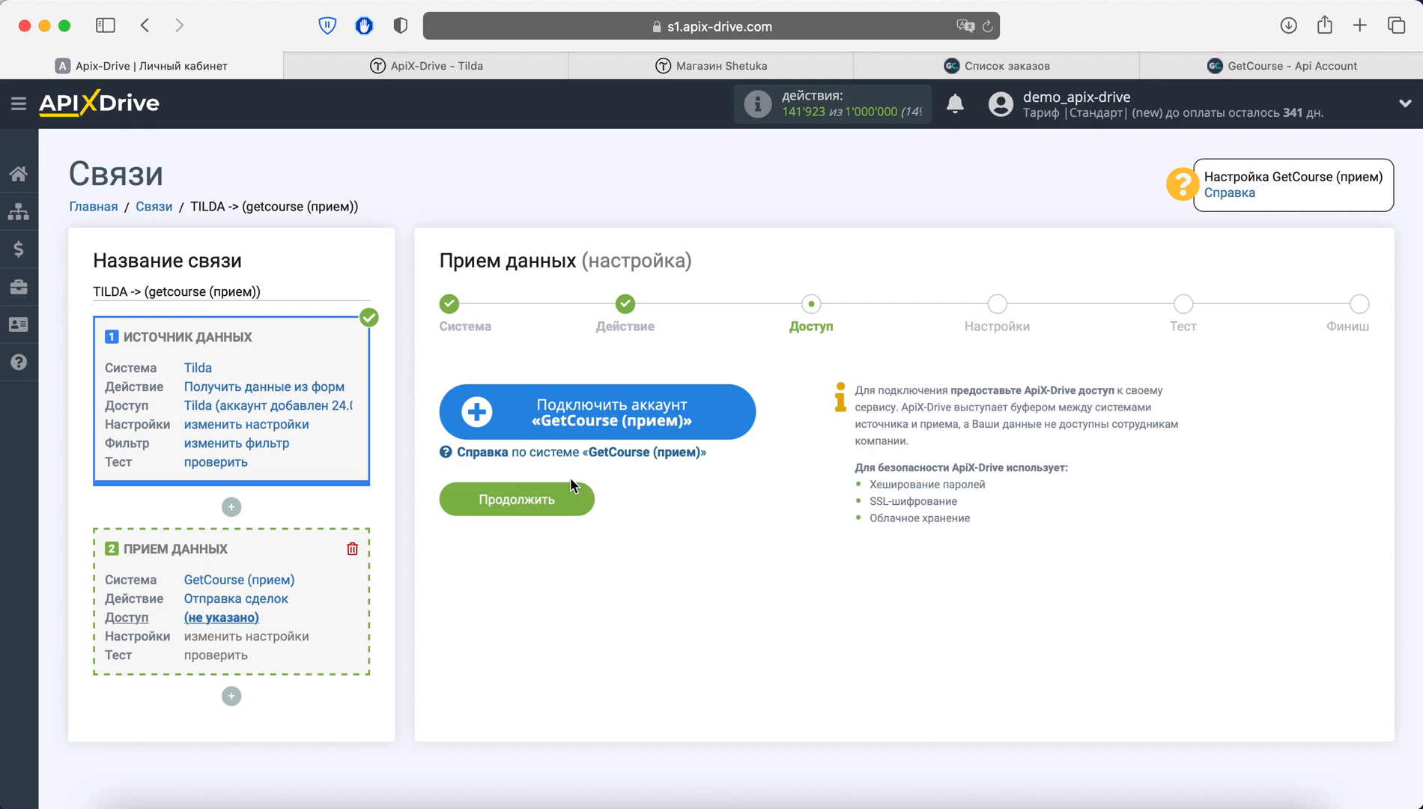
left_click(533, 421)
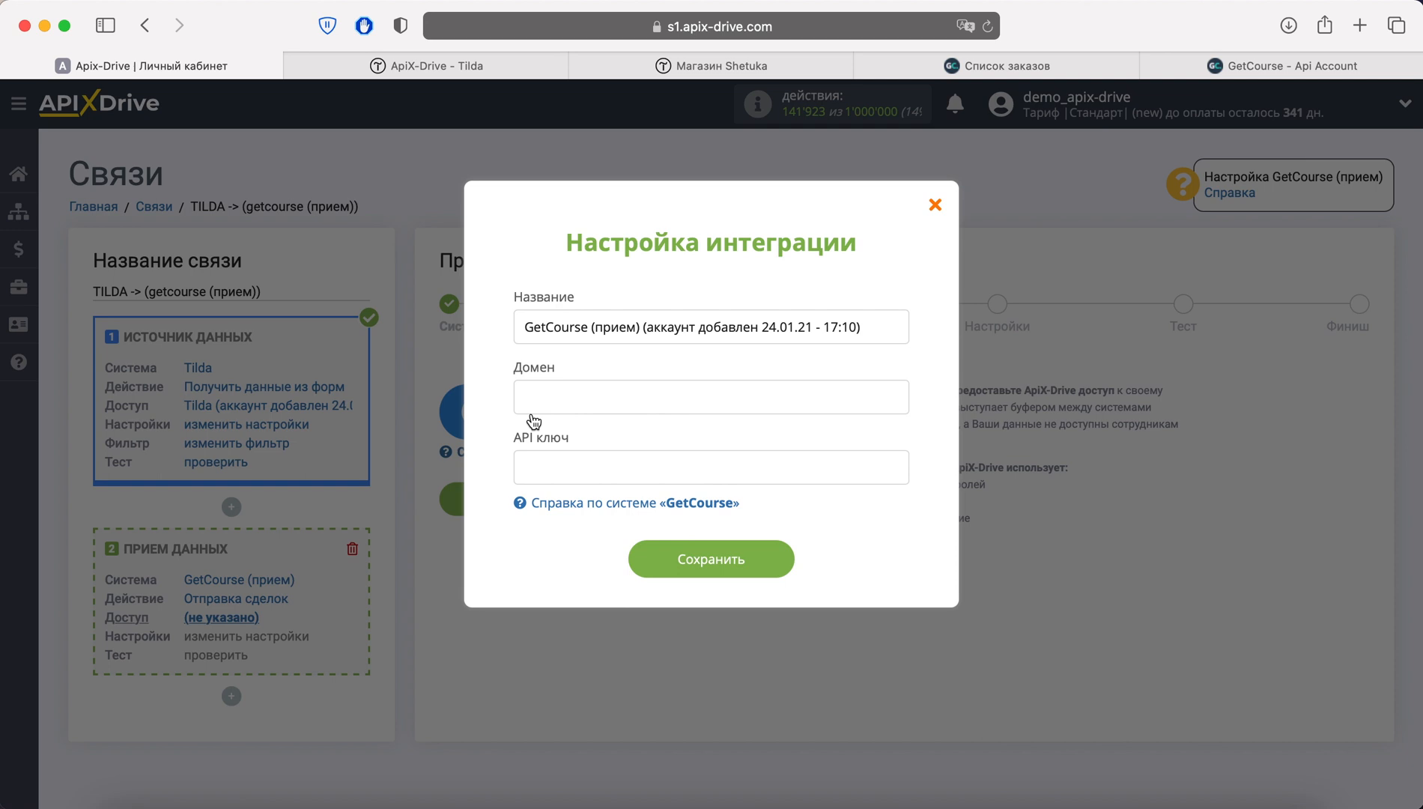
left_click(1017, 69)
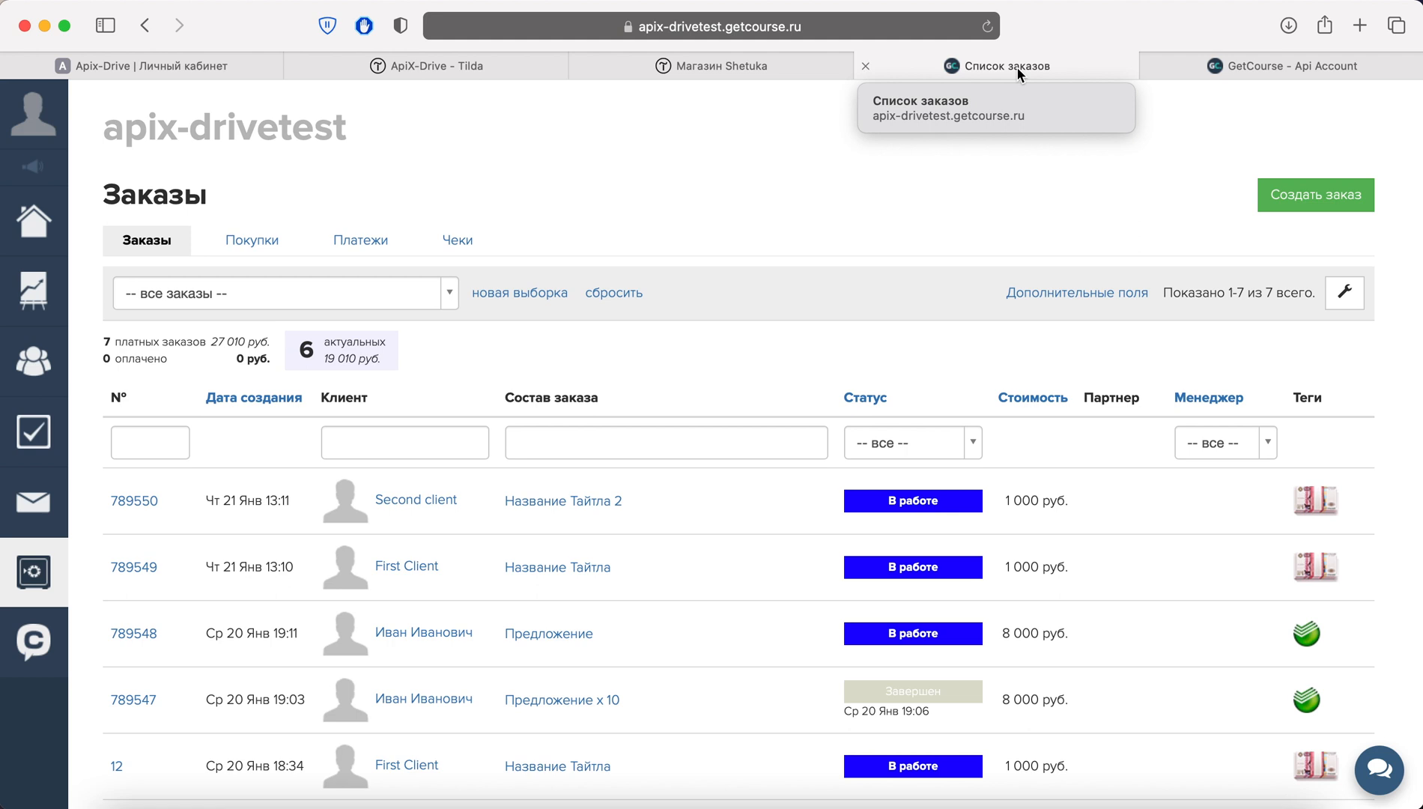
Copy the domain apix-drivetest.getcourse.ru from the GetCourse address into ApiX-Drive's Домен field
left_click(866, 32)
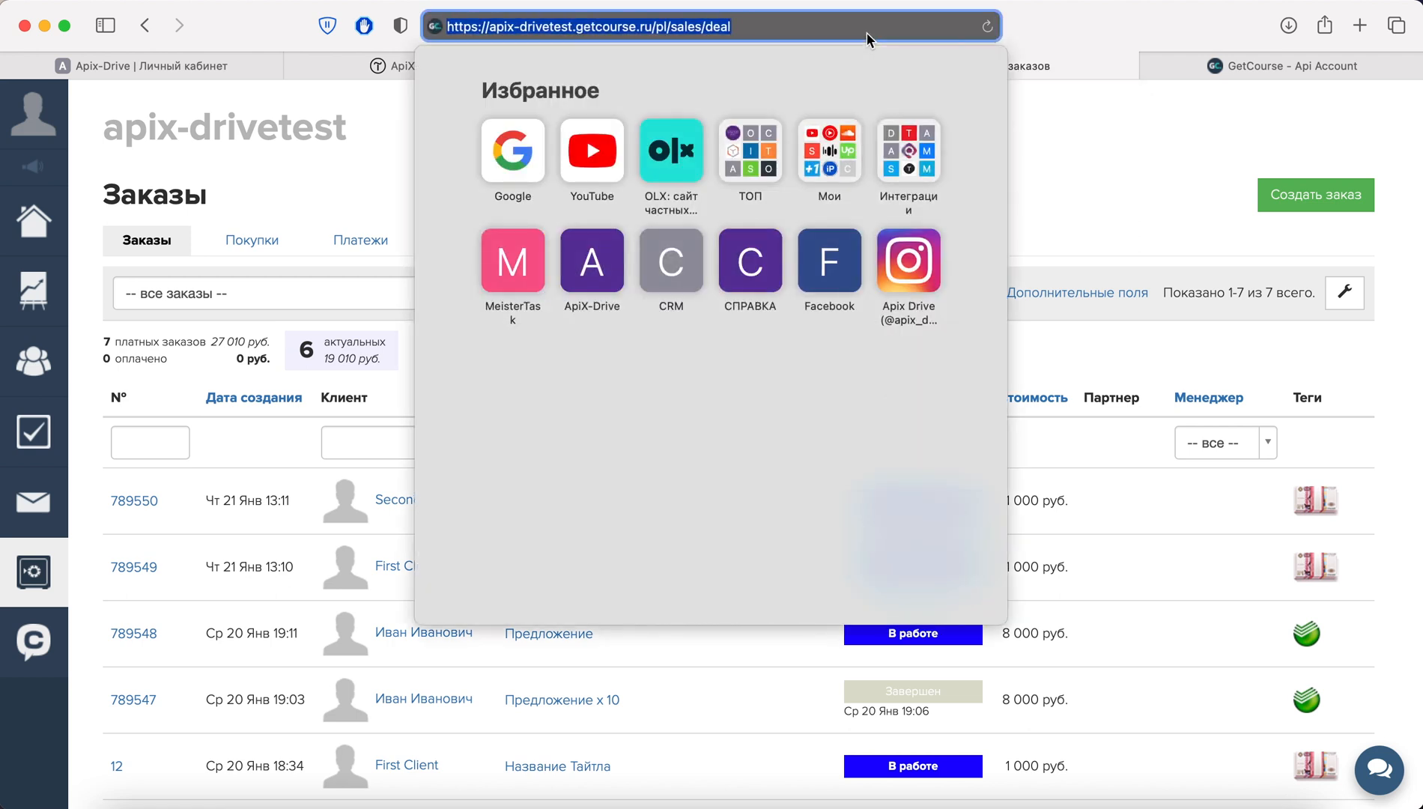
left_click(652, 26)
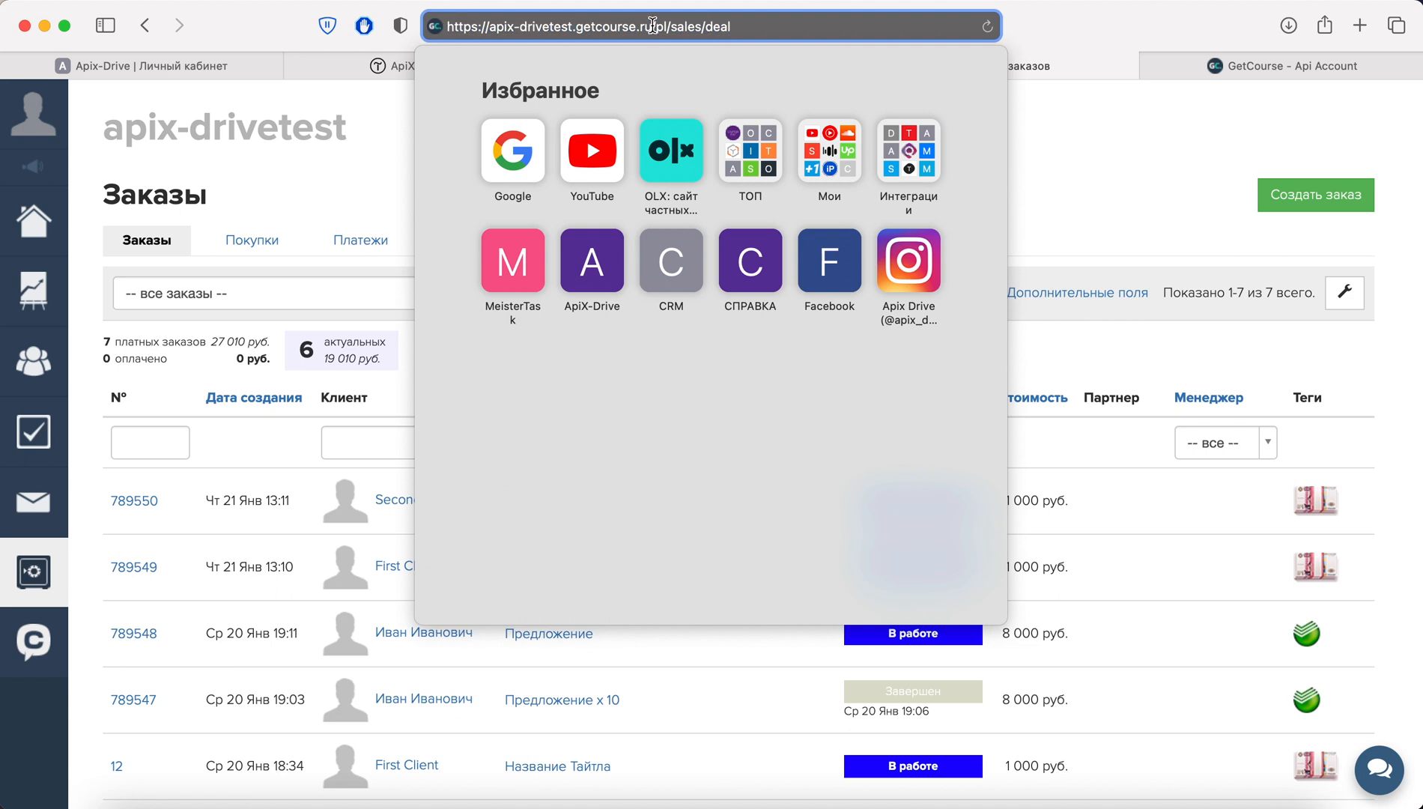
left_click_drag(652, 26, 487, 26)
right_click(525, 25)
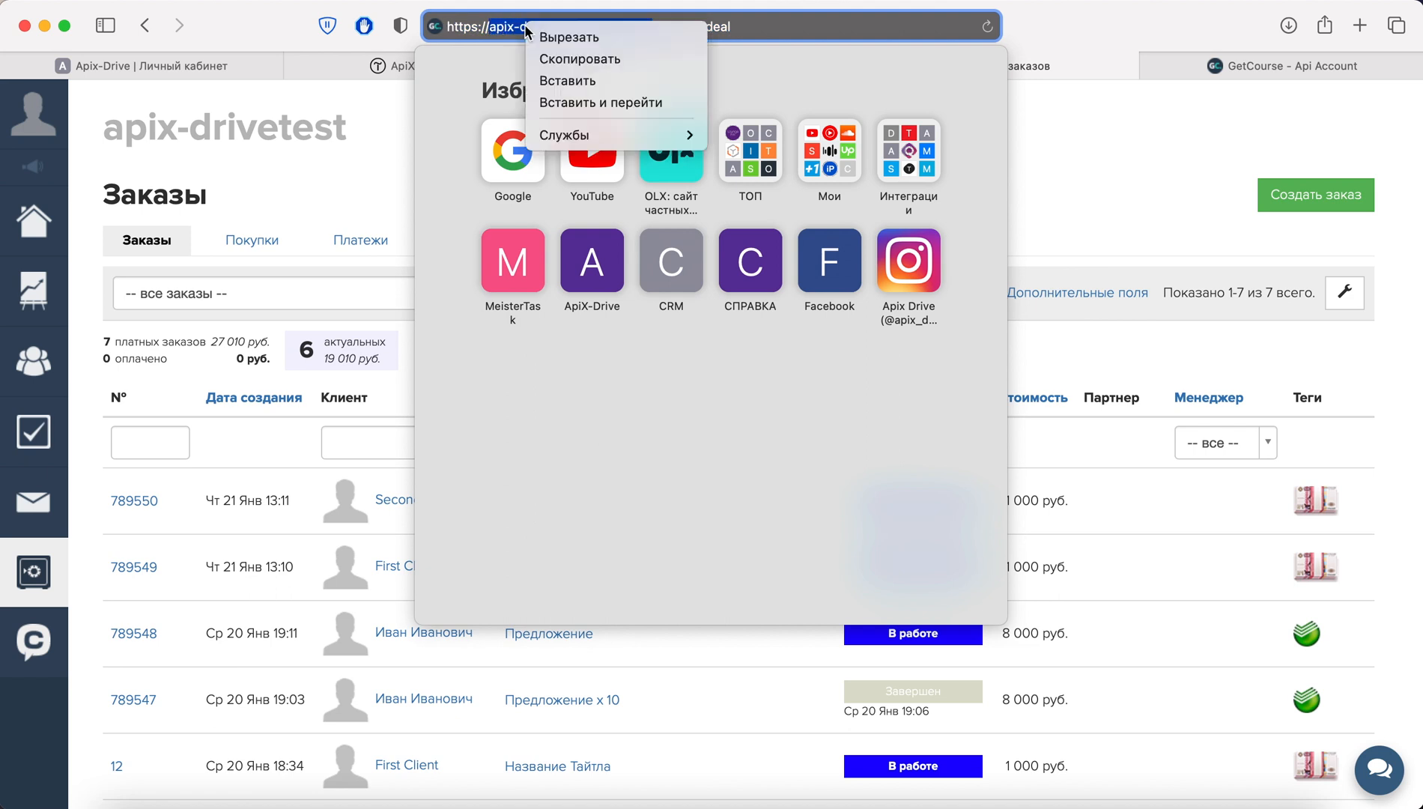
left_click(556, 60)
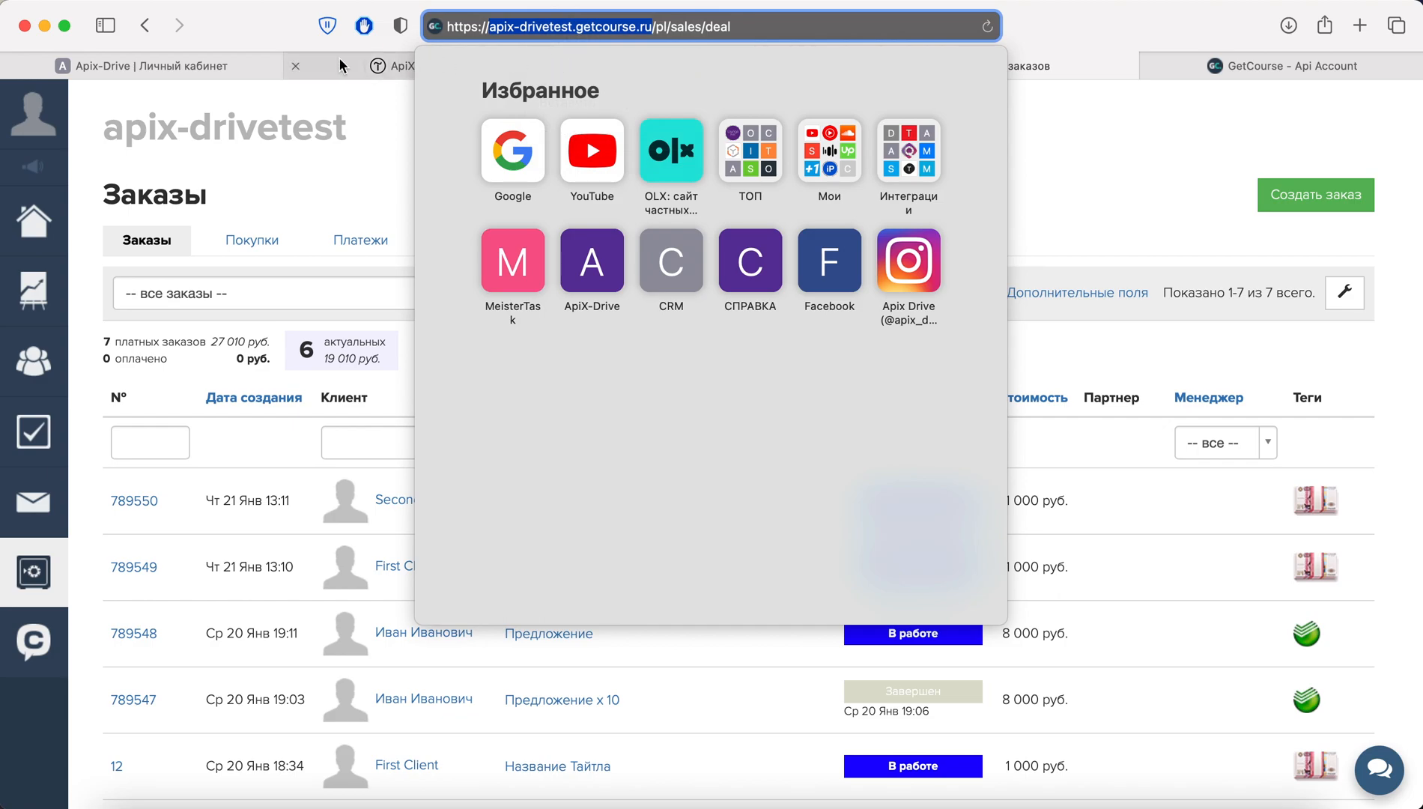
left_click(241, 64)
left_click(582, 401)
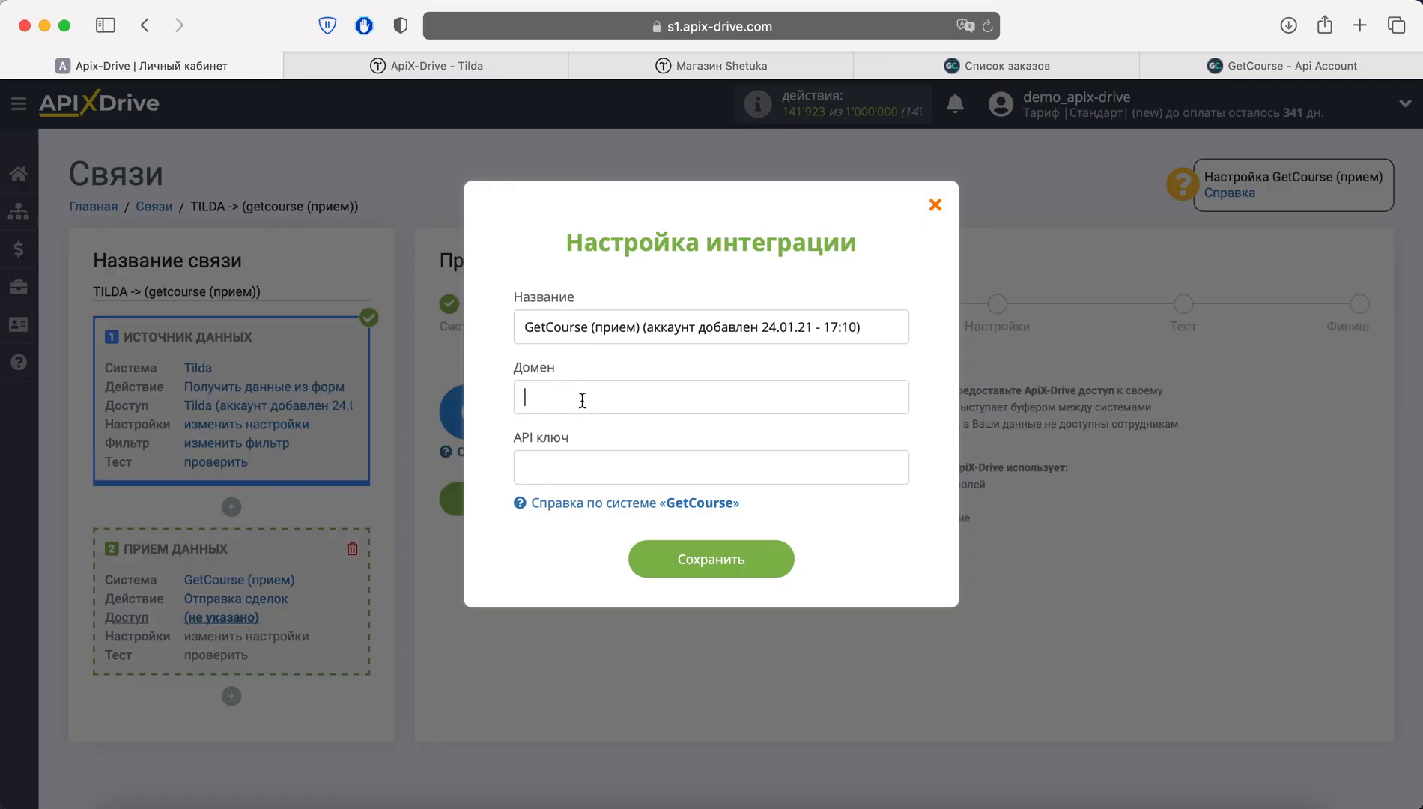
right_click(581, 398)
left_click(624, 454)
left_click(1217, 71)
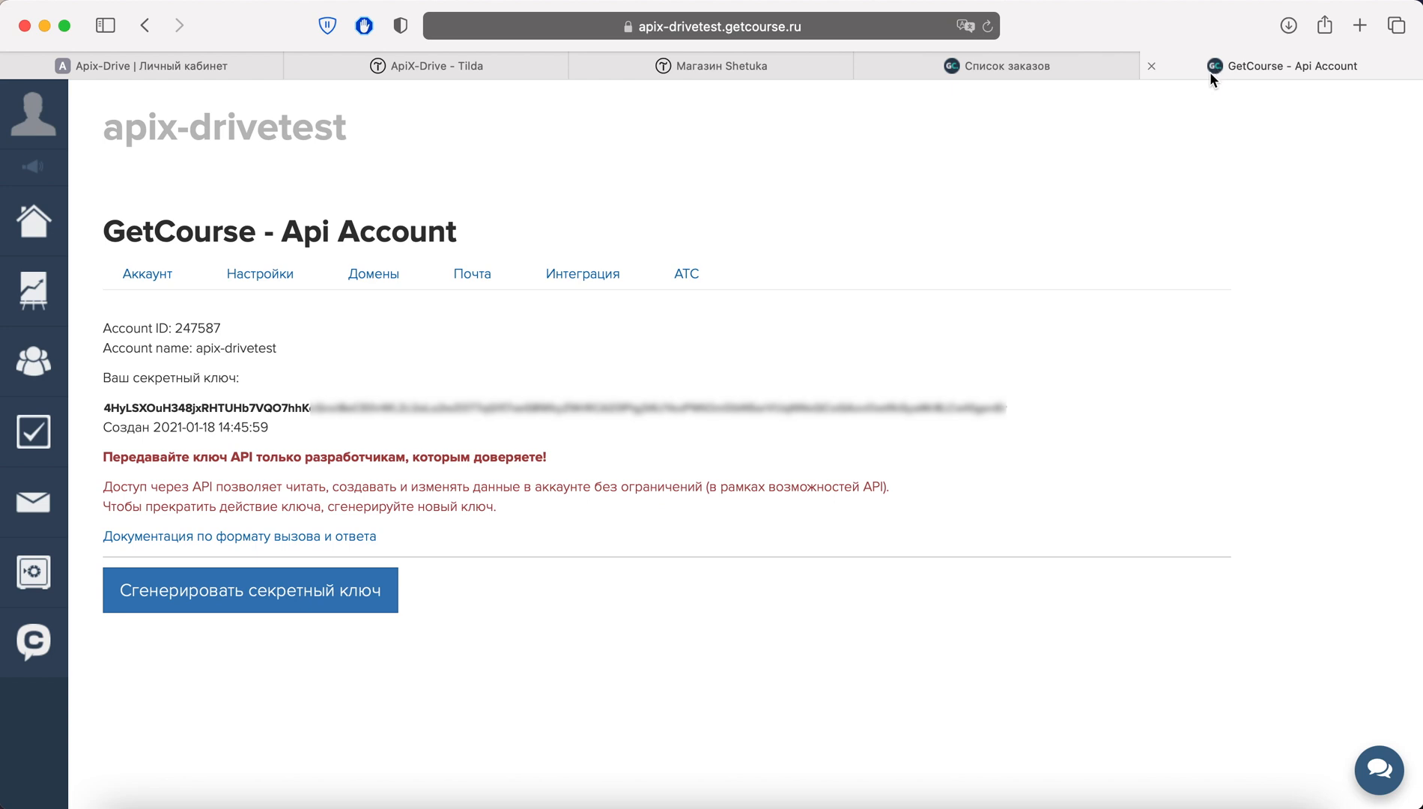
Copy the secret API key from GetCourse's API settings page
left_click(573, 27)
left_click_drag(572, 27, 487, 28)
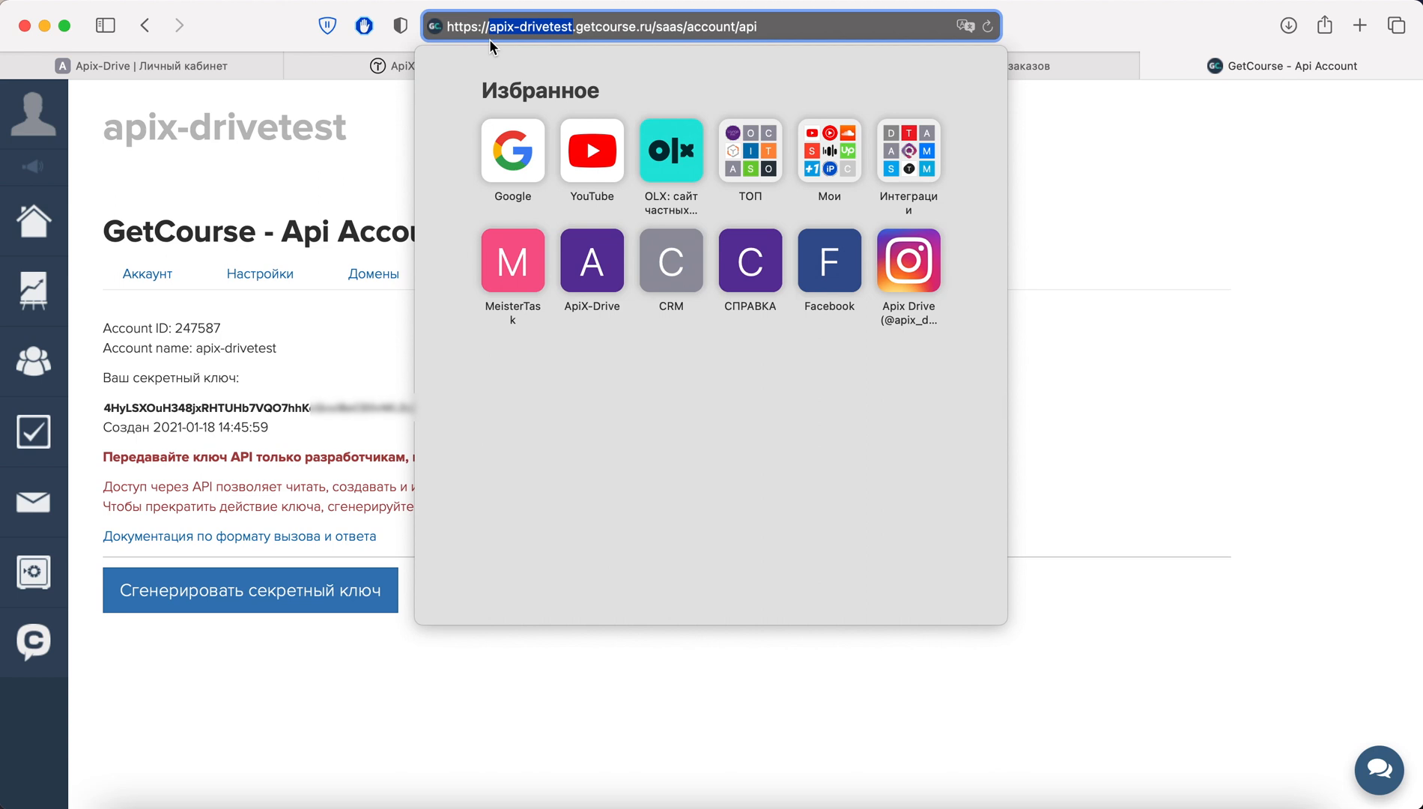
left_click(371, 331)
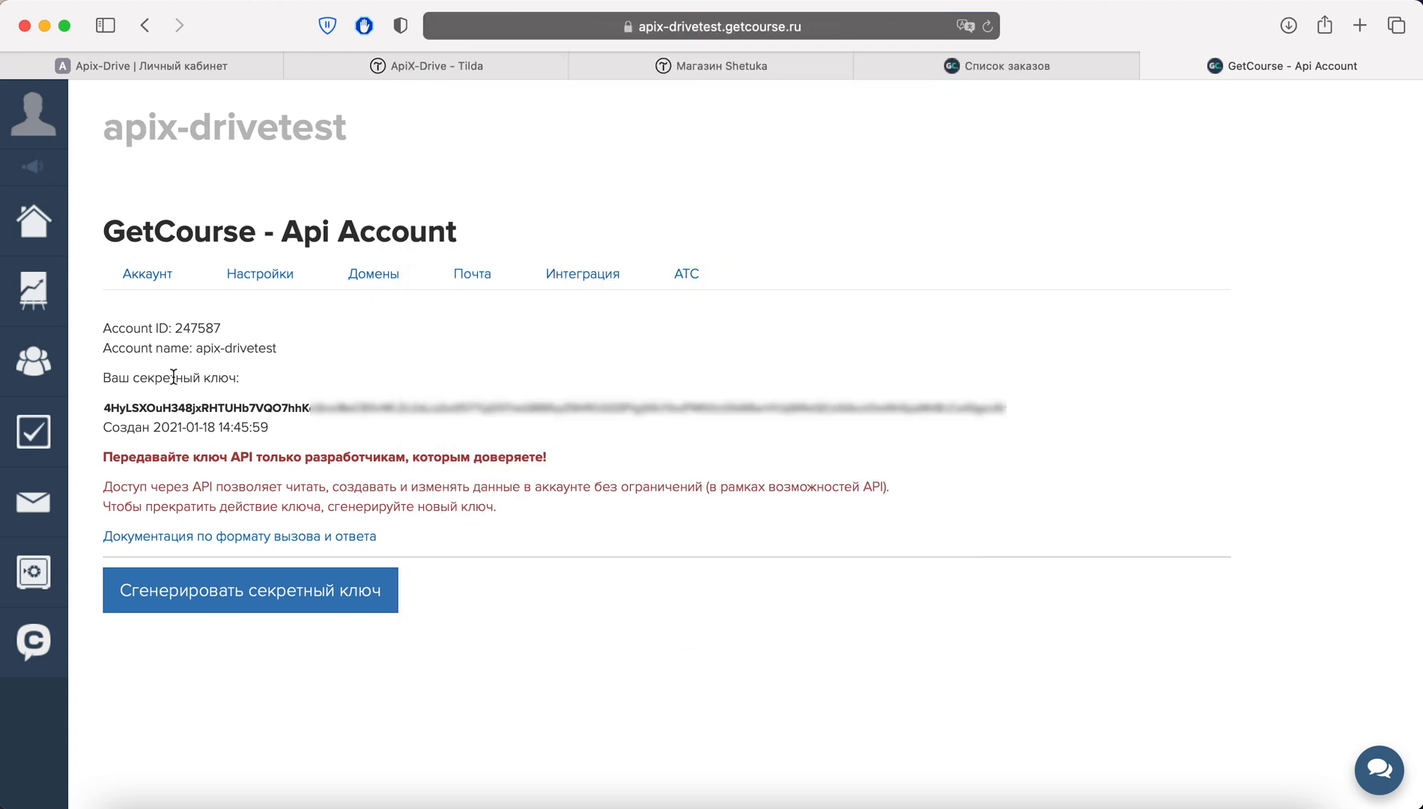
left_click_drag(103, 406, 982, 421)
right_click(1003, 415)
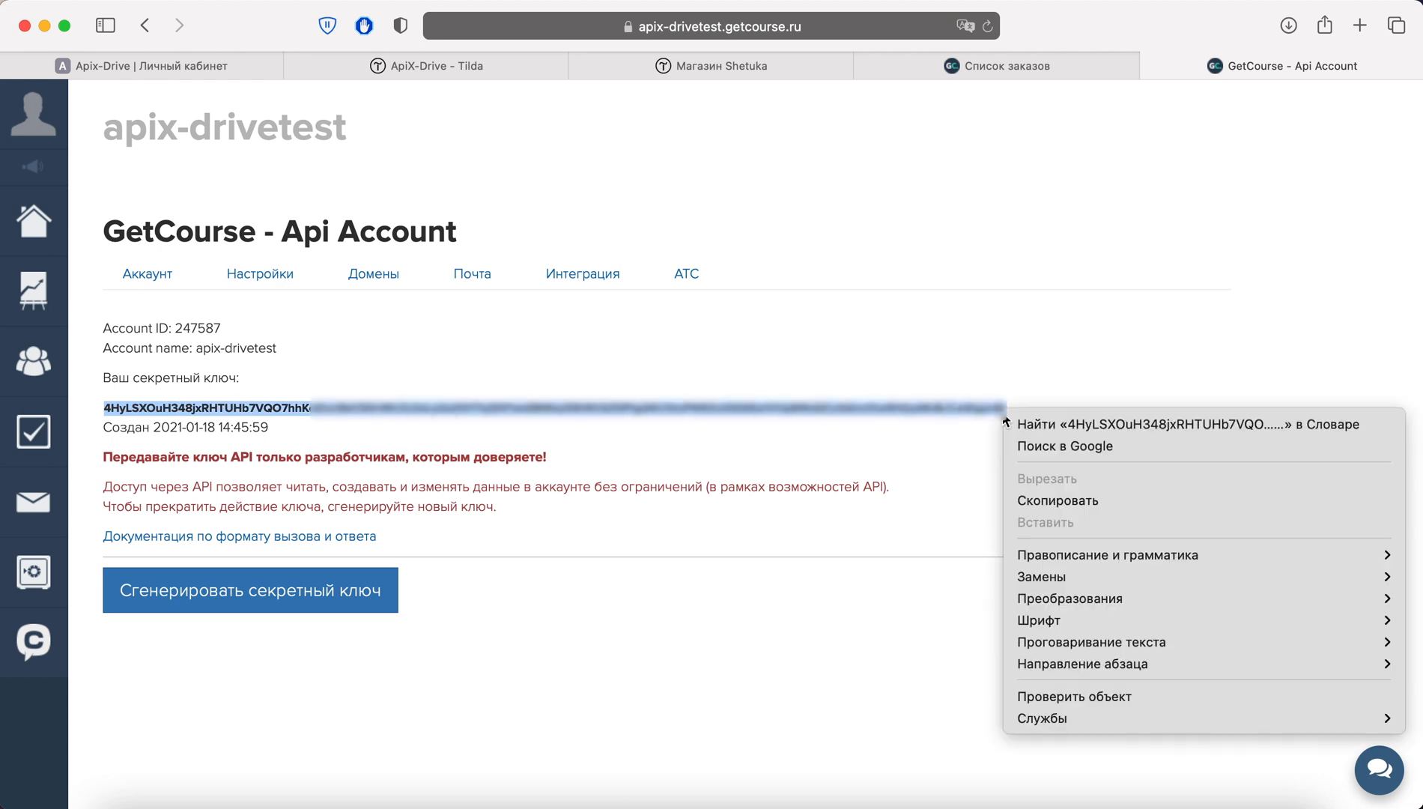
left_click(1036, 499)
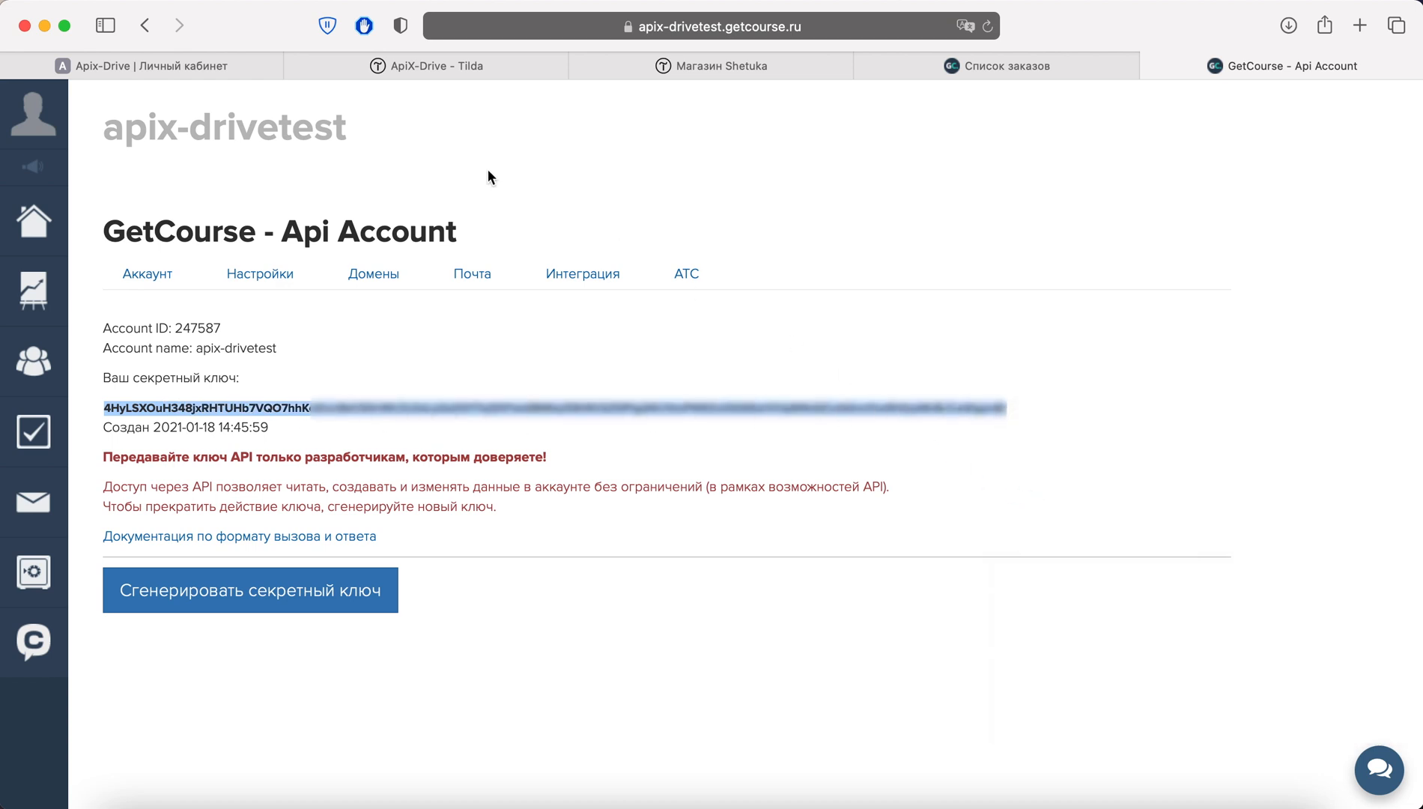
Paste the key into ApiX-Drive's 'API ключ' field and save the GetCourse connection
left_click(215, 59)
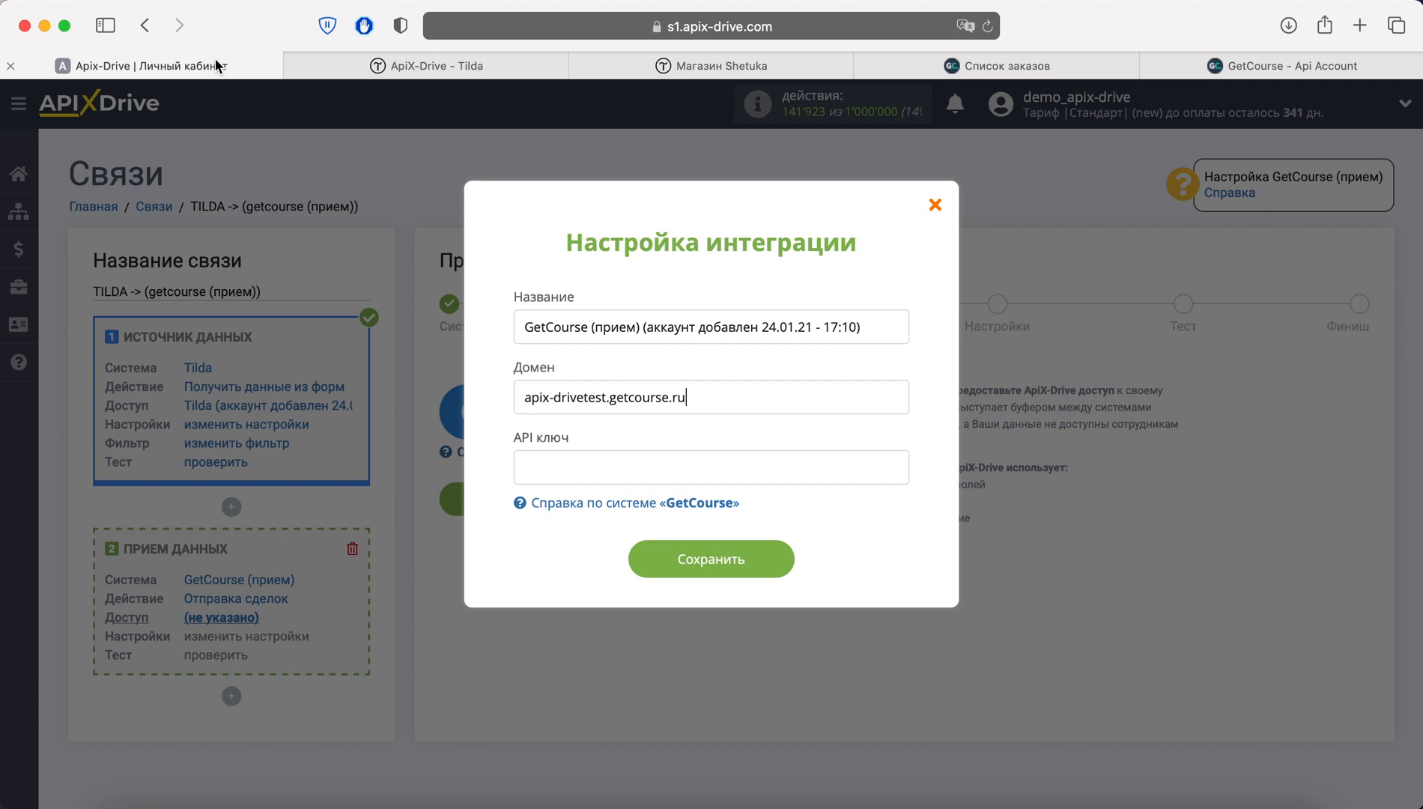
right_click(545, 462)
left_click(608, 512)
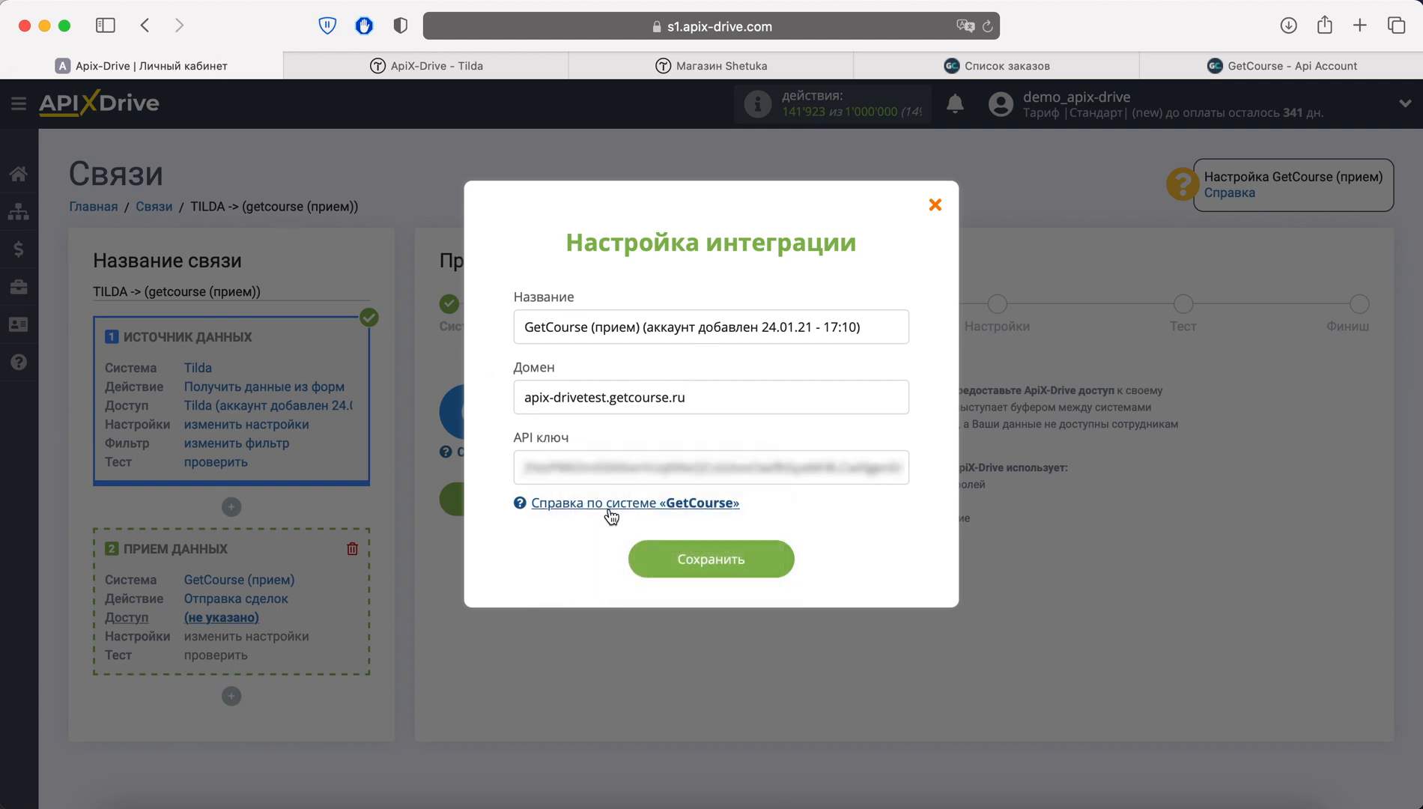
left_click(766, 559)
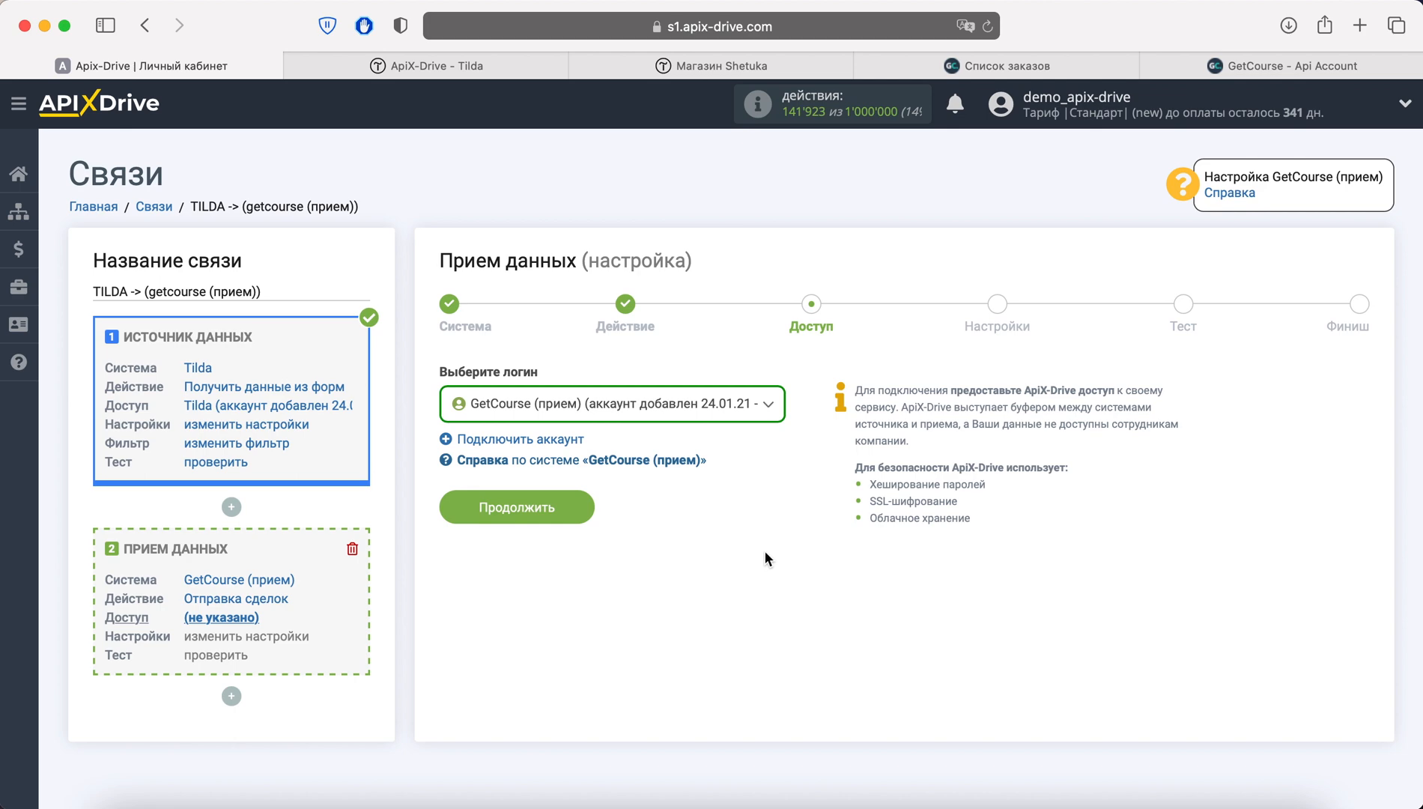
left_click(577, 503)
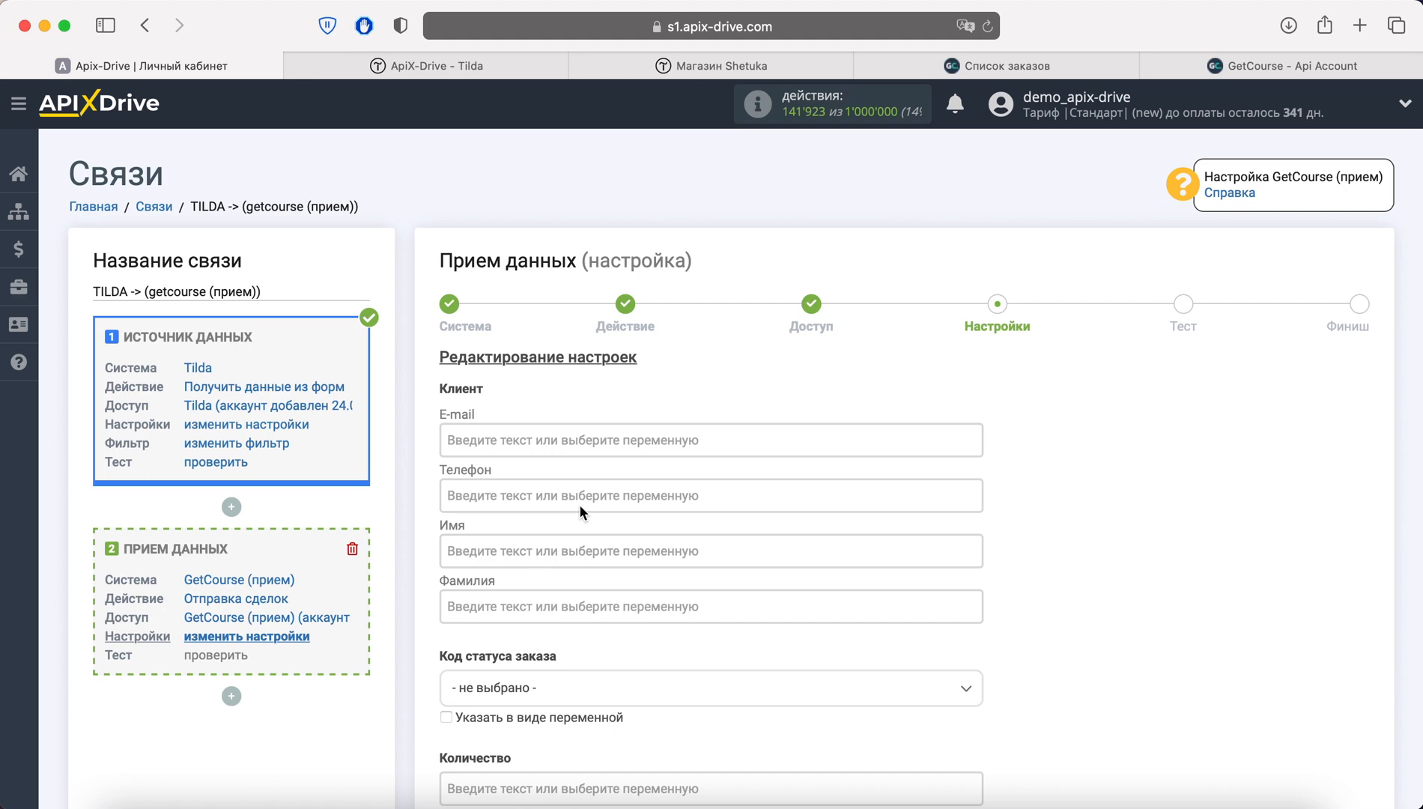
Map the Tilda email and phone variables into the client E-mail and Телефон fields
left_click(567, 440)
scroll(562, 441, "down", 3)
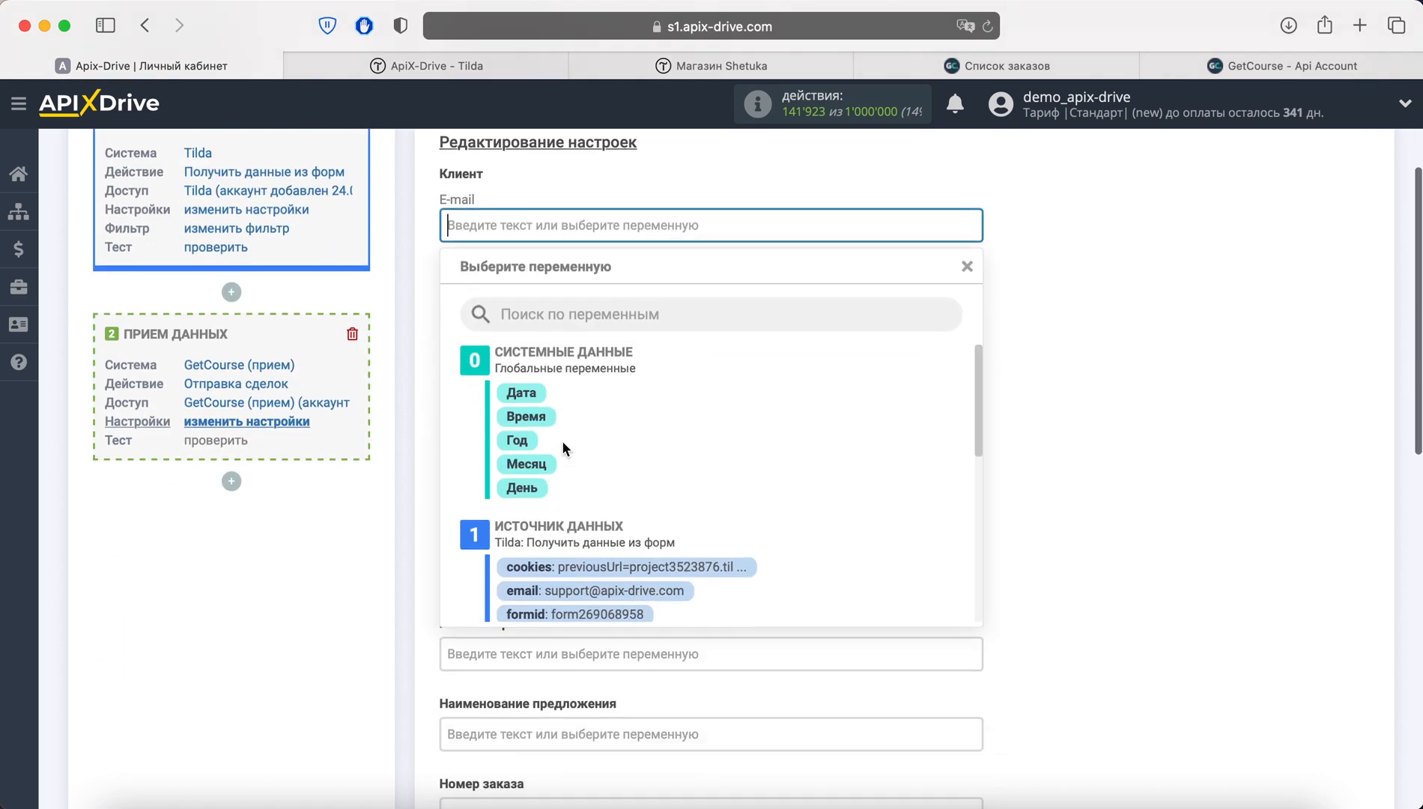
scroll(763, 446, "down", 3)
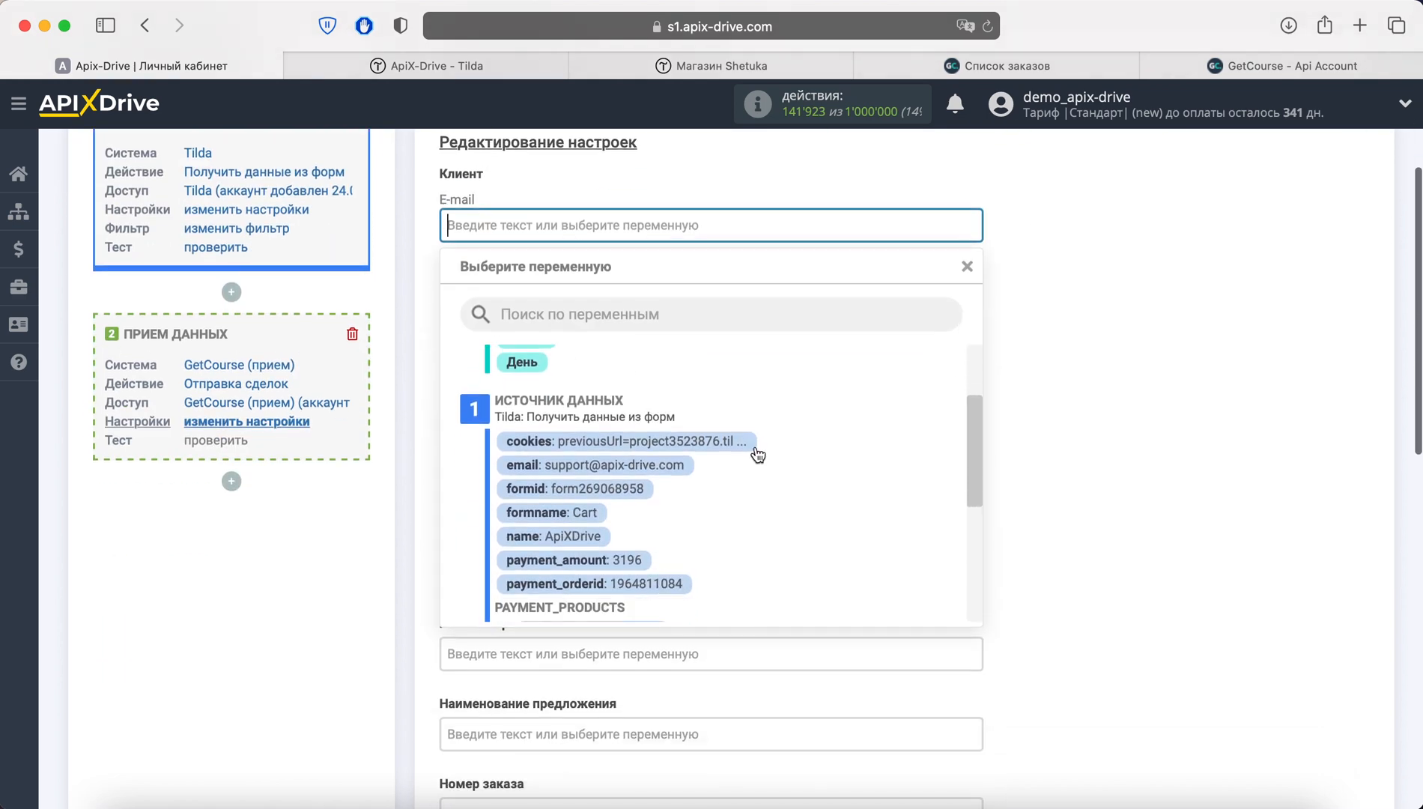
left_click(652, 469)
left_click(537, 282)
scroll(691, 452, "down", 1)
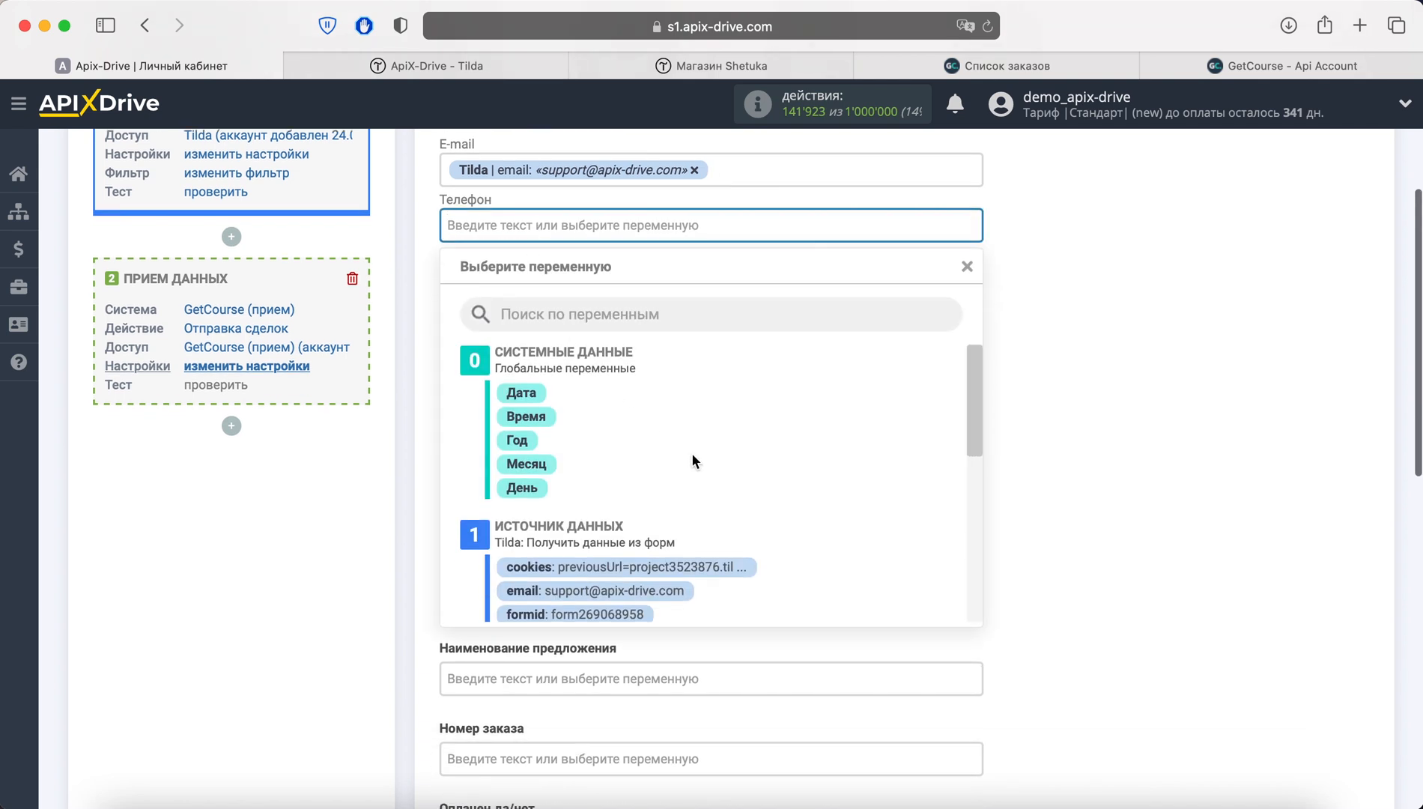
scroll(730, 464, "down", 3)
scroll(651, 539, "down", 5)
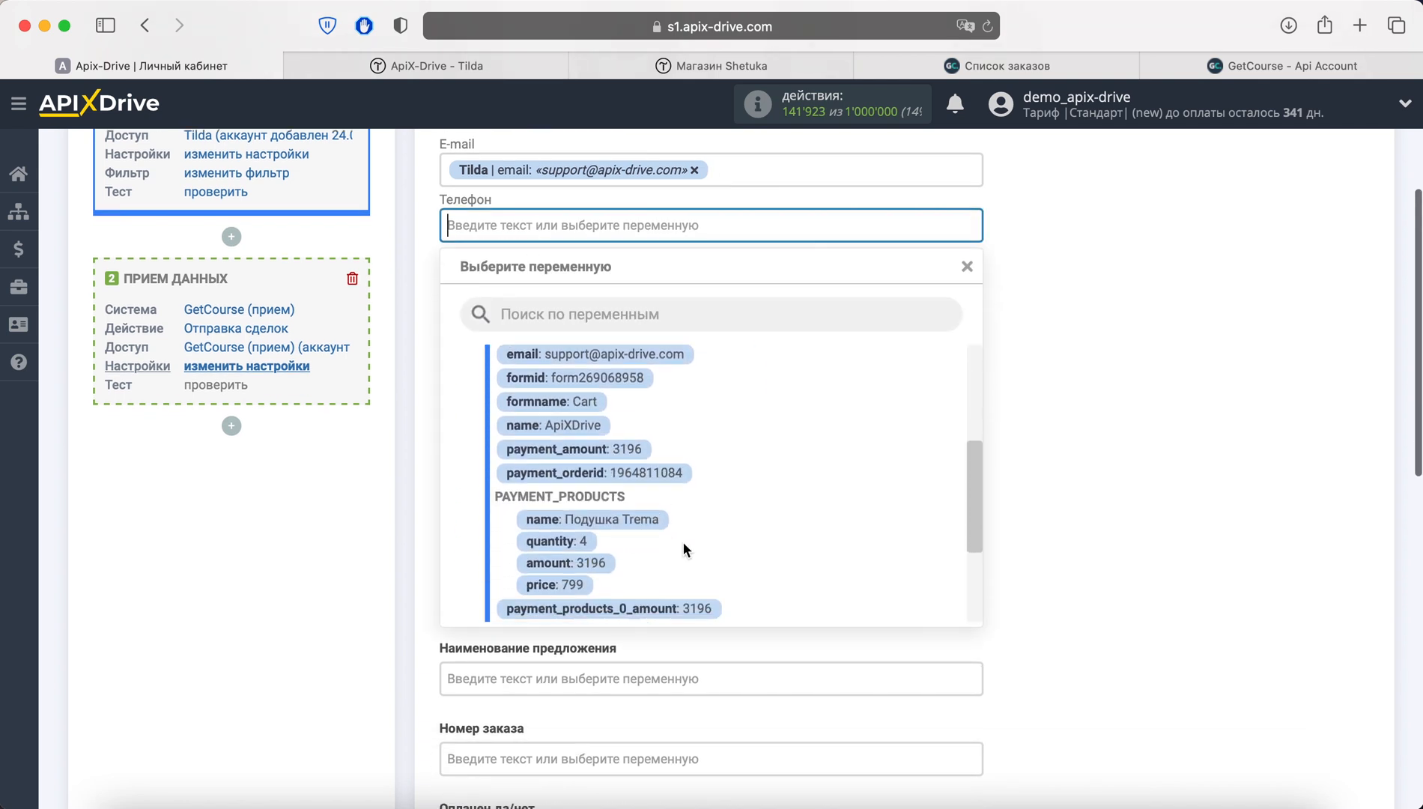
scroll(796, 516, "down", 3)
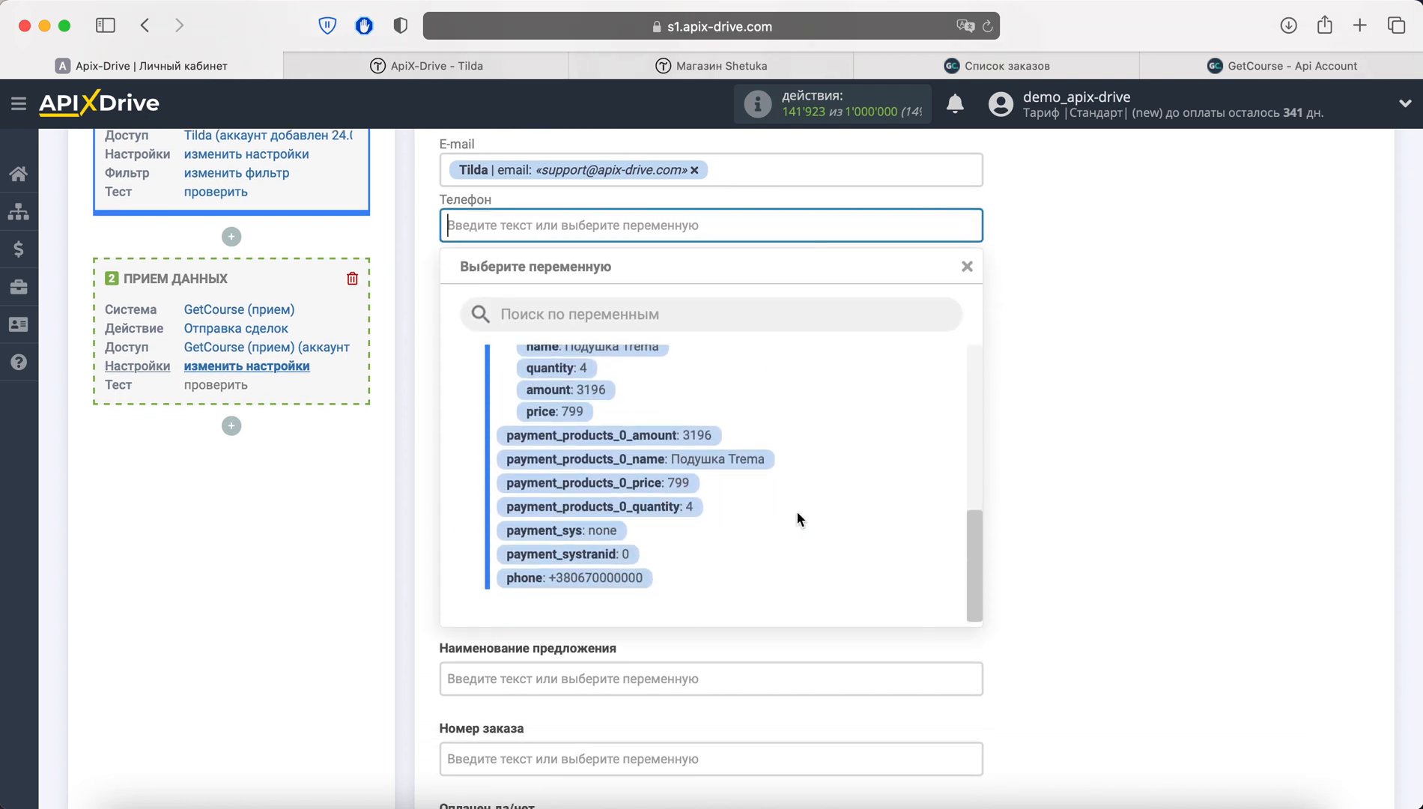
left_click(624, 586)
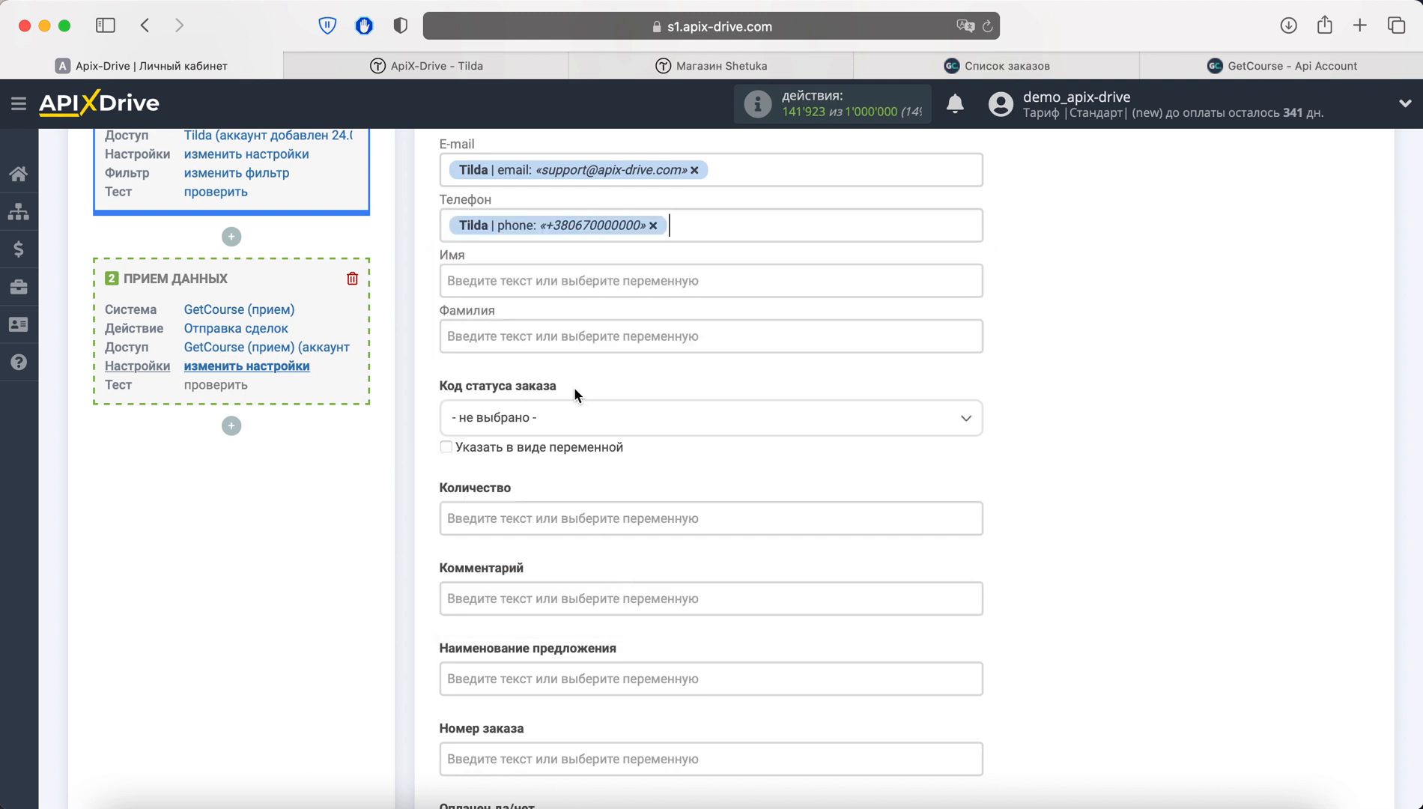
Map the Tilda name variable into the client Имя field
left_click(575, 280)
scroll(772, 445, "down", 3)
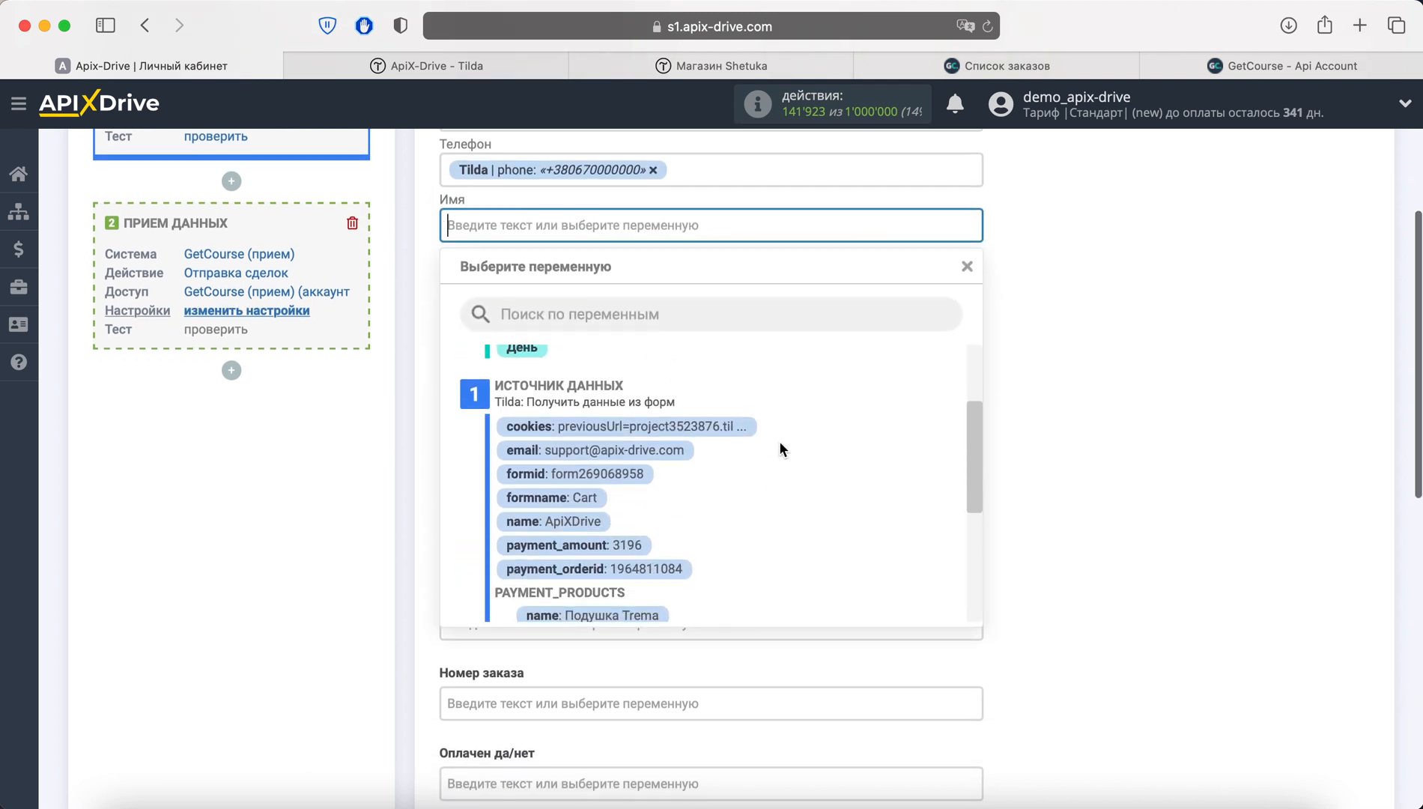
left_click(599, 509)
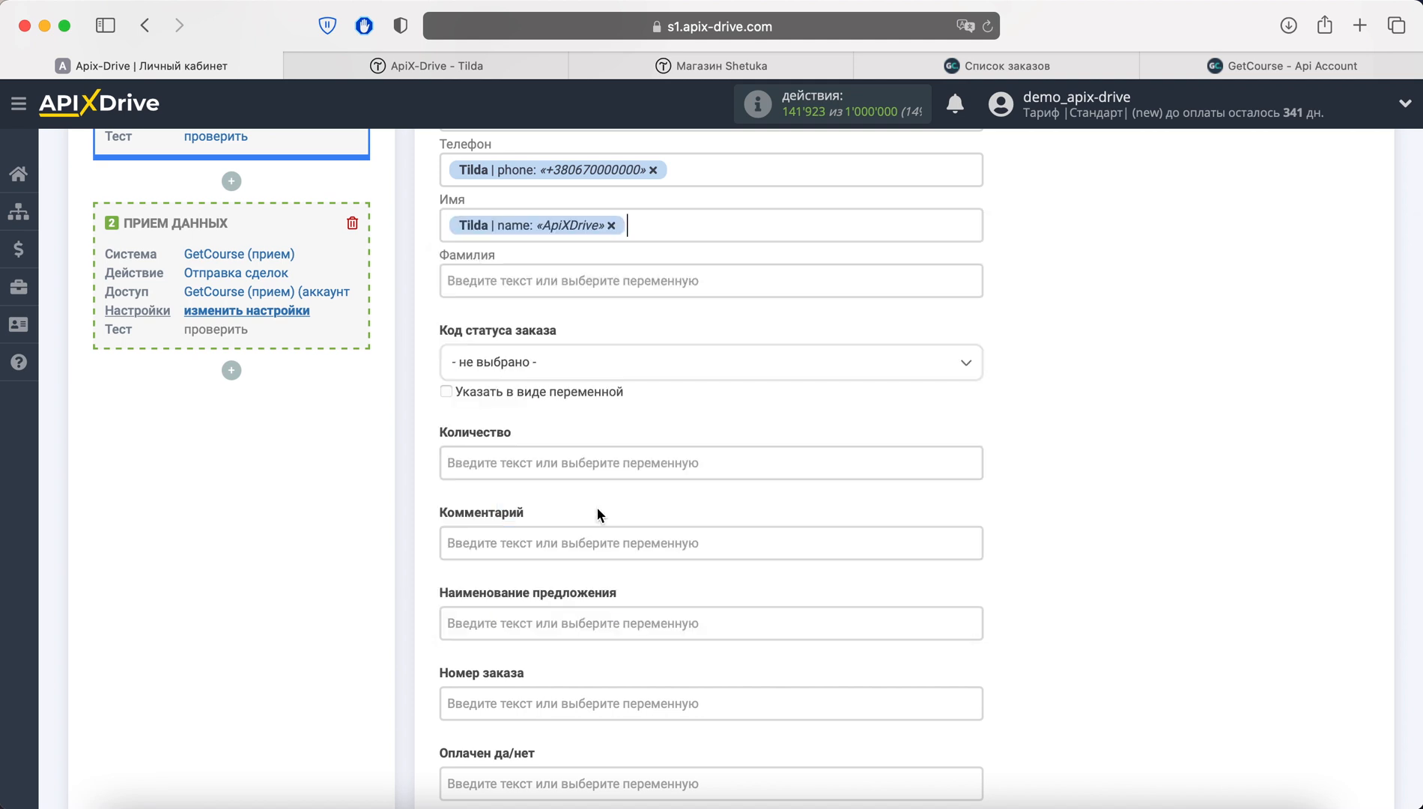
scroll(570, 760, "up", 5)
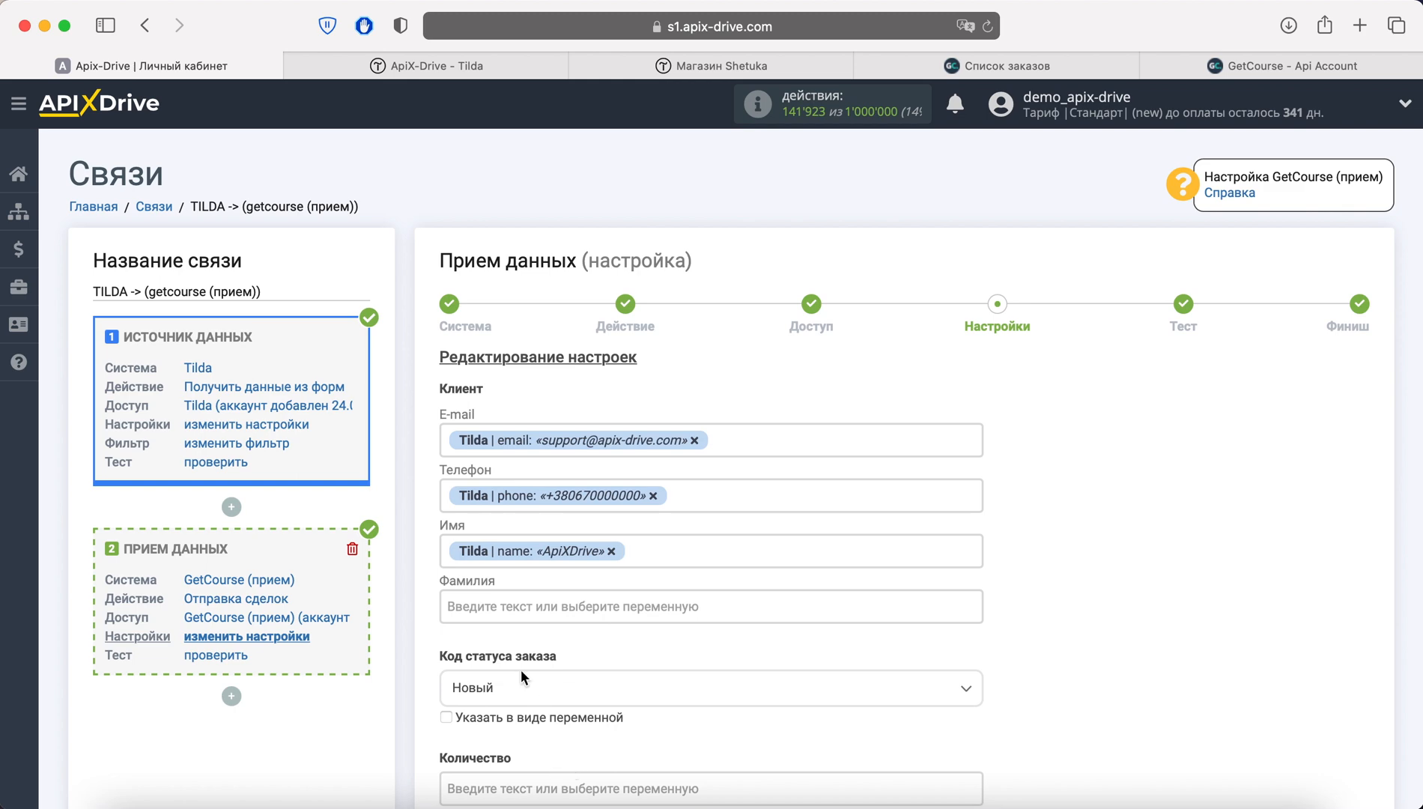
Enter a fixed surname in Фамилия and map the Tilda quantity into Количество
left_click(517, 606)
type("Иванов")
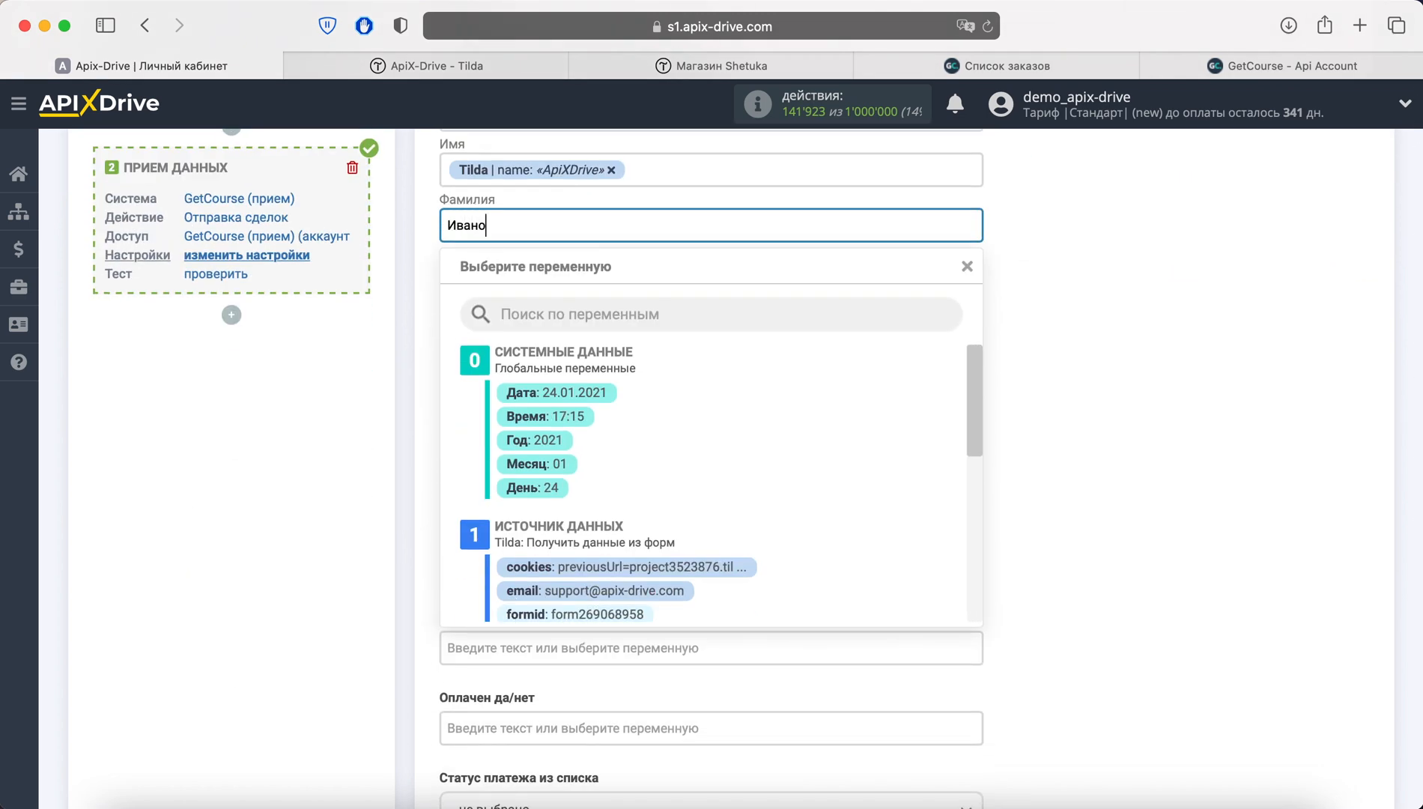
left_click(1027, 604)
scroll(1028, 603, "down", 2)
scroll(1028, 605, "down", 2)
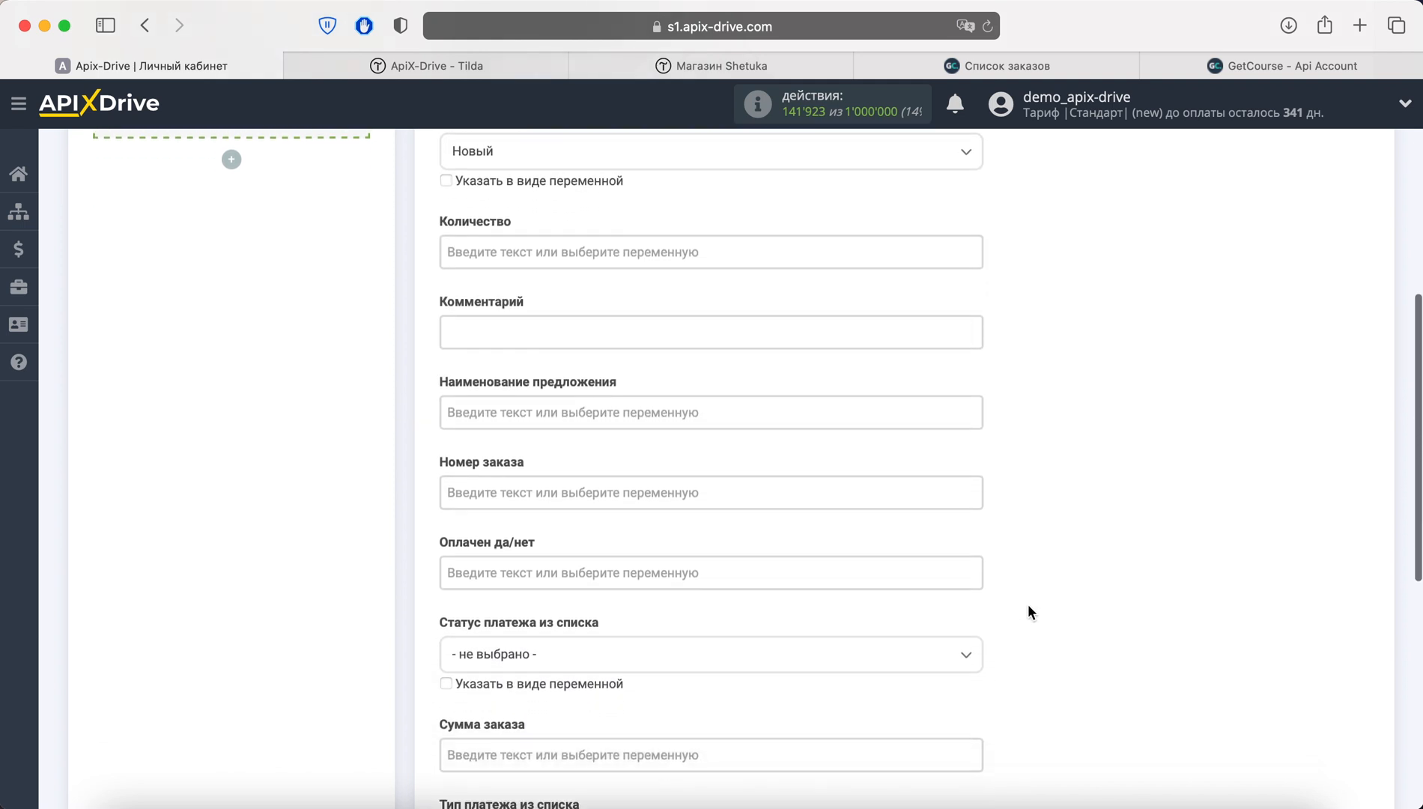
left_click(712, 222)
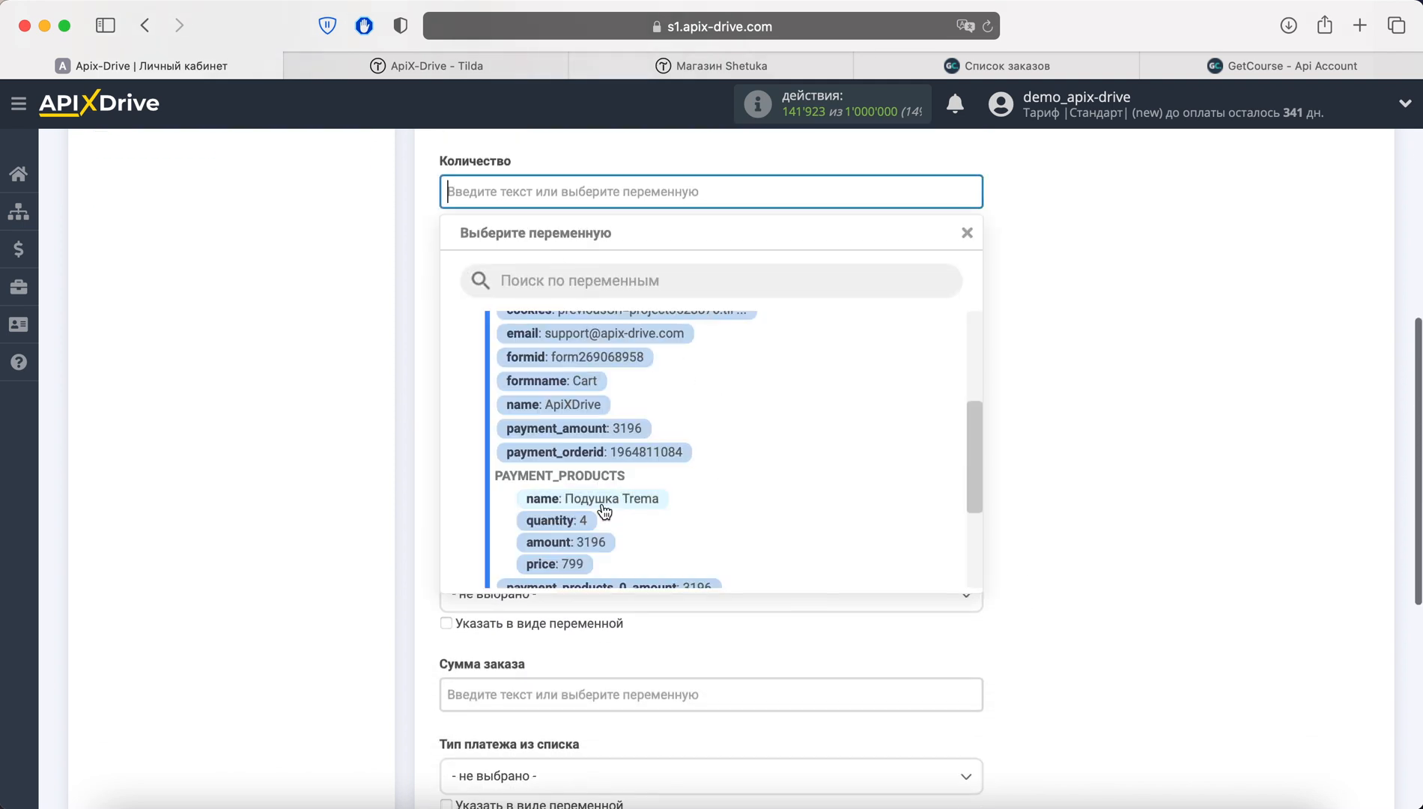
left_click(556, 520)
Add comment 'Заказ из Тильда' and map the Tilda product name and amount 3196
left_click(529, 270)
type("З")
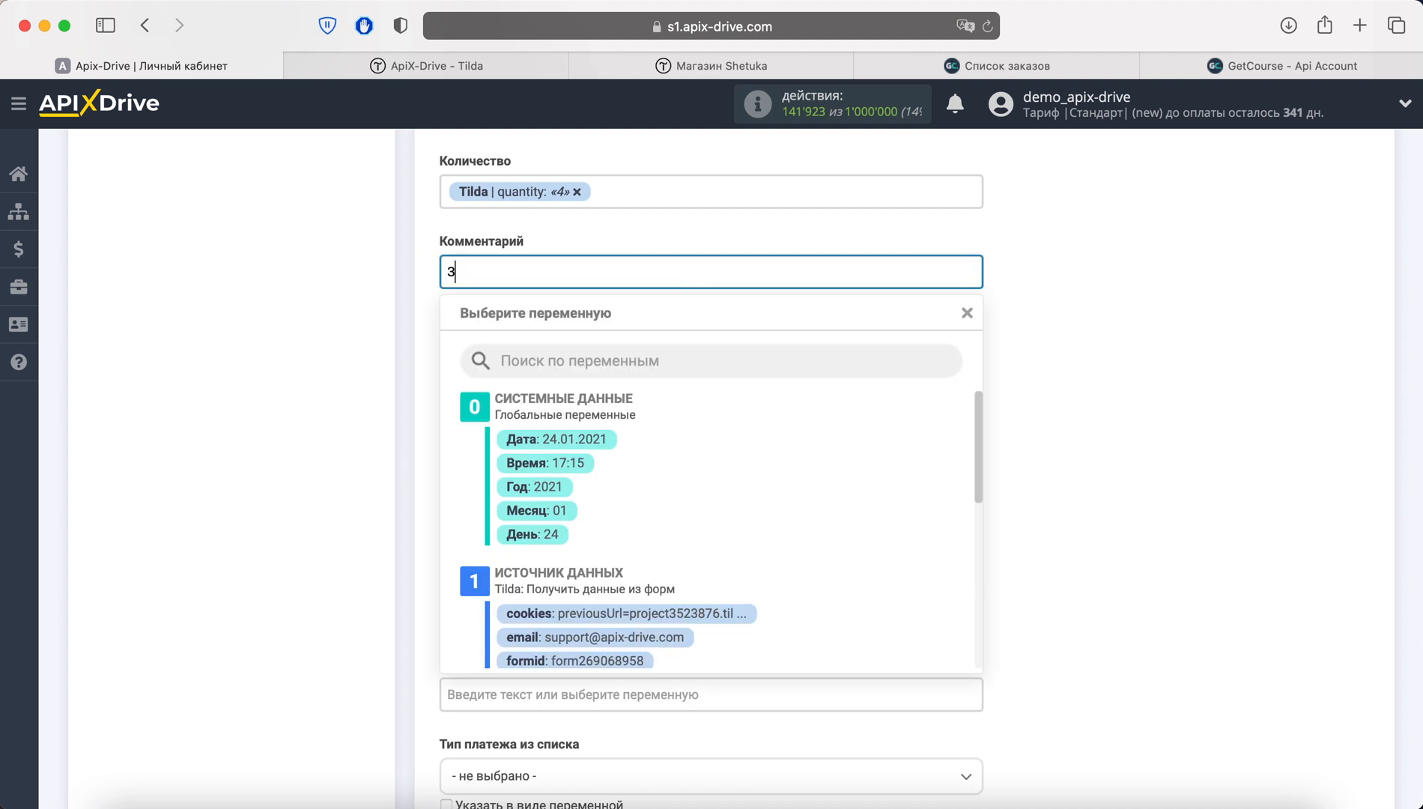
type("аказ из Тильда")
left_click(968, 313)
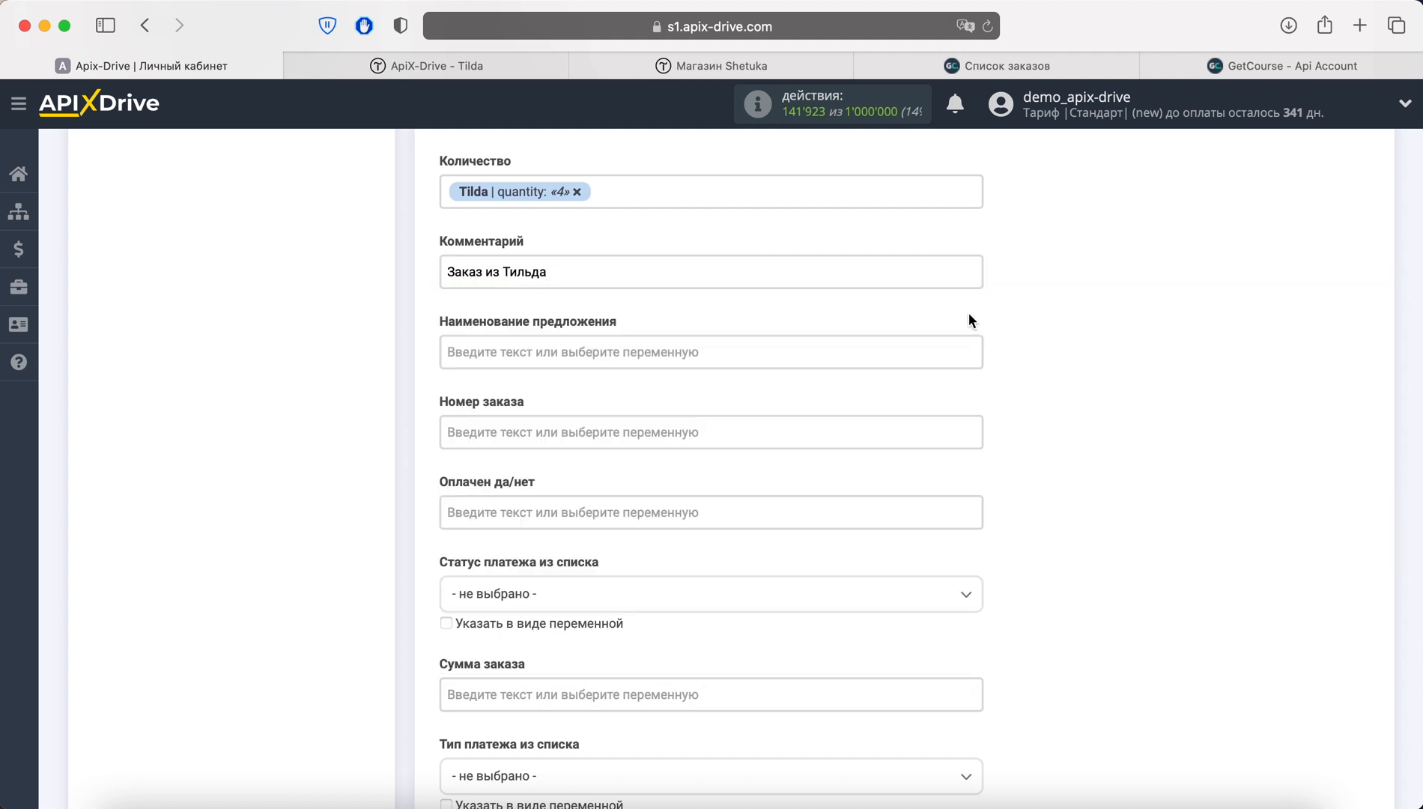
left_click(654, 351)
scroll(727, 562, "down", 2)
scroll(731, 569, "down", 2)
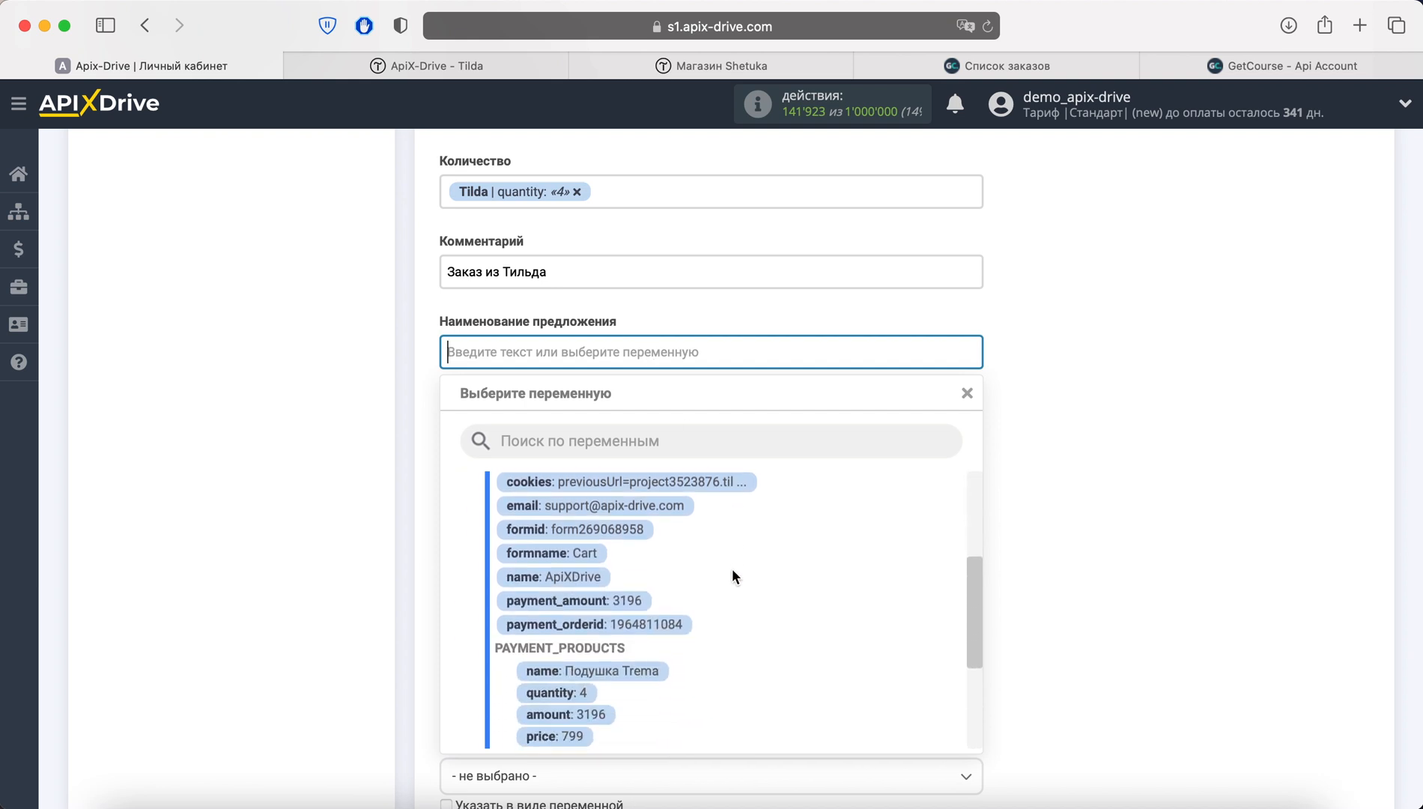
left_click(598, 676)
left_click(600, 683)
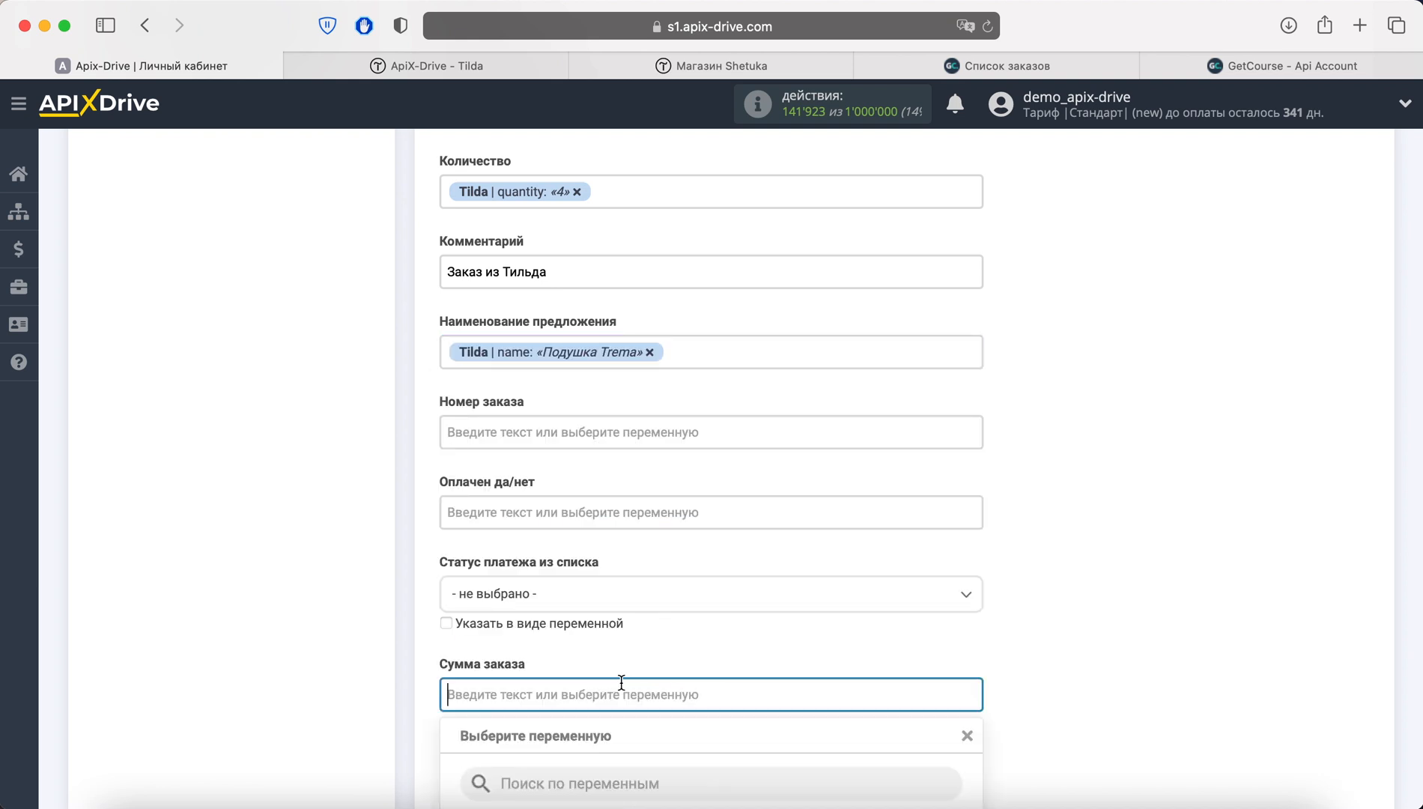
scroll(745, 758, "down", 4)
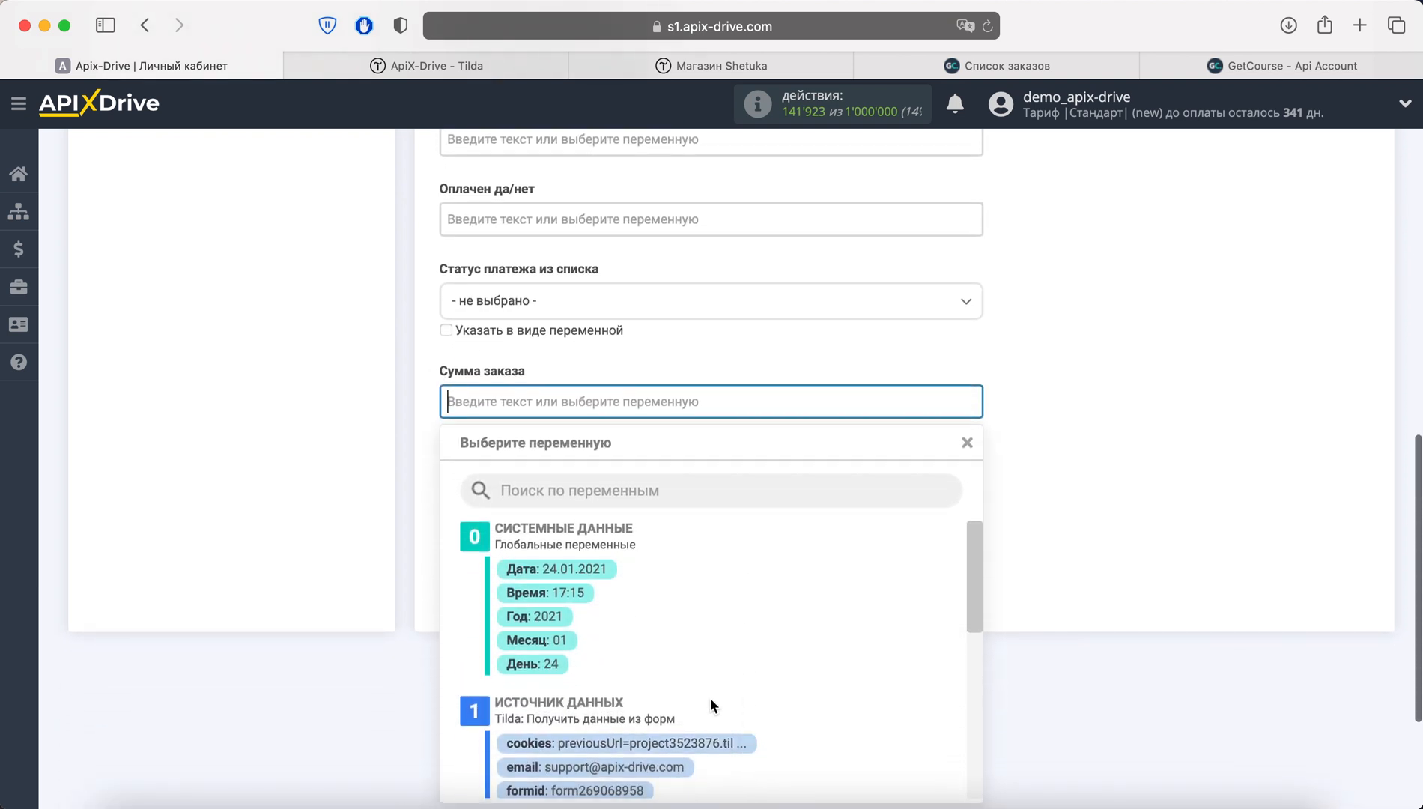
scroll(712, 719, "down", 4)
left_click(579, 738)
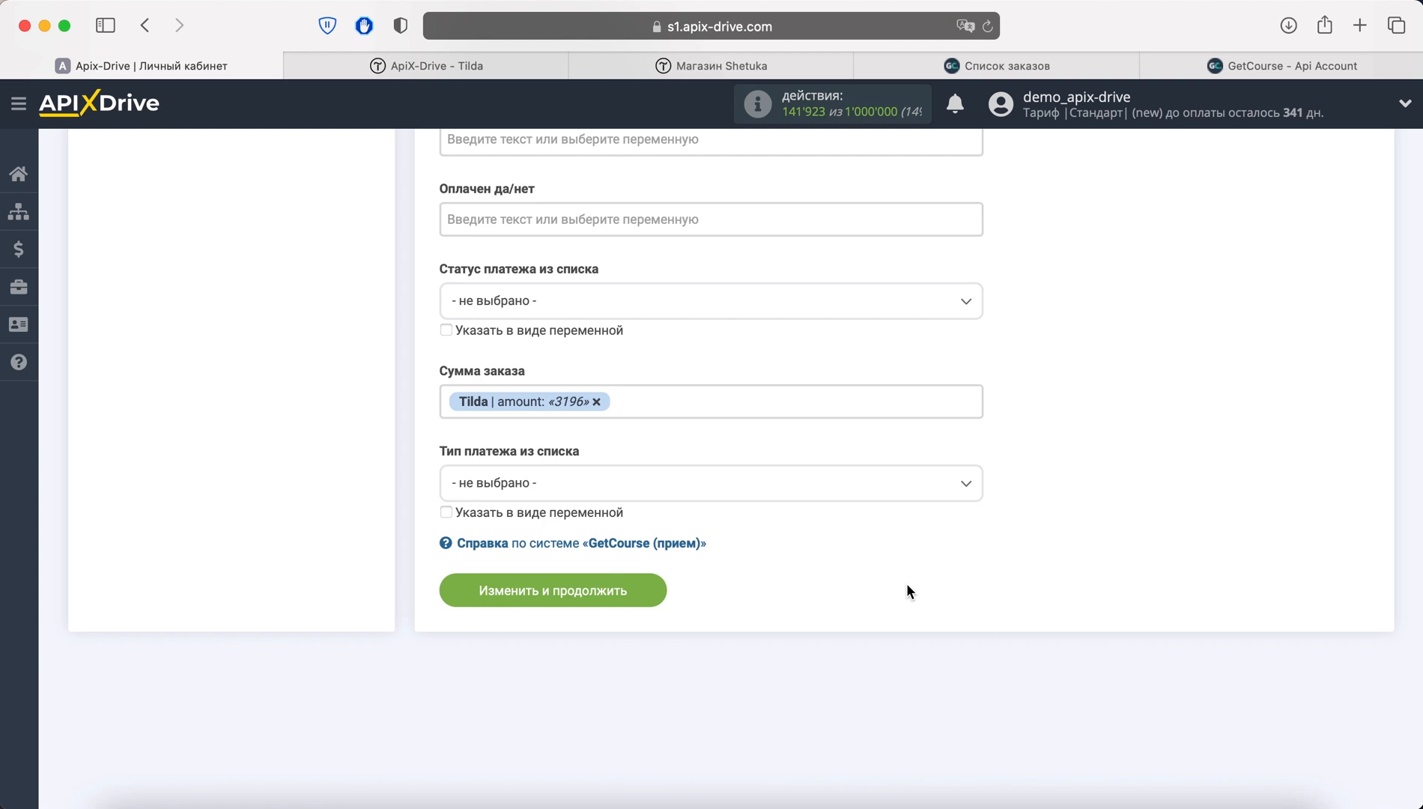
Save the mapping, send test data to GetCourse, and reload its orders list
left_click(650, 589)
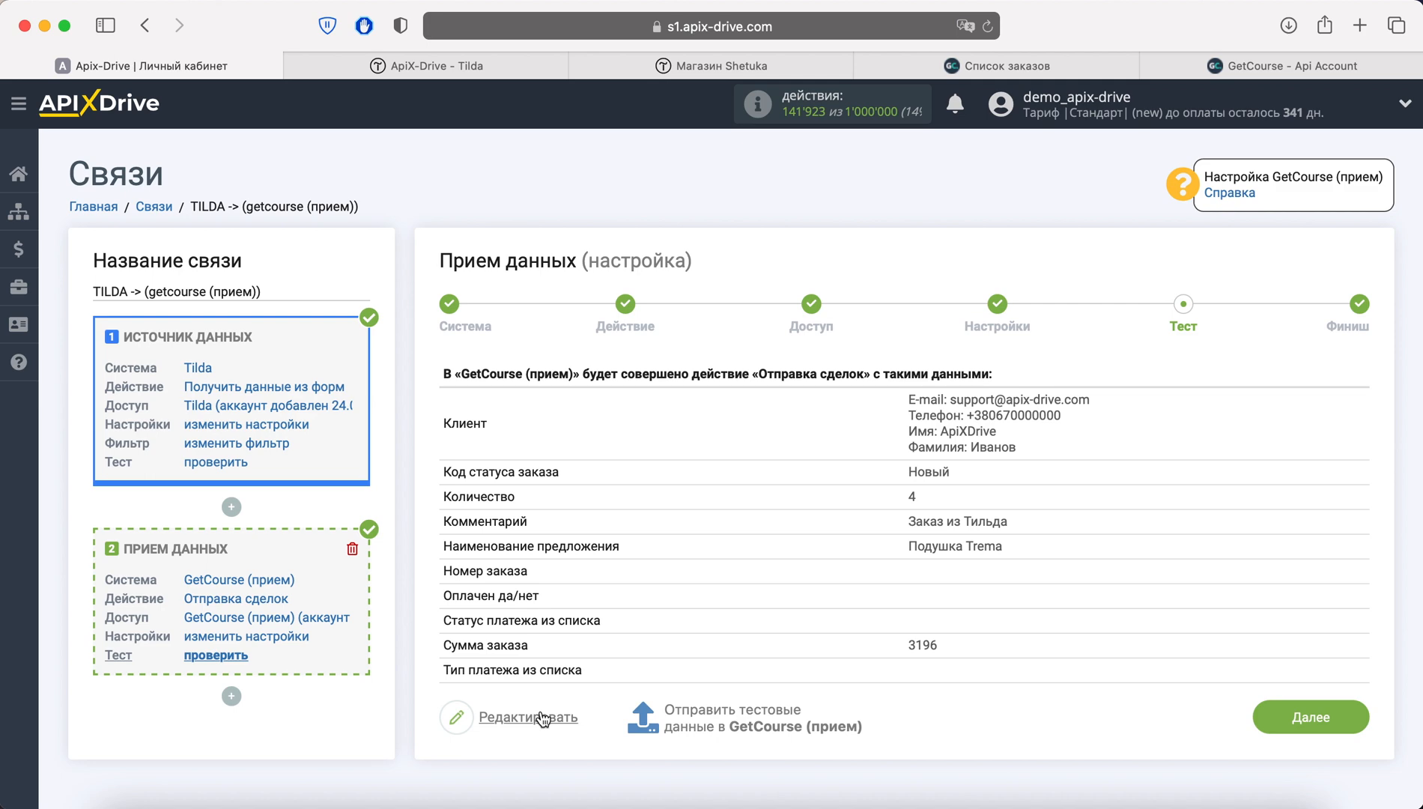
left_click(688, 719)
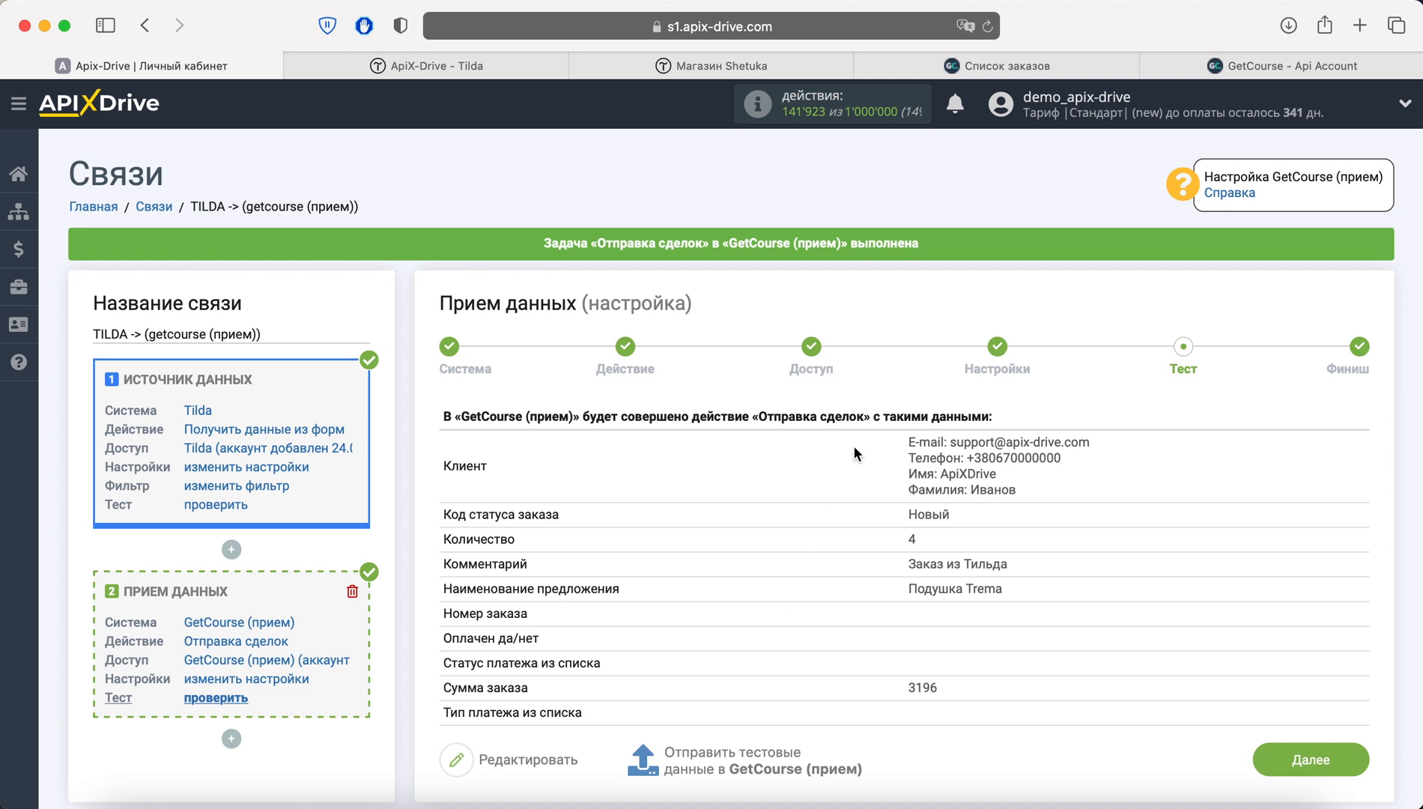
left_click(1007, 65)
left_click(987, 26)
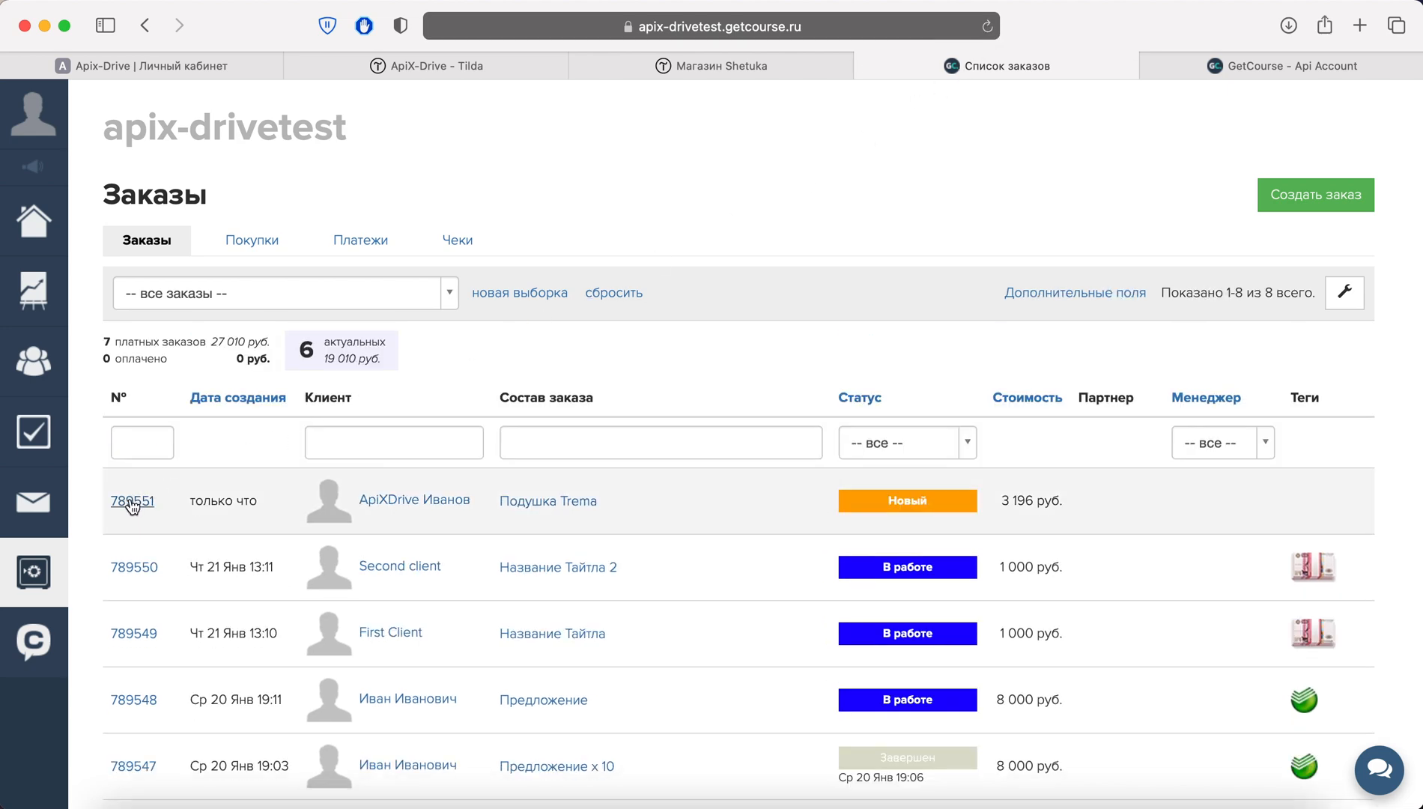
Check the new Подушка Trema order's details, then return to ApiX-Drive's test page
left_click(132, 500)
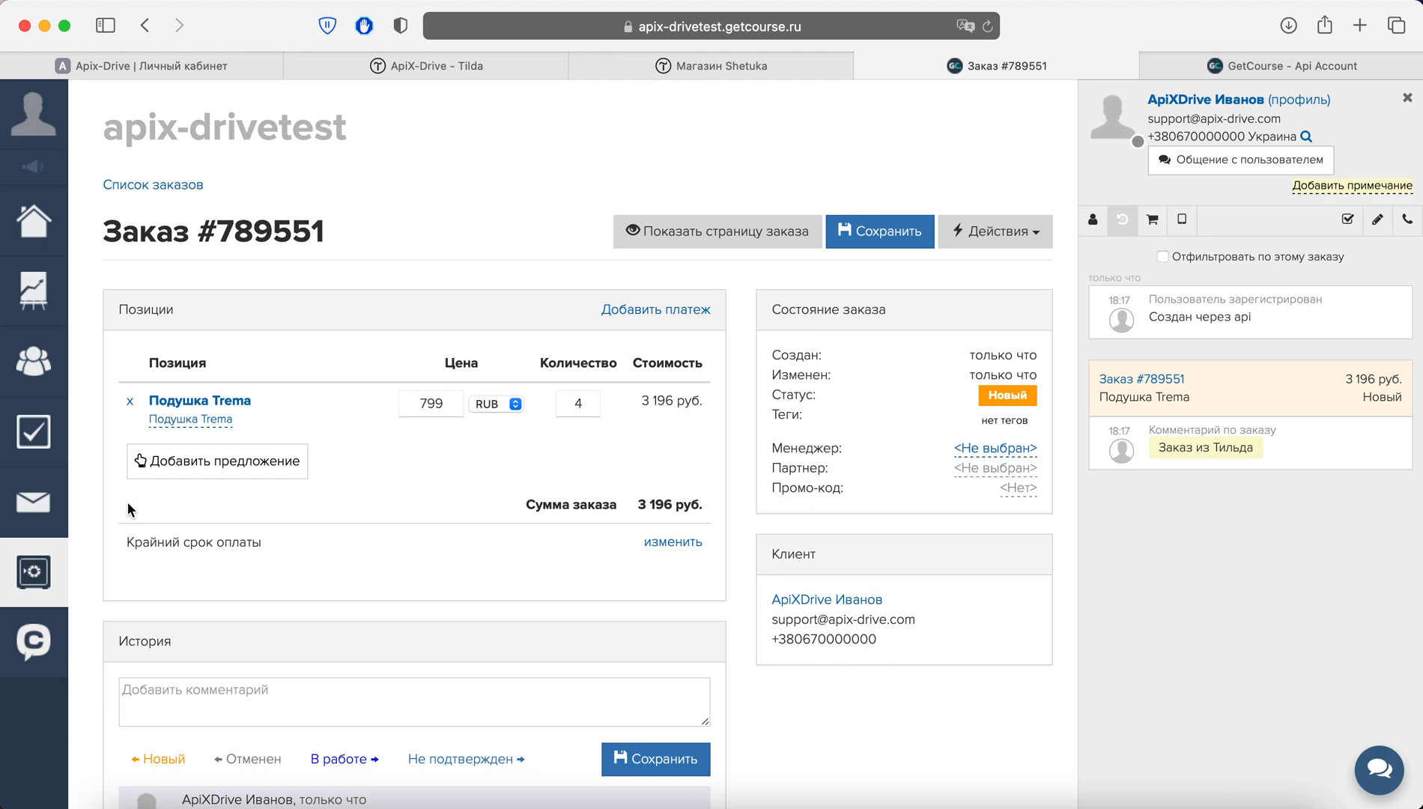
left_click(163, 69)
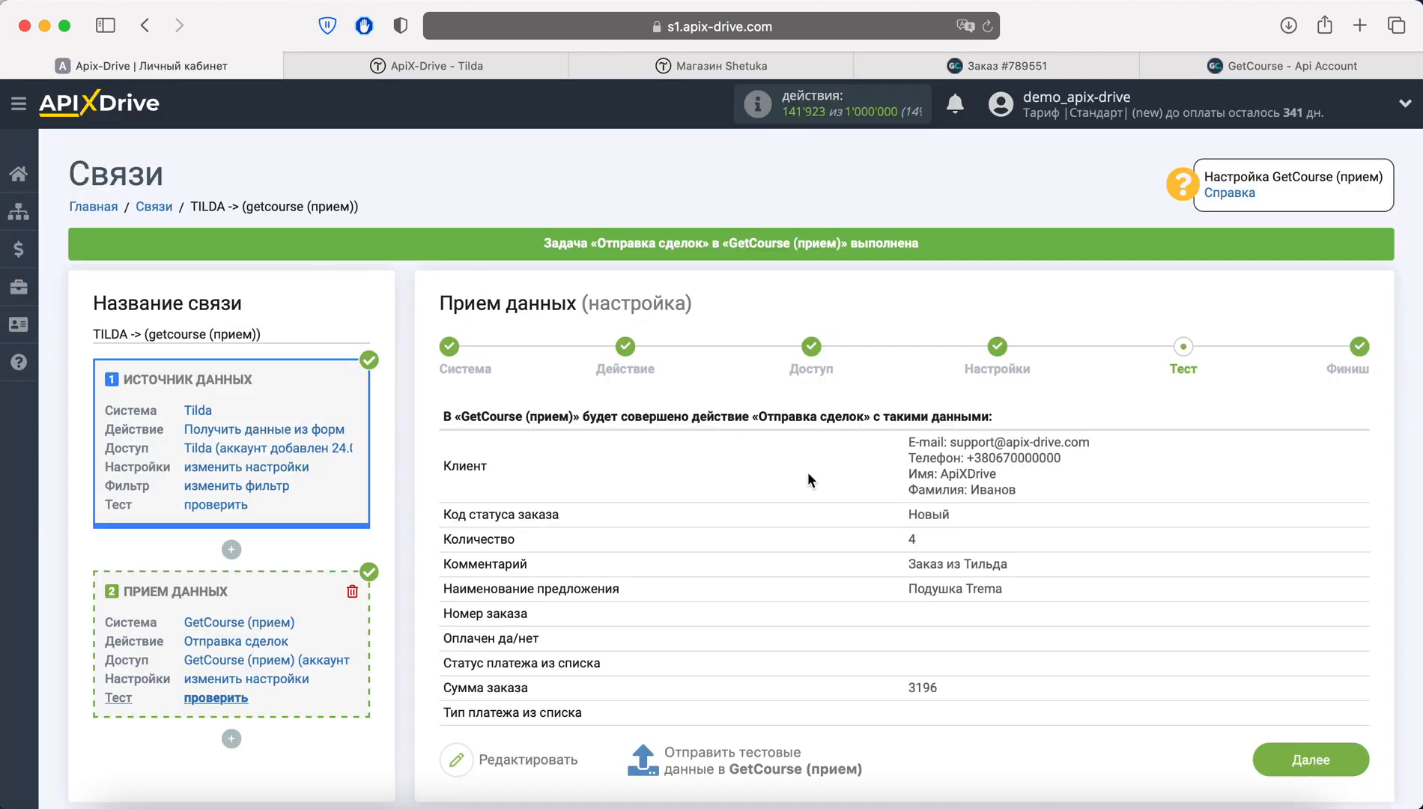
Finish the setup, enable auto-update and set the update interval to 5 минут
left_click(1275, 766)
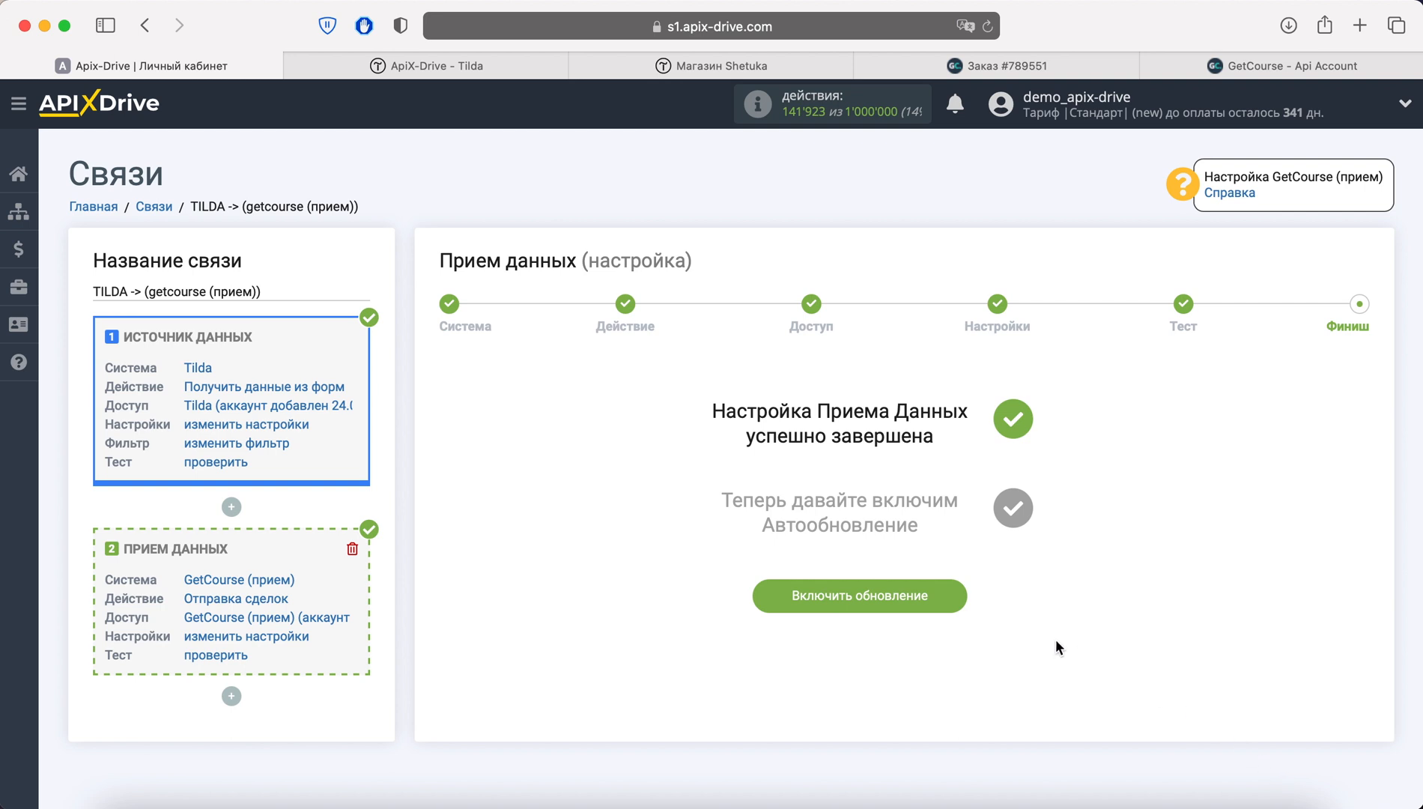
left_click(947, 604)
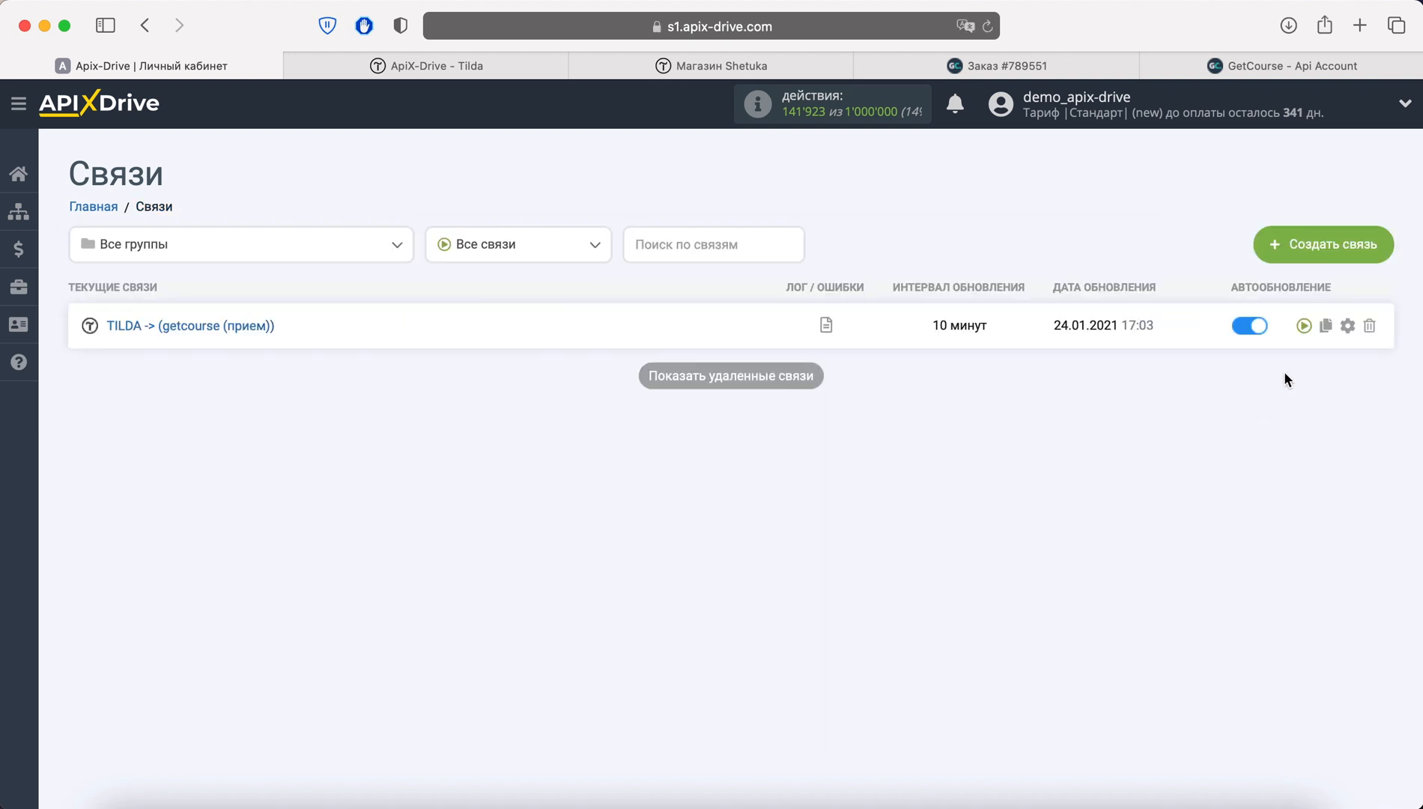
left_click(1347, 325)
left_click(840, 456)
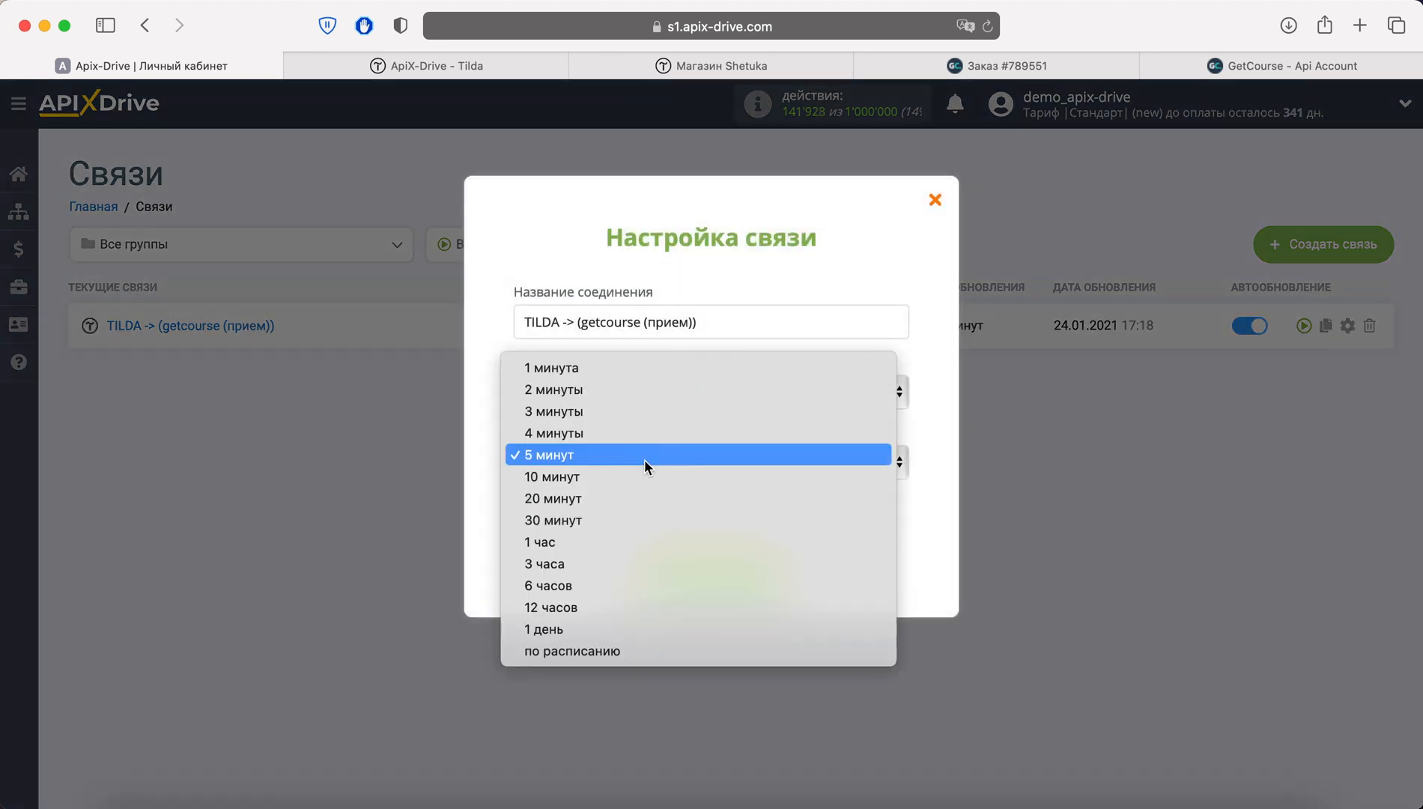
left_click(643, 459)
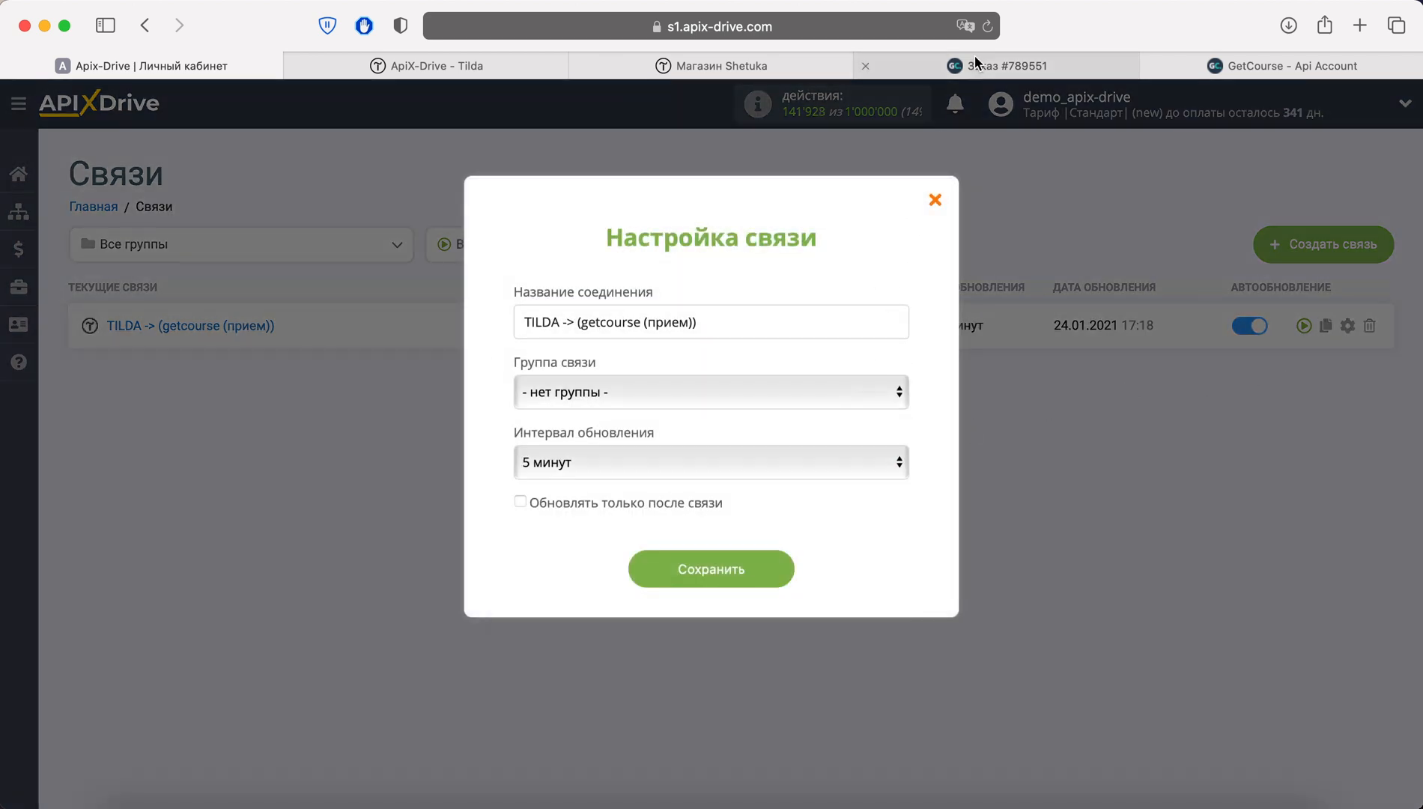
left_click(987, 27)
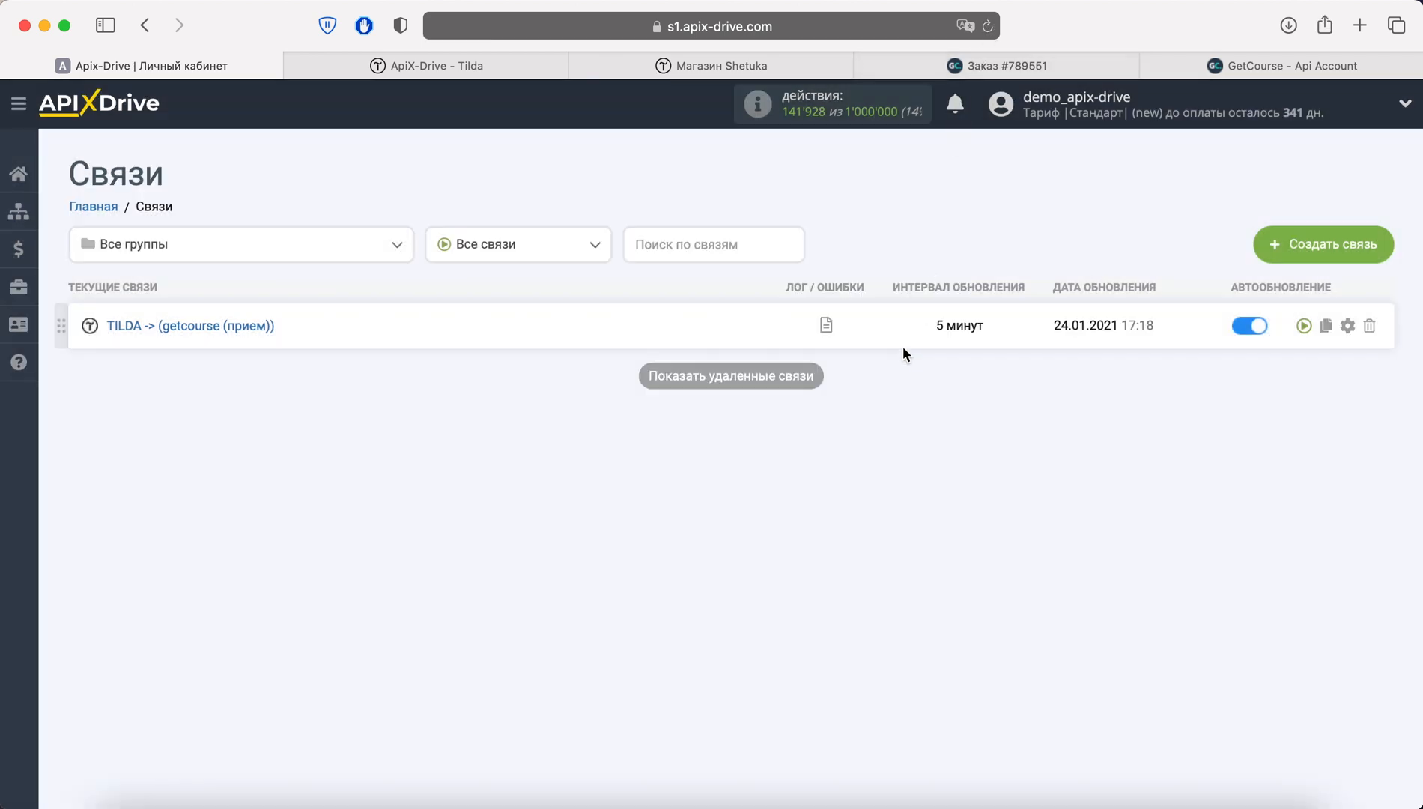